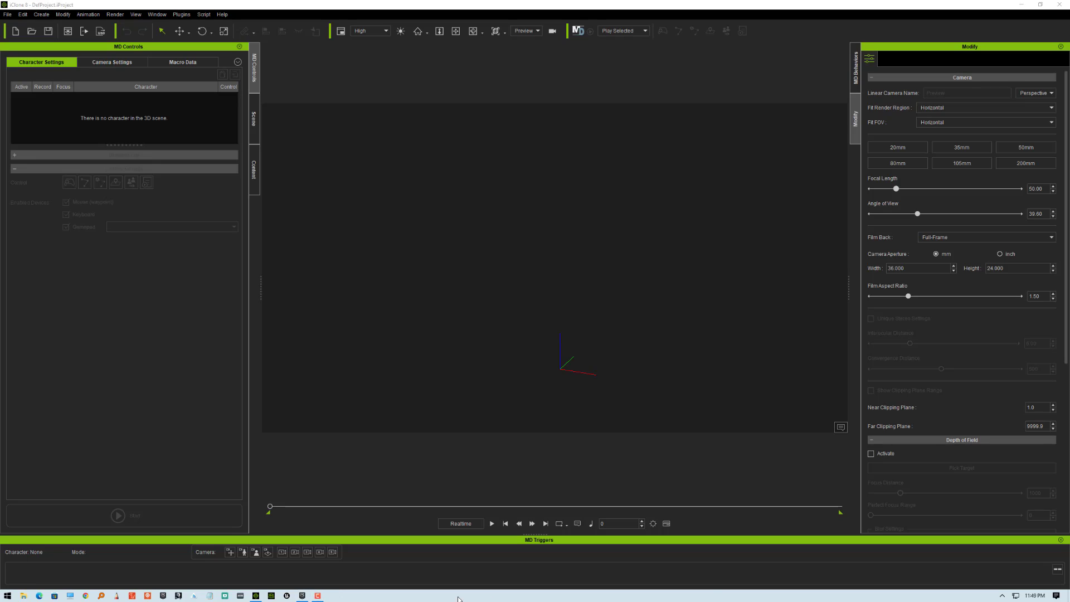
# - Open Reallusion Hub, check the installed iClone 8 plug-ins such as Unreal Live Link, and close the hub
pyautogui.click(1003, 596)
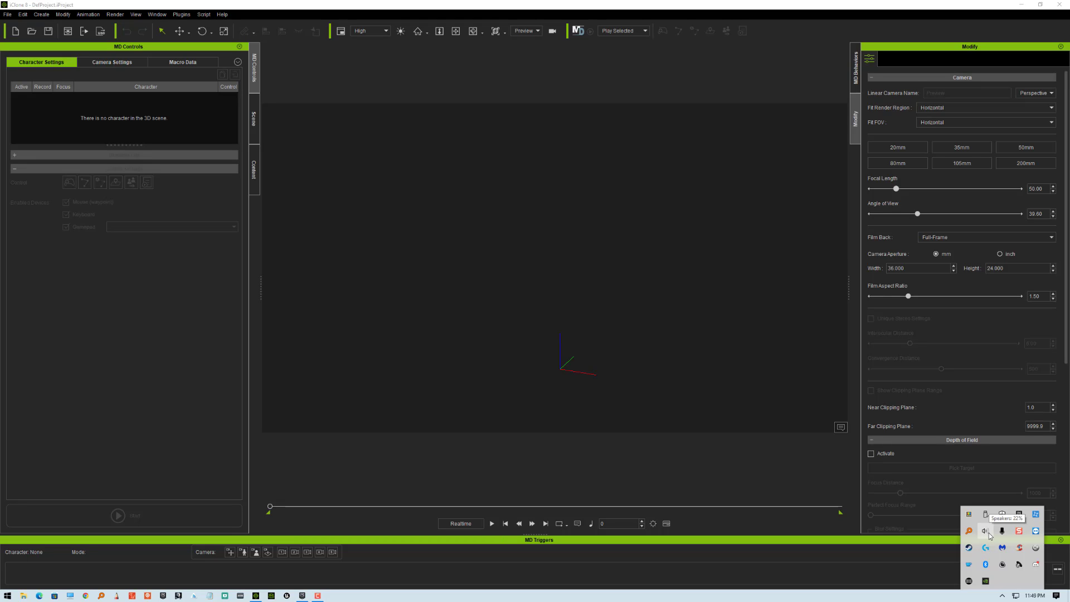
pyautogui.click(1037, 516)
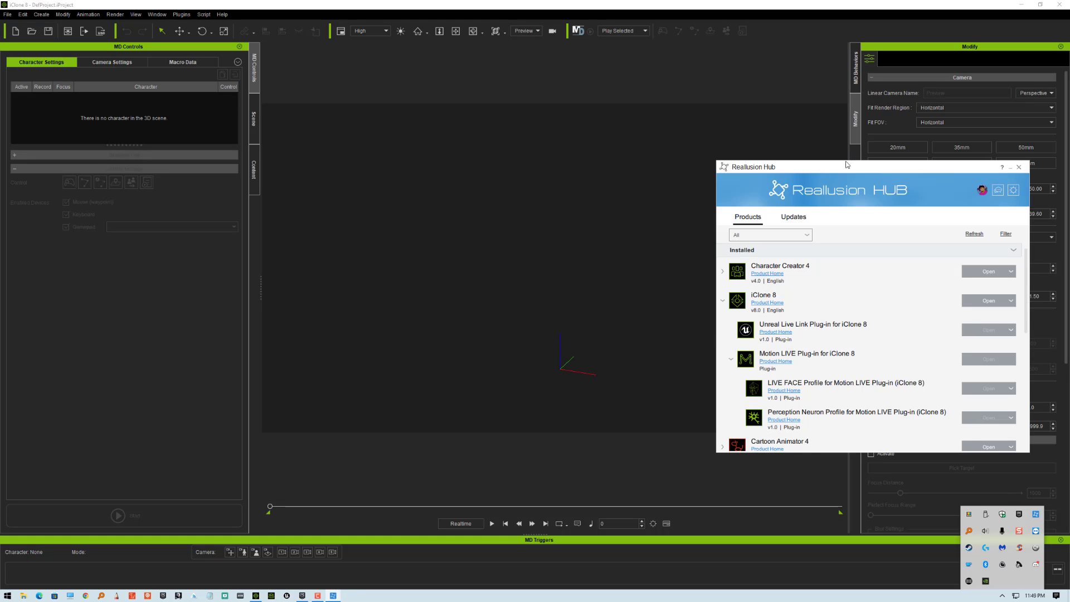
pyautogui.moveTo(847, 165); pyautogui.dragTo(716, 146)
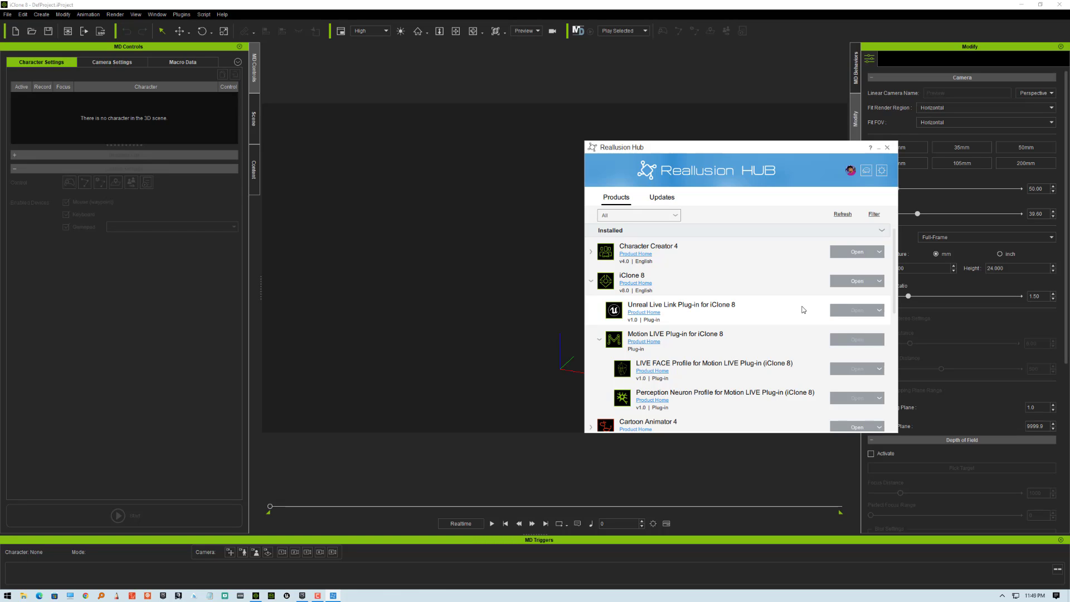
pyautogui.click(887, 147)
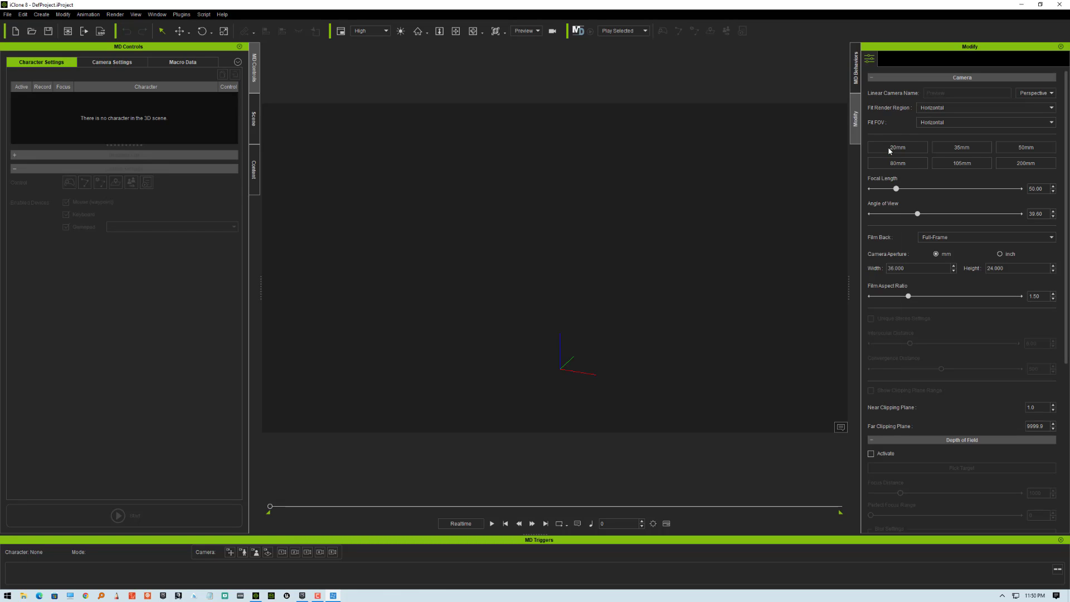
# - Open the Unreal Live Link plug-in folder from iClone, examine the versions for each Unreal release, and close it
pyautogui.click(157, 15)
pyautogui.moveTo(177, 16)
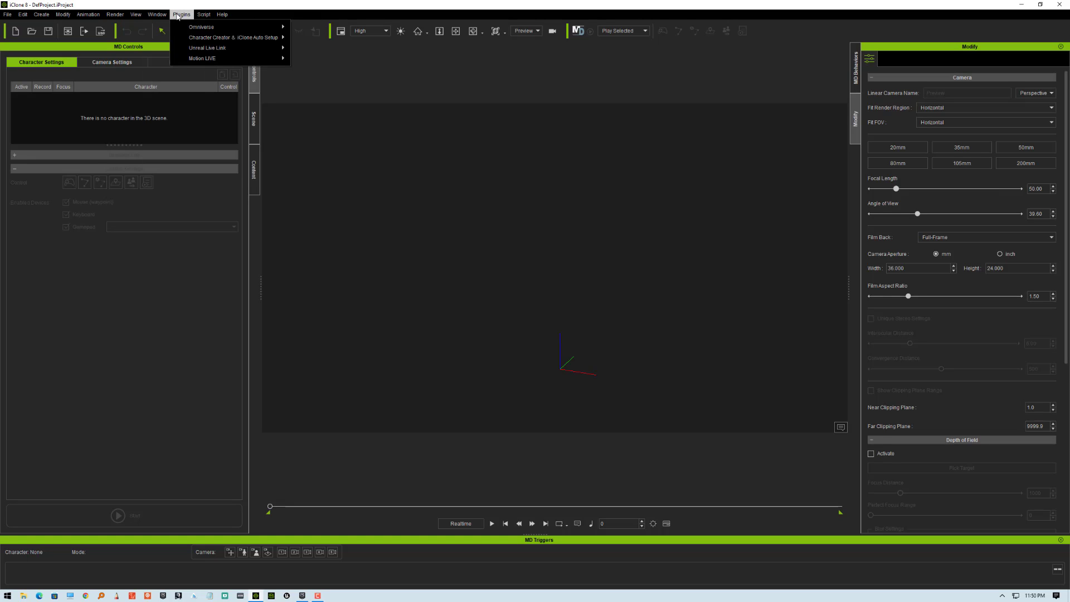
pyautogui.moveTo(209, 53)
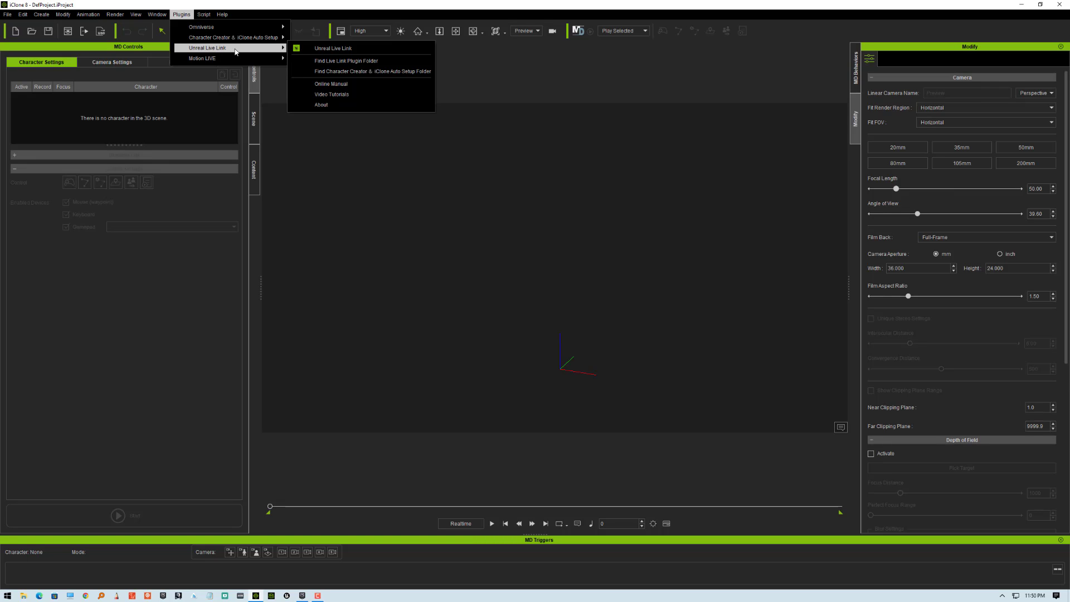
pyautogui.click(360, 61)
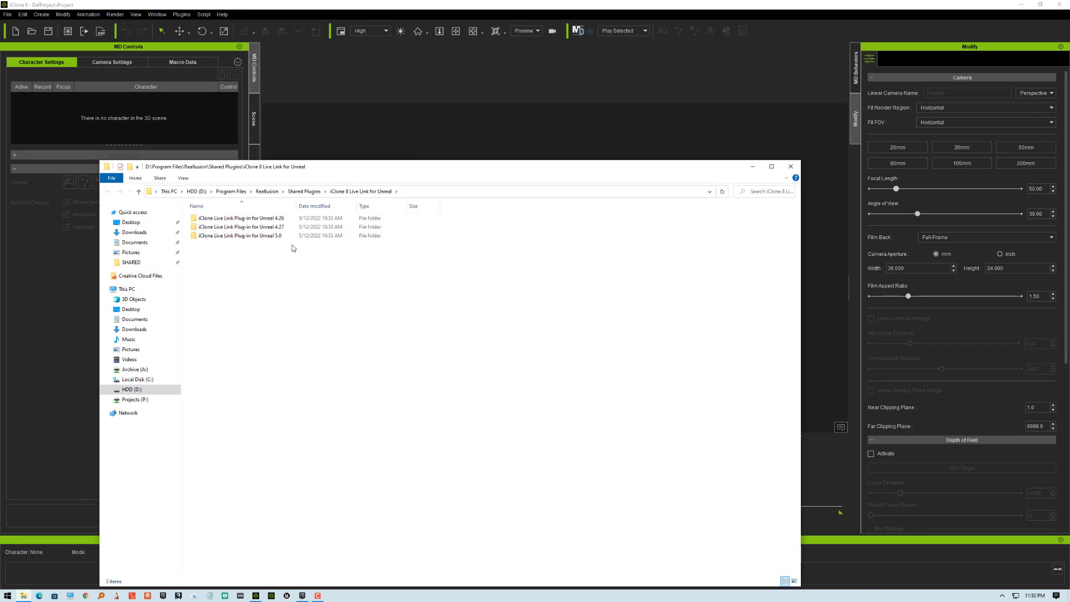
pyautogui.moveTo(294, 248); pyautogui.dragTo(232, 215)
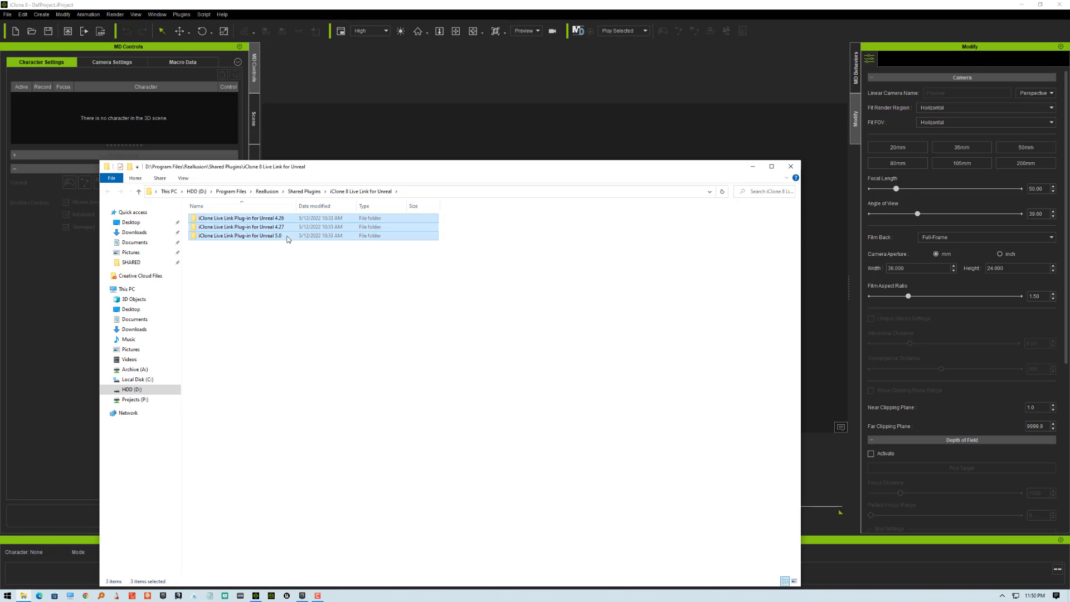
pyautogui.click(269, 263)
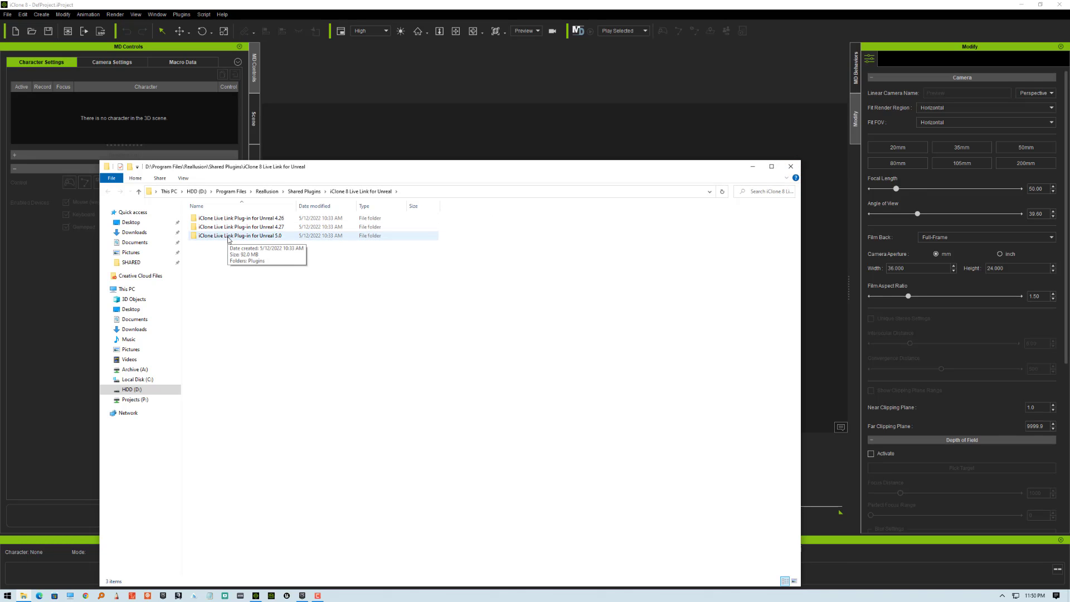
pyautogui.click(791, 166)
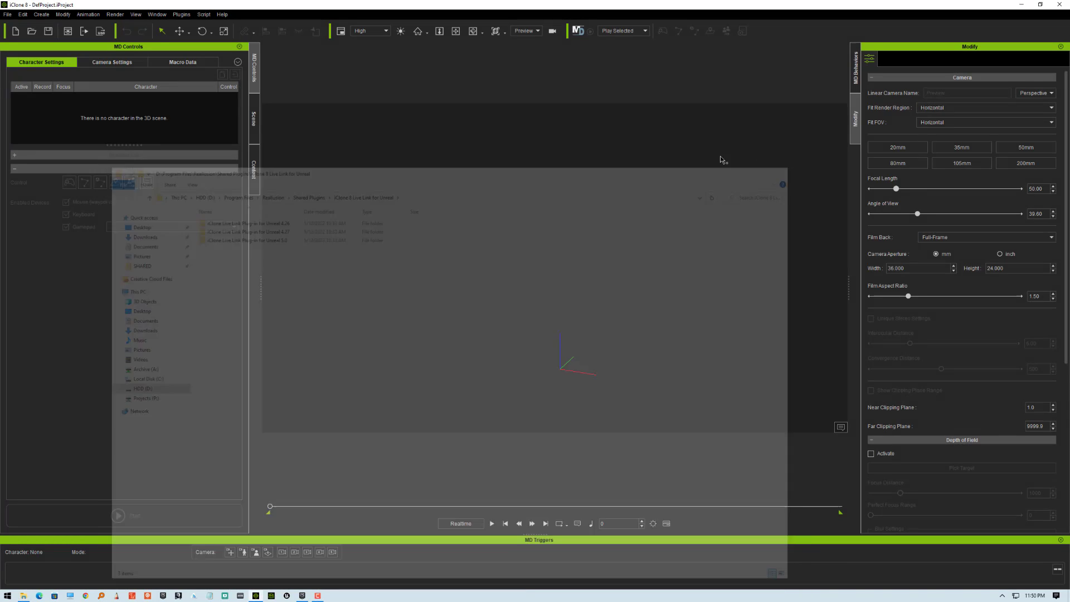
# - Find the Character Creator & iClone Auto Setup folder and open its Auto Setup 1.23 for Unreal 5.0 subfolder
pyautogui.click(180, 15)
pyautogui.click(181, 15)
pyautogui.click(184, 15)
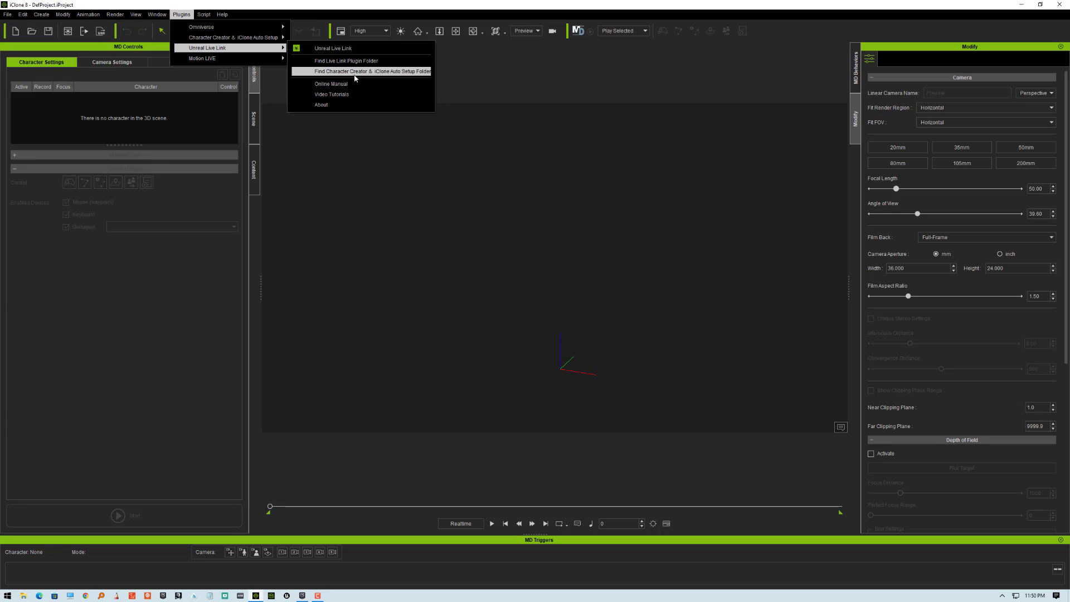
pyautogui.click(409, 71)
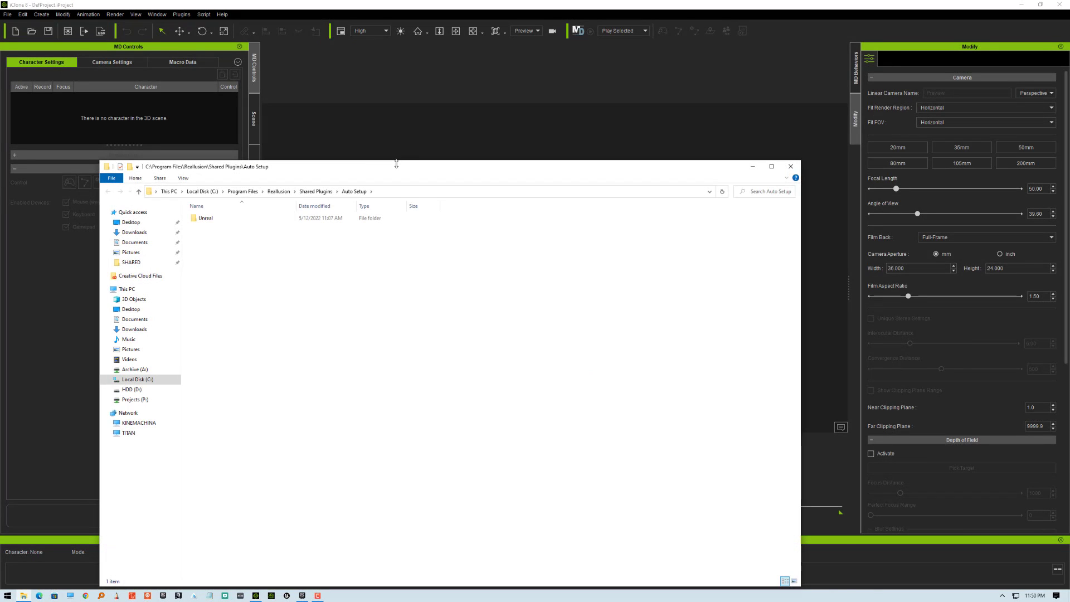
pyautogui.moveTo(398, 170); pyautogui.dragTo(471, 114)
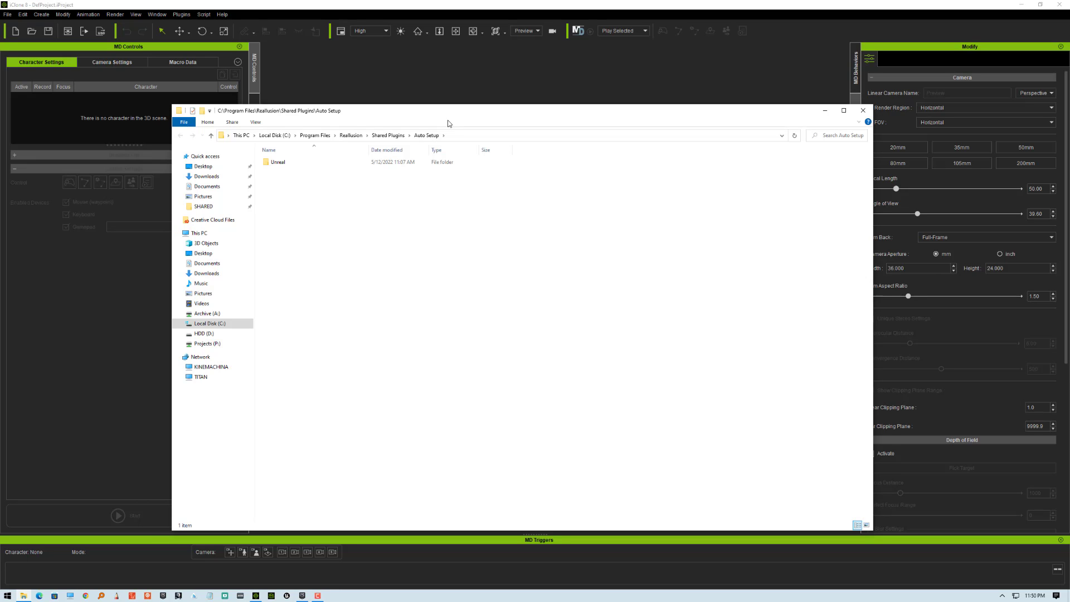
pyautogui.doubleClick(301, 163)
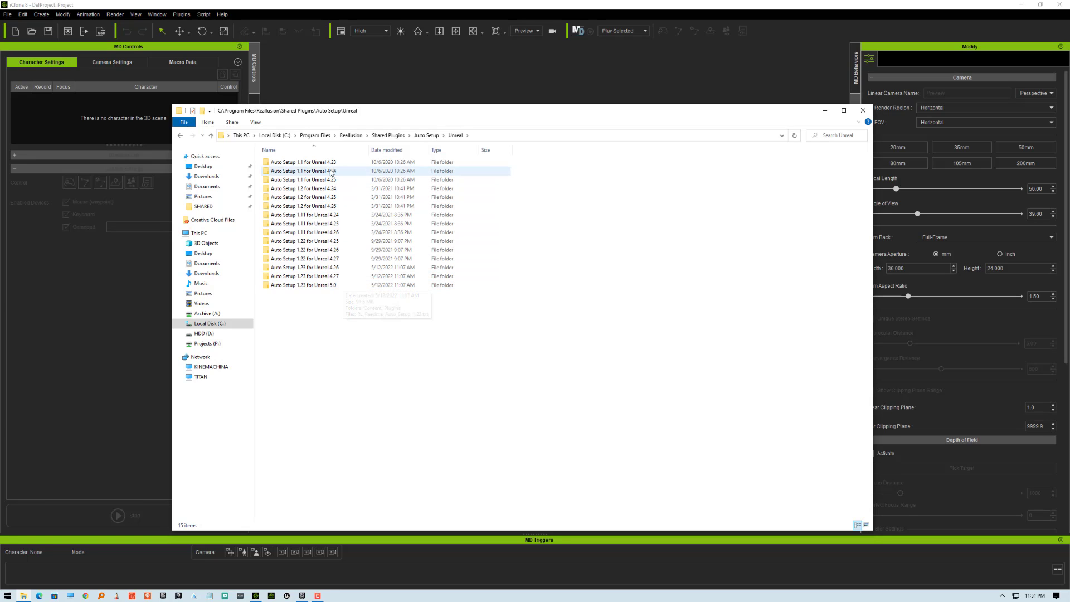
pyautogui.doubleClick(342, 287)
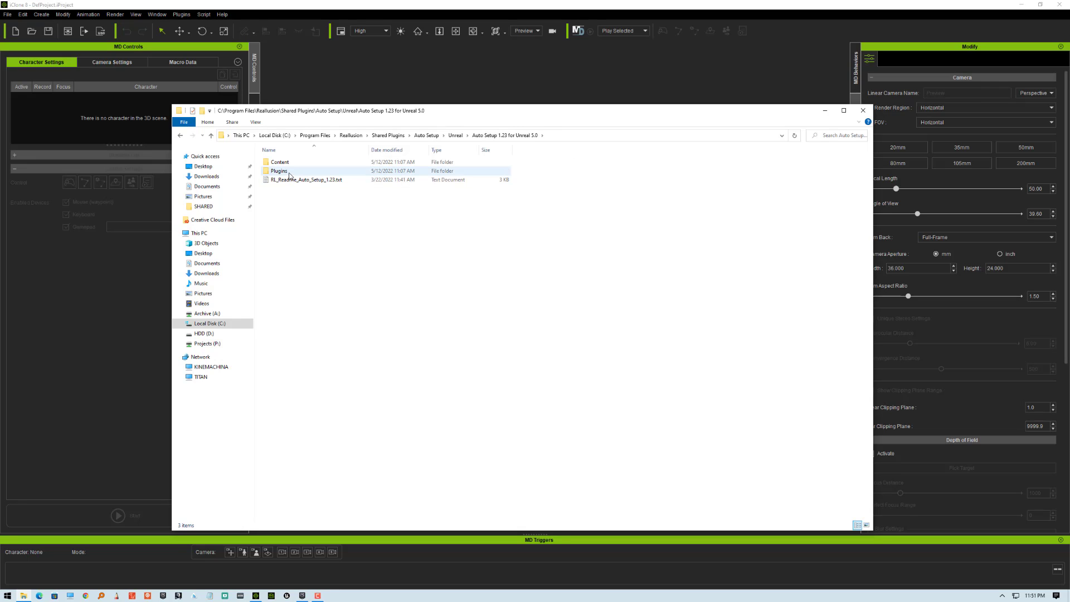
# - Examine the Plugins and Content folders of Auto Setup 1.23 for Unreal 5.0, then close the file window
pyautogui.click(290, 172)
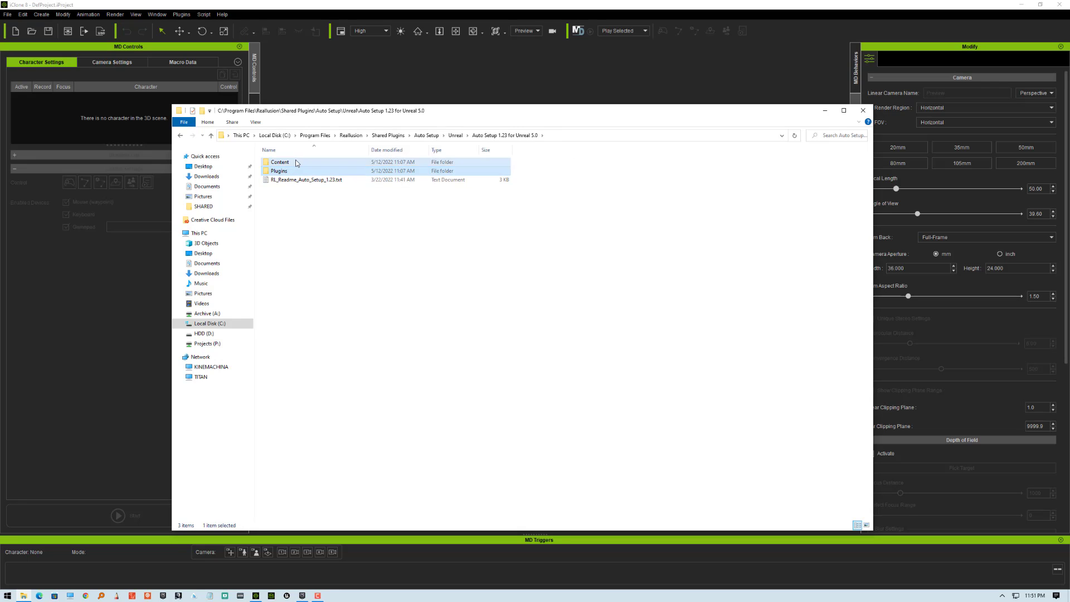
pyautogui.doubleClick(296, 162)
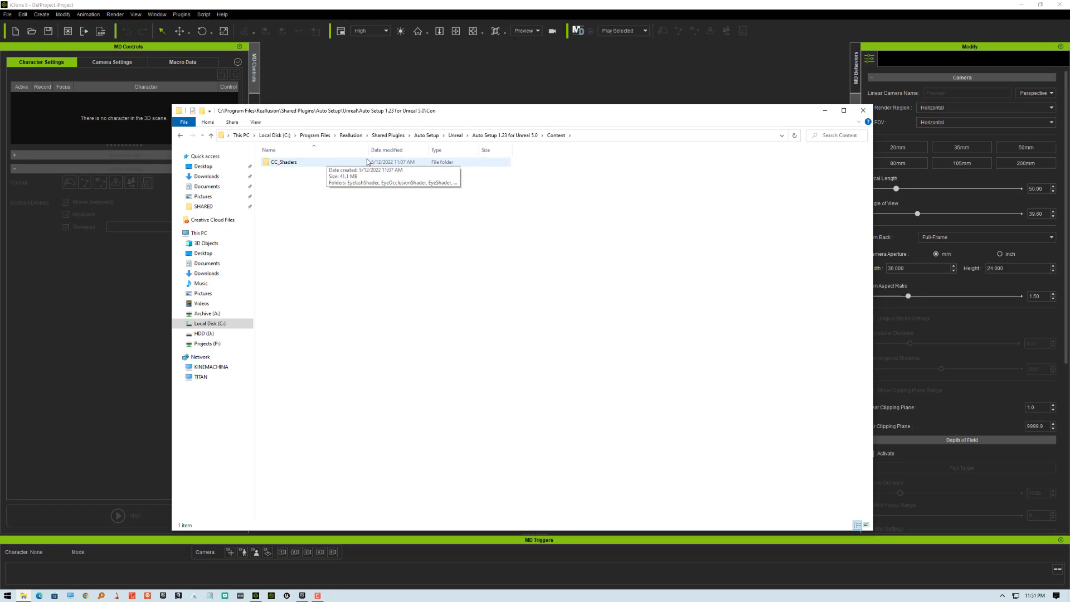
pyautogui.click(523, 137)
pyautogui.click(370, 217)
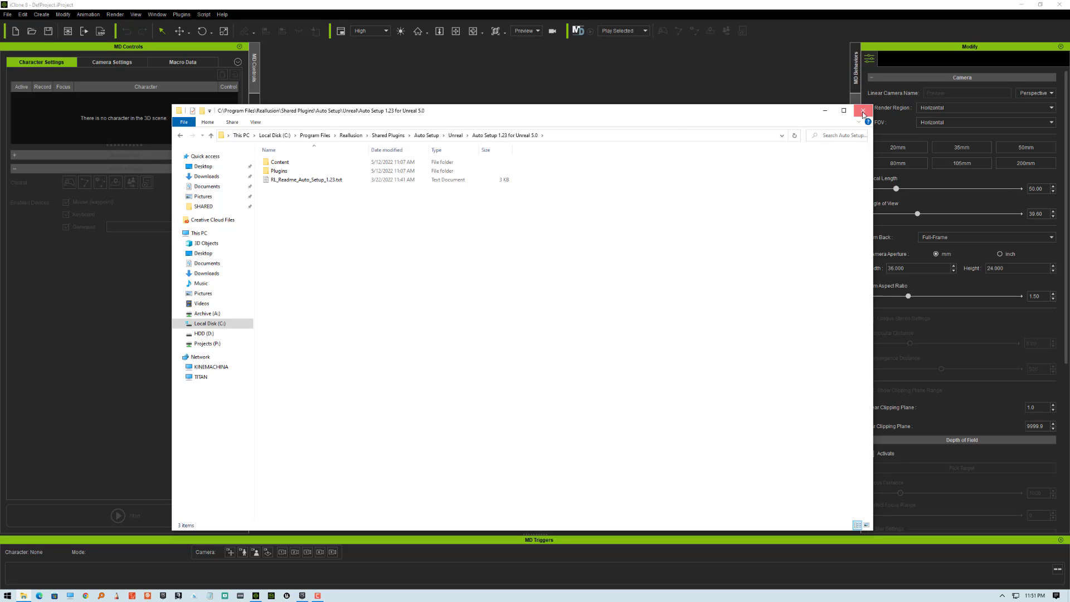
pyautogui.click(863, 111)
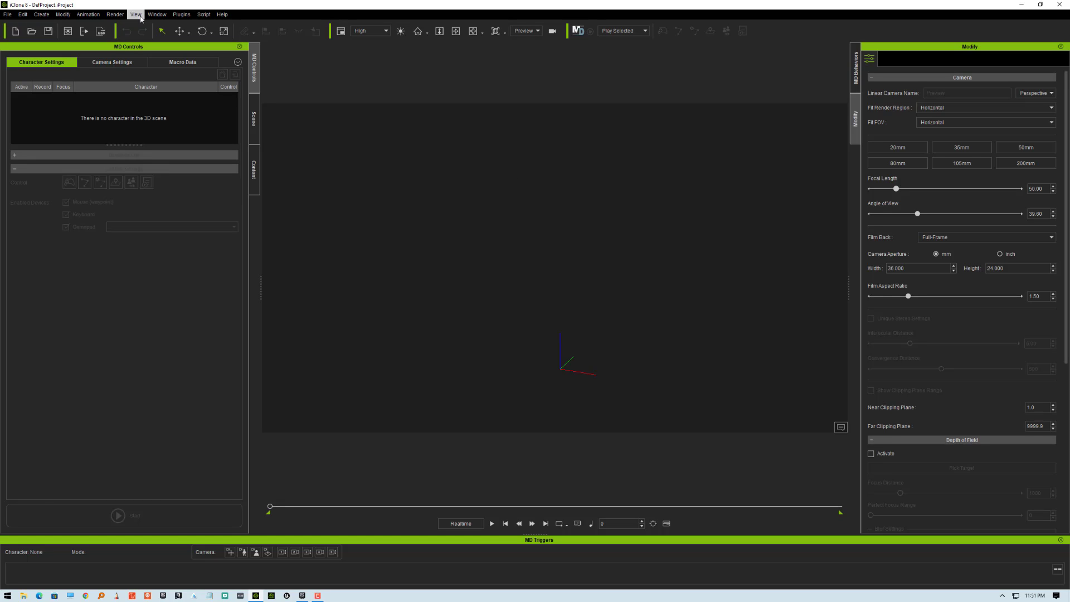
pyautogui.click(222, 14)
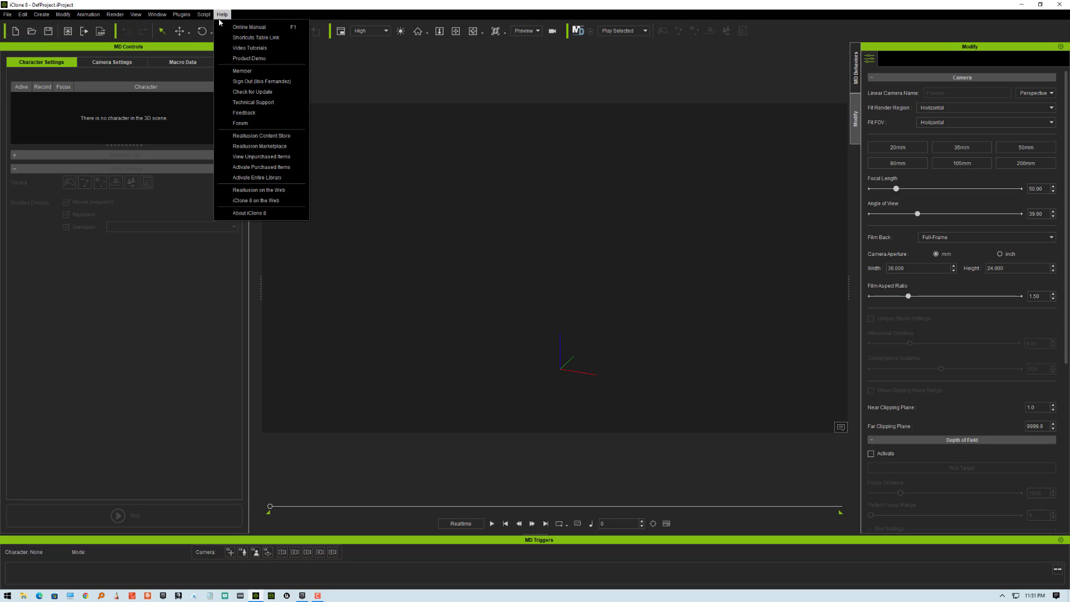
pyautogui.click(586, 89)
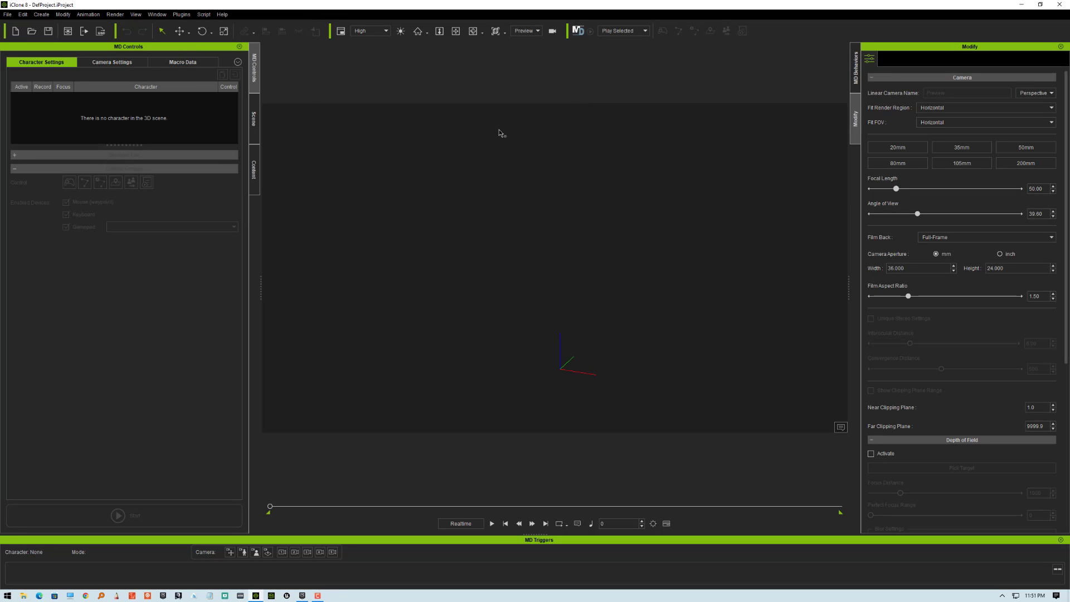
# - Launch Unreal Engine 5.0.1 from the Epic Games Launcher and create a blank Film / Video & Live Events project named iCloneTest with raytracing enabled
pyautogui.click(303, 595)
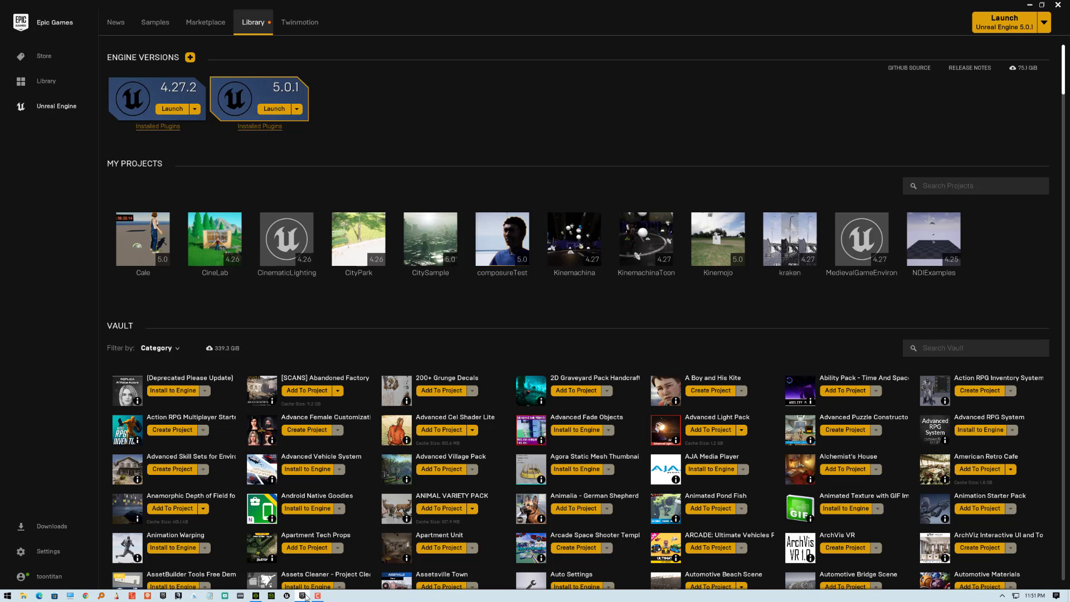
pyautogui.click(281, 112)
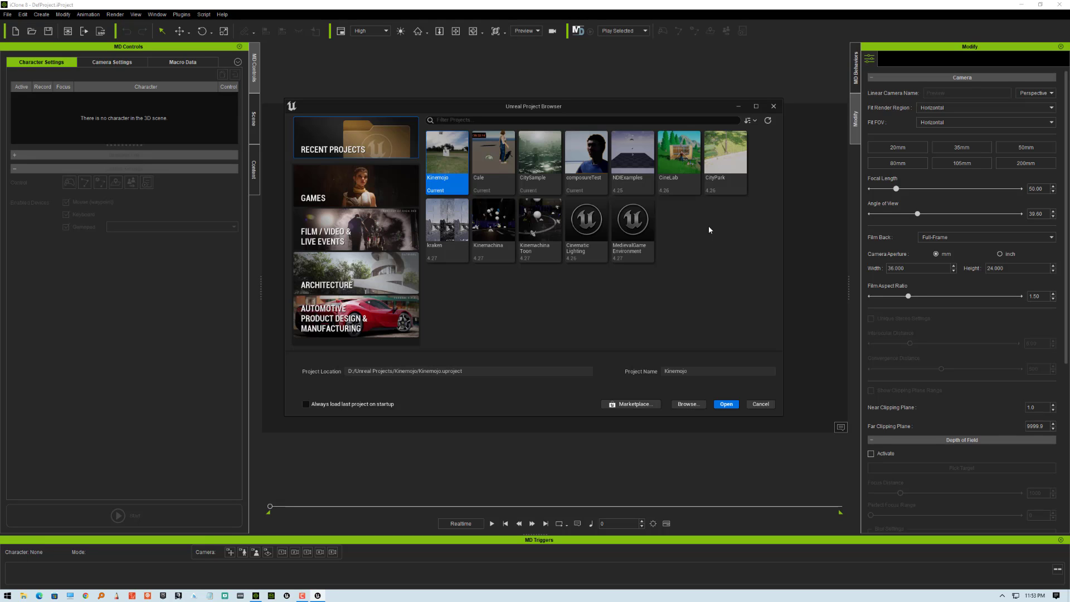
pyautogui.click(352, 236)
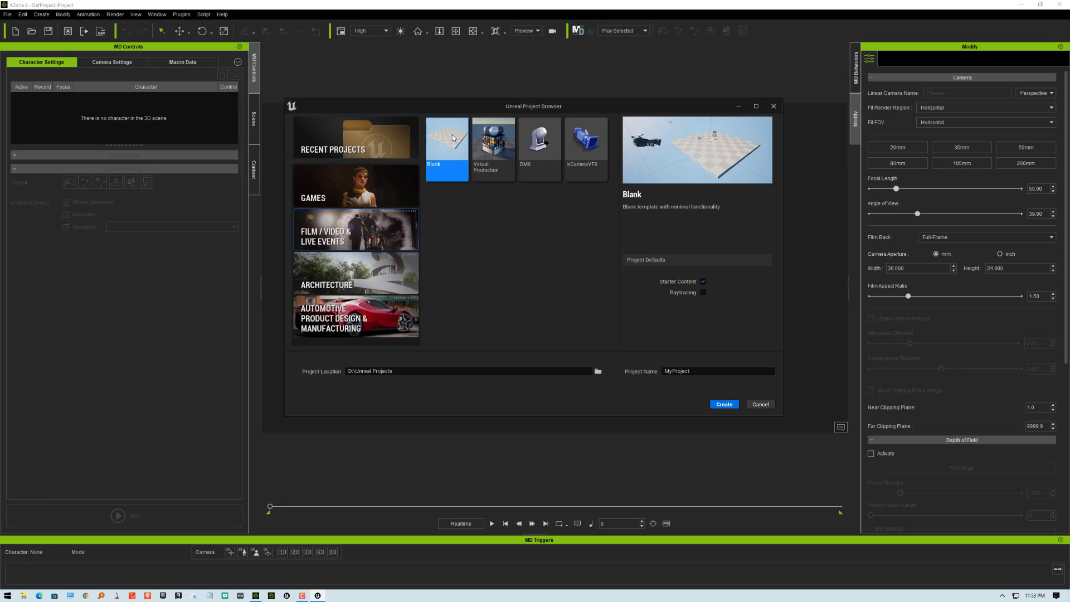
pyautogui.doubleClick(704, 371)
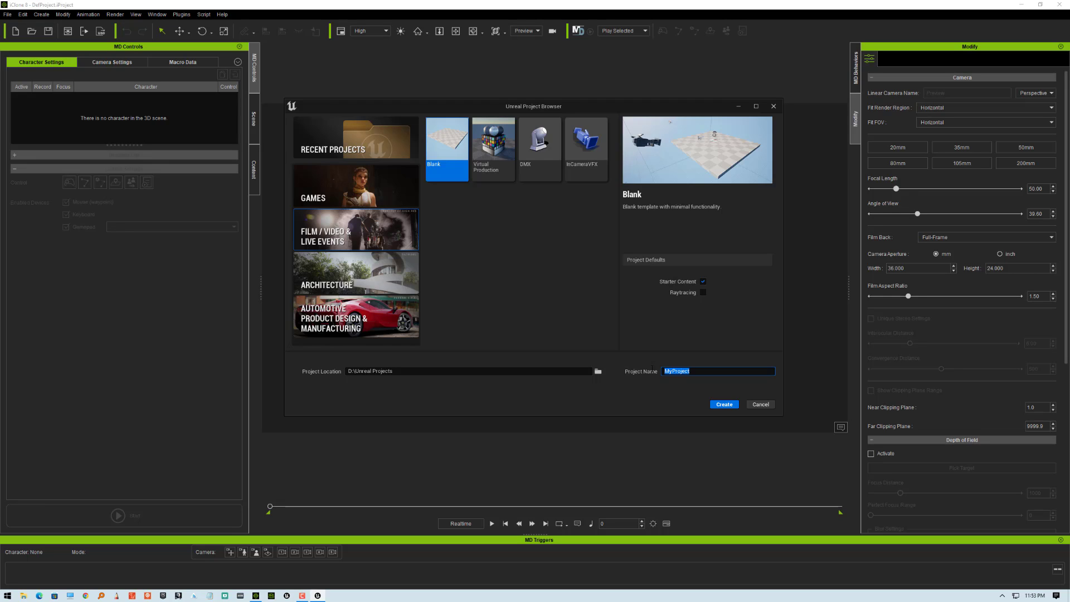
pyautogui.write('iCloneTest')
pyautogui.click(704, 292)
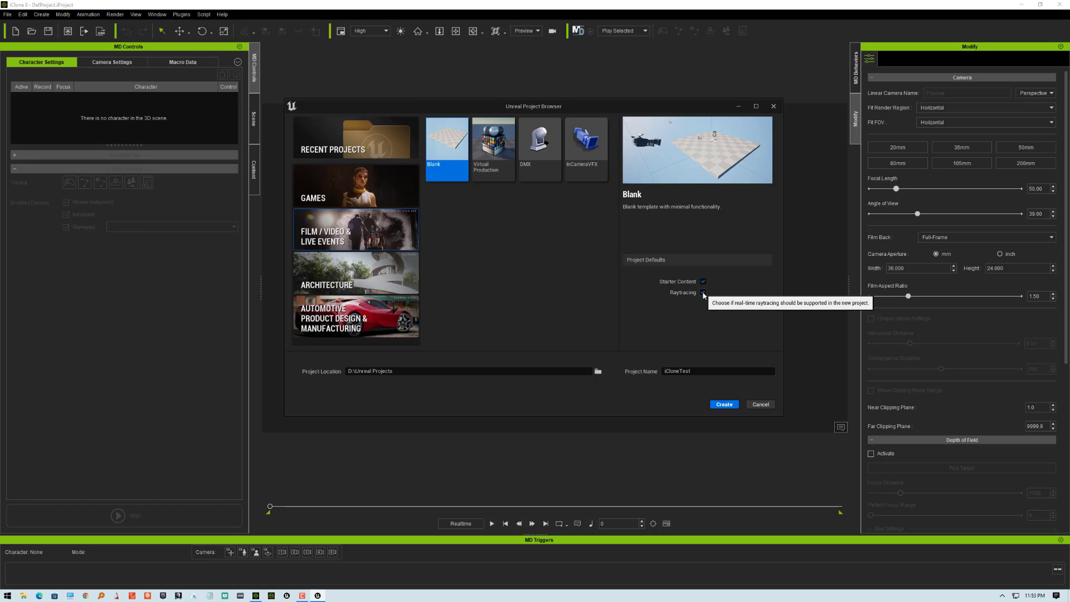
pyautogui.click(724, 405)
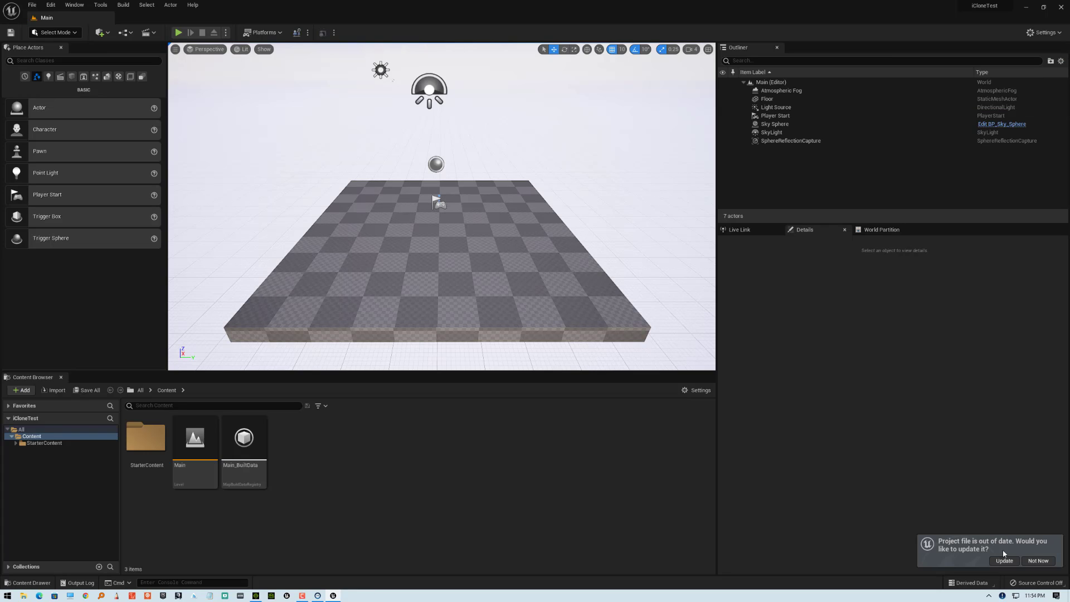
# - Update the outdated project file and save everything in the iCloneTest project, with the editor in a smaller window
pyautogui.click(1010, 561)
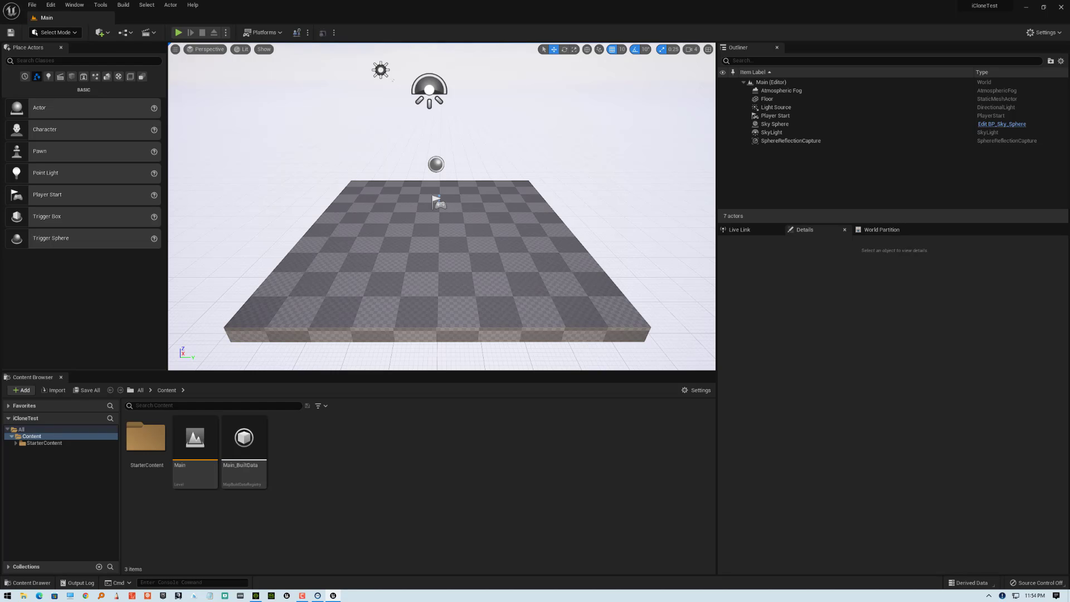
pyautogui.click(1044, 8)
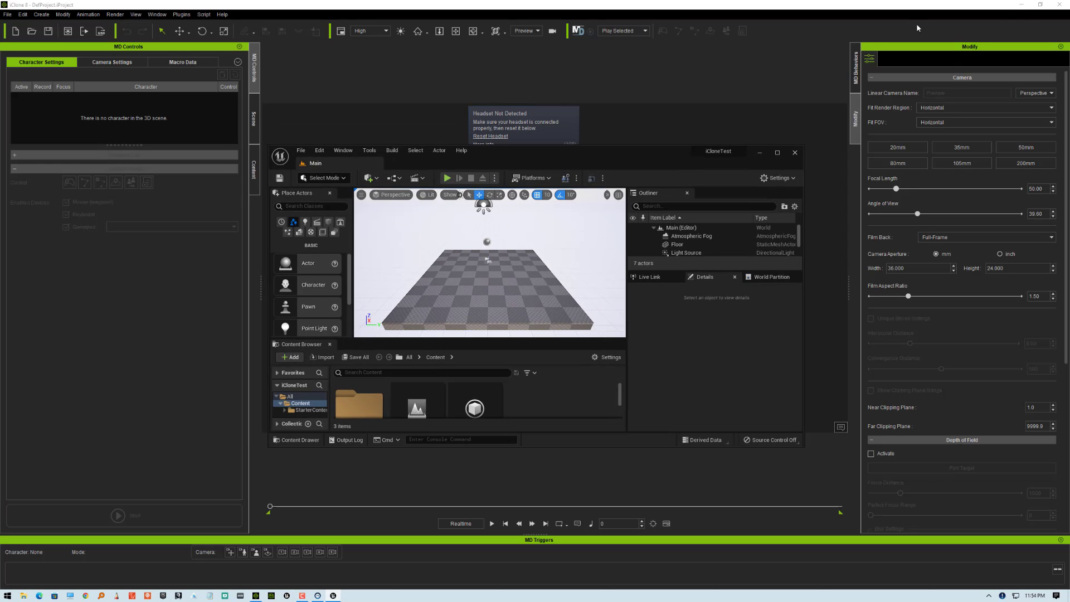
pyautogui.click(306, 152)
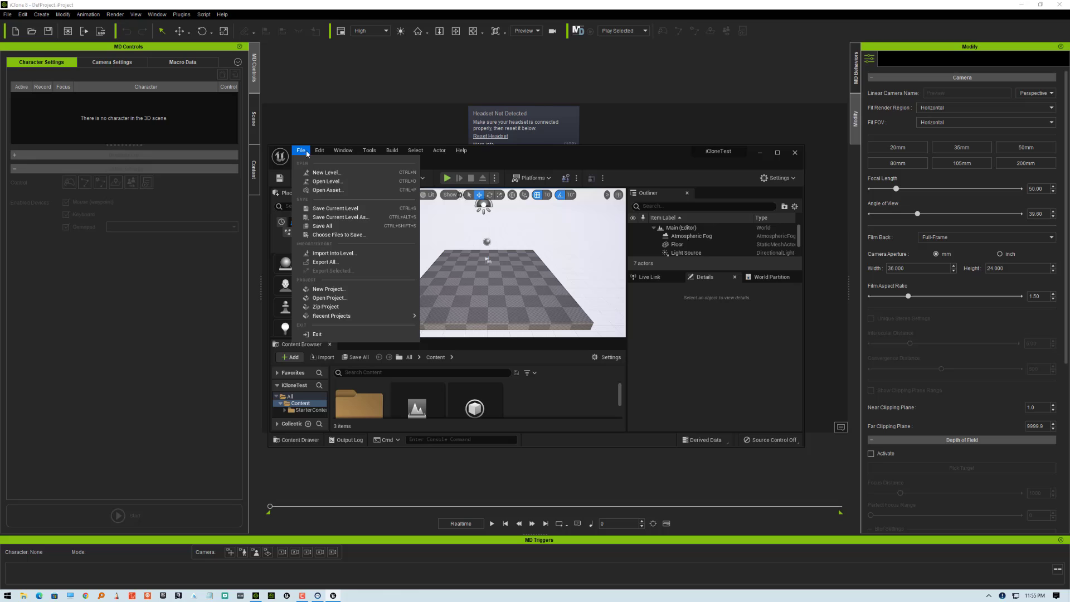
pyautogui.click(323, 227)
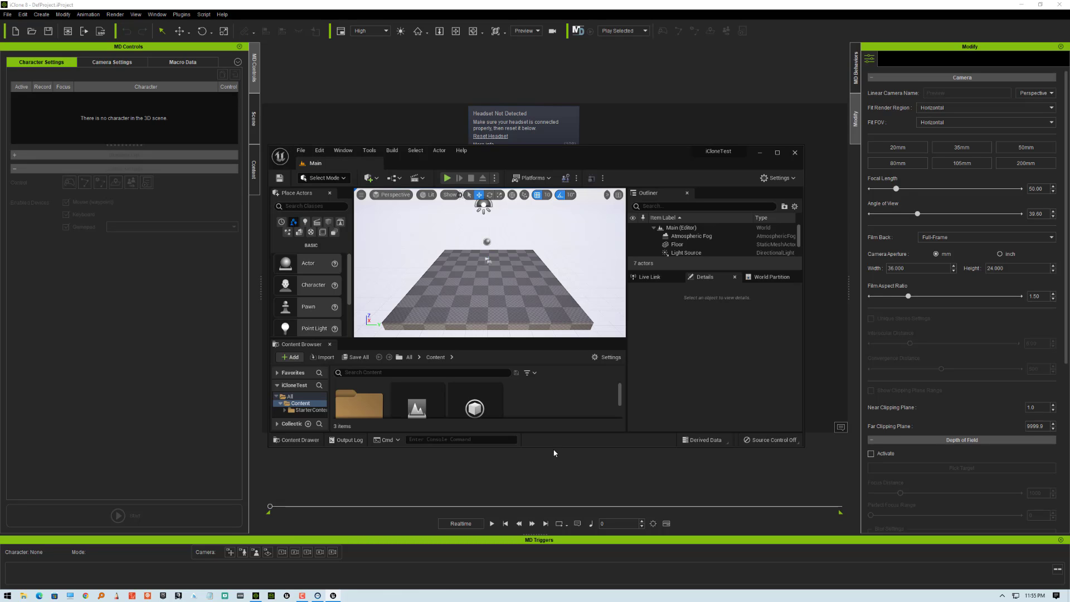
# - Enlarge the Unreal editor window vertically and show the Main level's file location in Explorer
pyautogui.moveTo(553, 447); pyautogui.dragTo(550, 534)
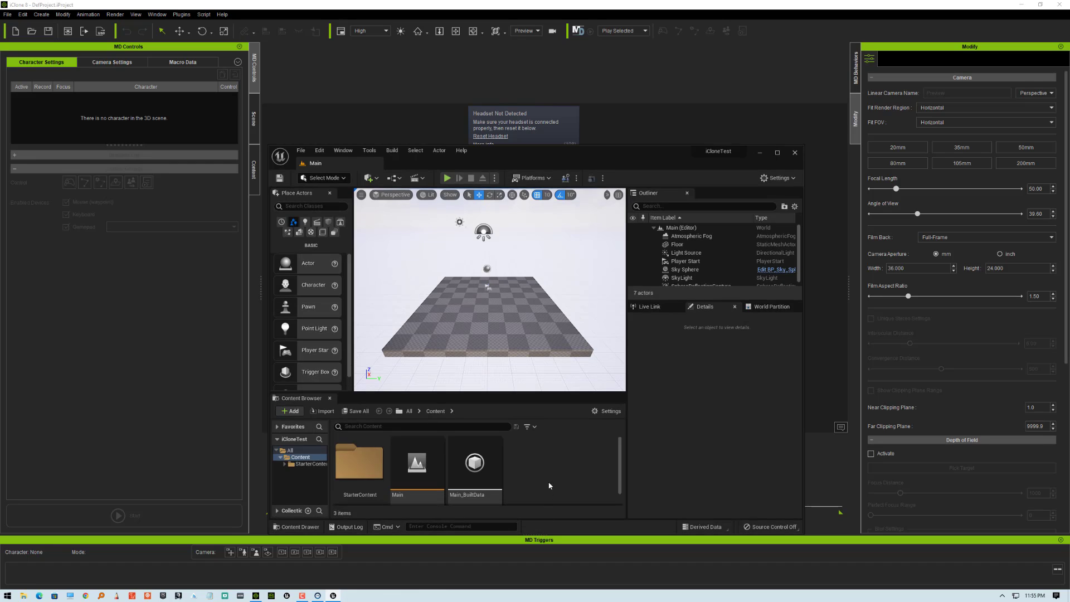
pyautogui.click(418, 451)
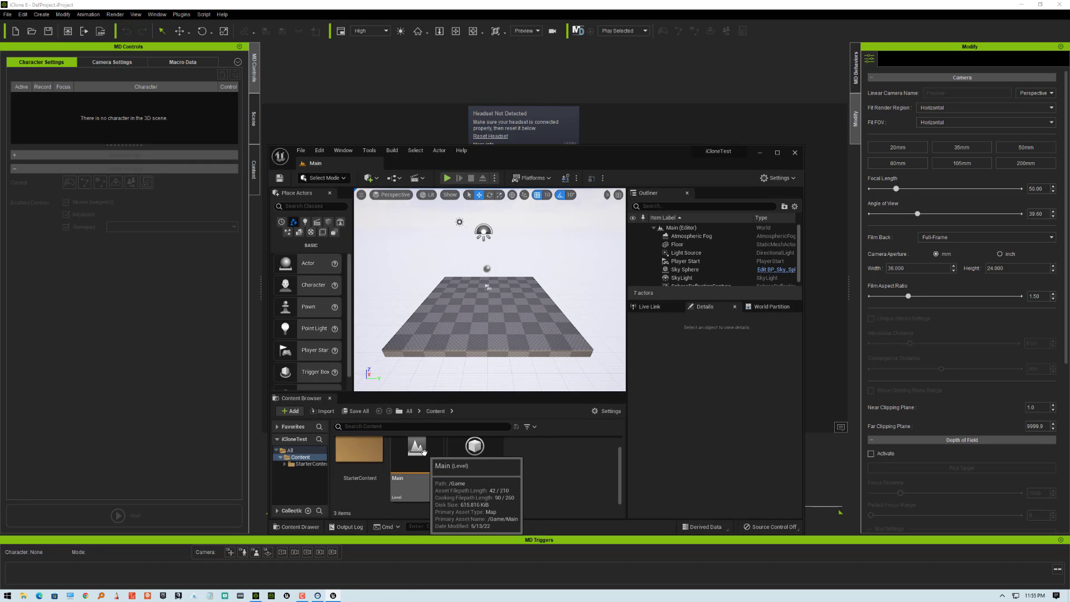
pyautogui.rightClick(418, 453)
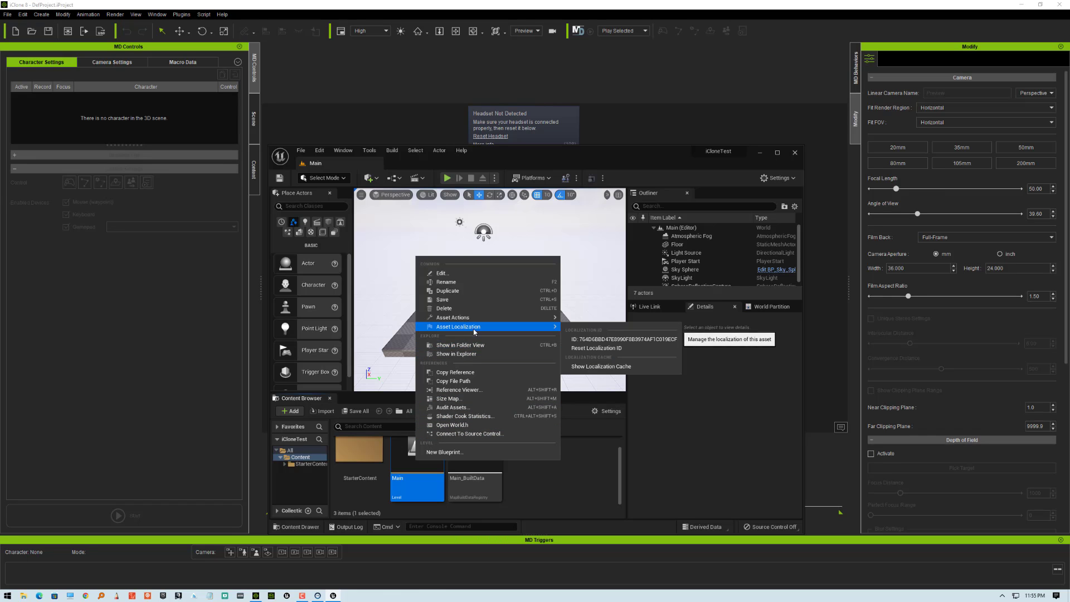
pyautogui.click(470, 355)
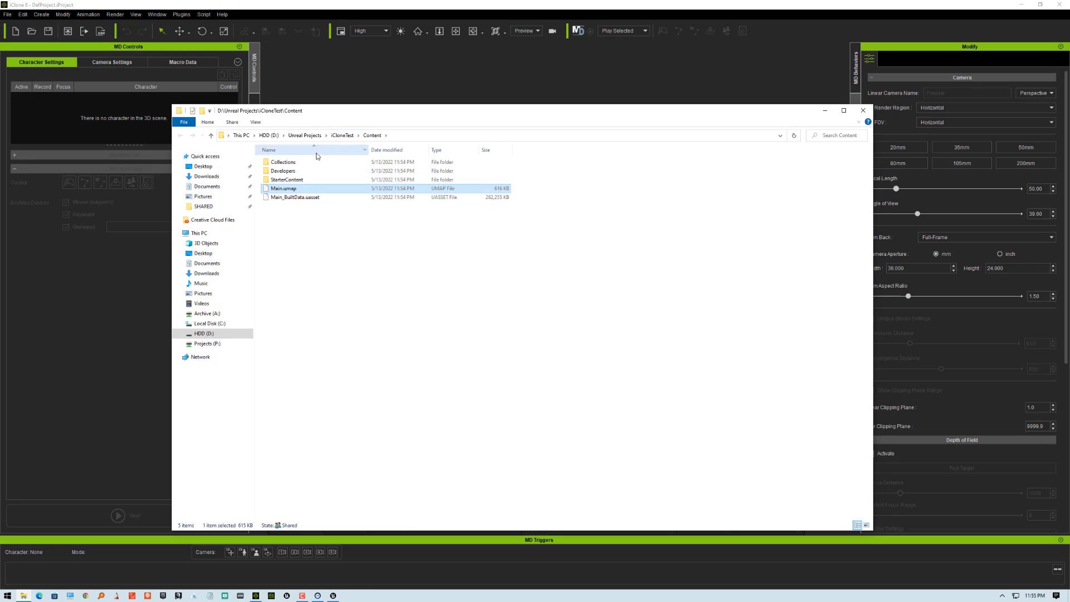
# - Go from the Content folder up to the project's root folder, D:\Unreal Projects\iCloneTest, in the file window
pyautogui.click(412, 137)
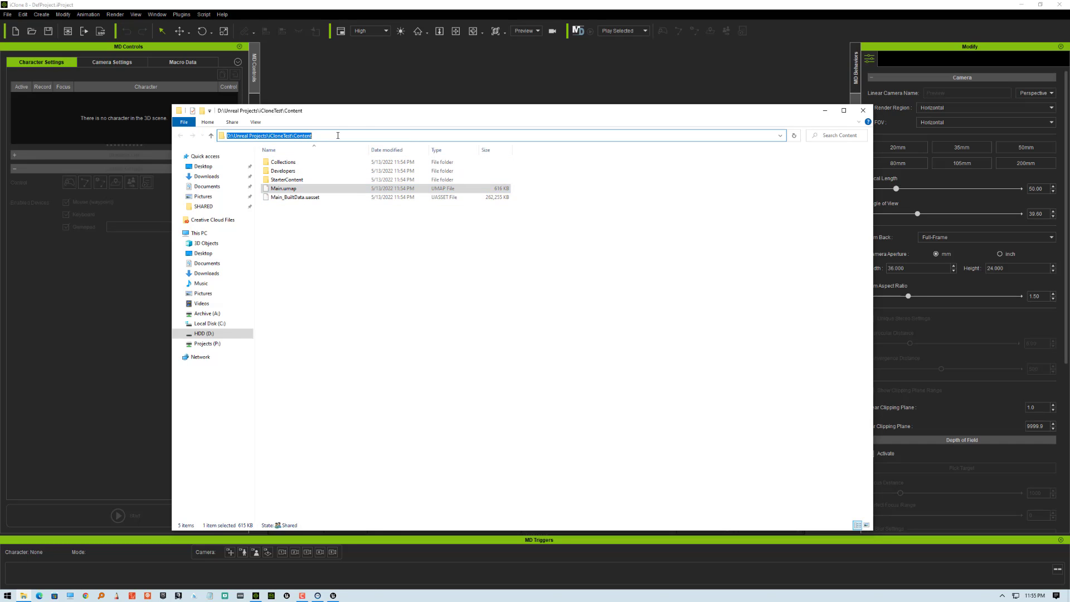
pyautogui.click(289, 137)
pyautogui.moveTo(293, 136); pyautogui.dragTo(359, 137)
pyautogui.press('BackSpace')
pyautogui.press('Return')
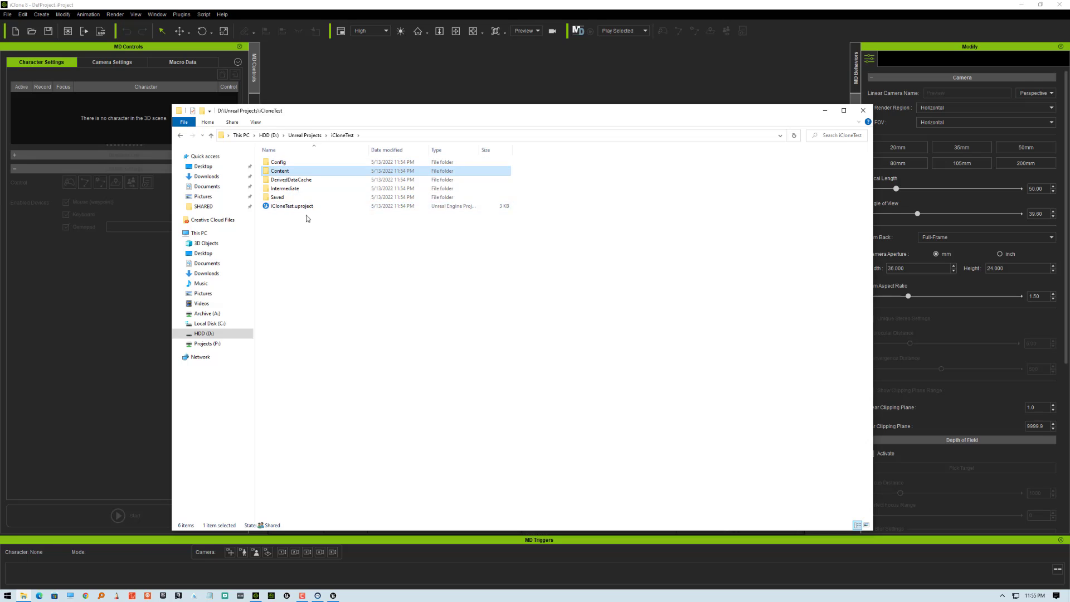
# - Narrow the iCloneTest folder window and place it side by side with the Unreal editor
pyautogui.moveTo(875, 171); pyautogui.dragTo(568, 195)
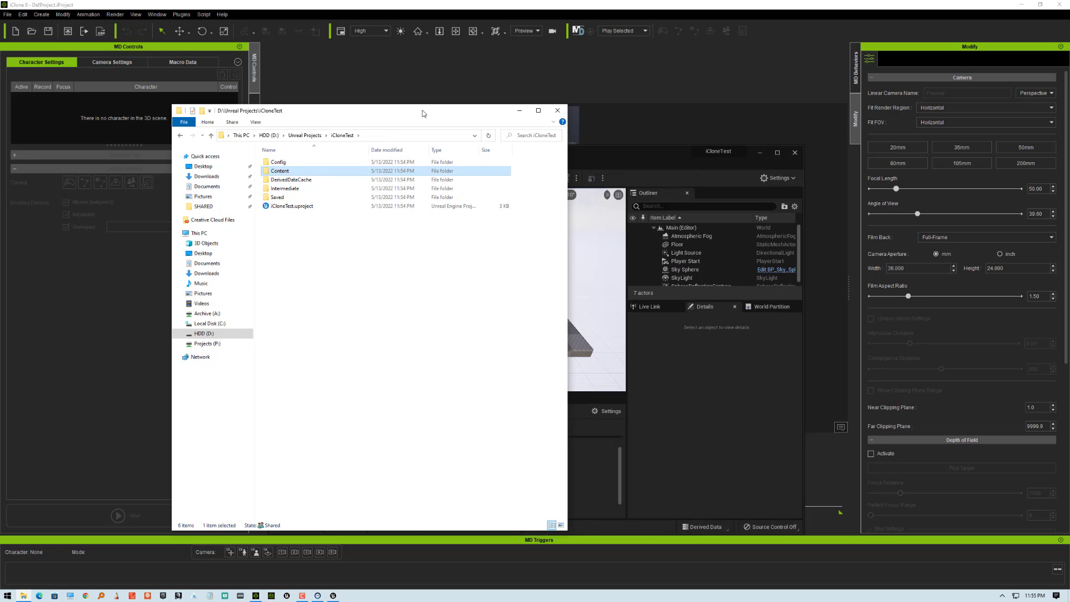
pyautogui.moveTo(422, 113); pyautogui.dragTo(898, 105)
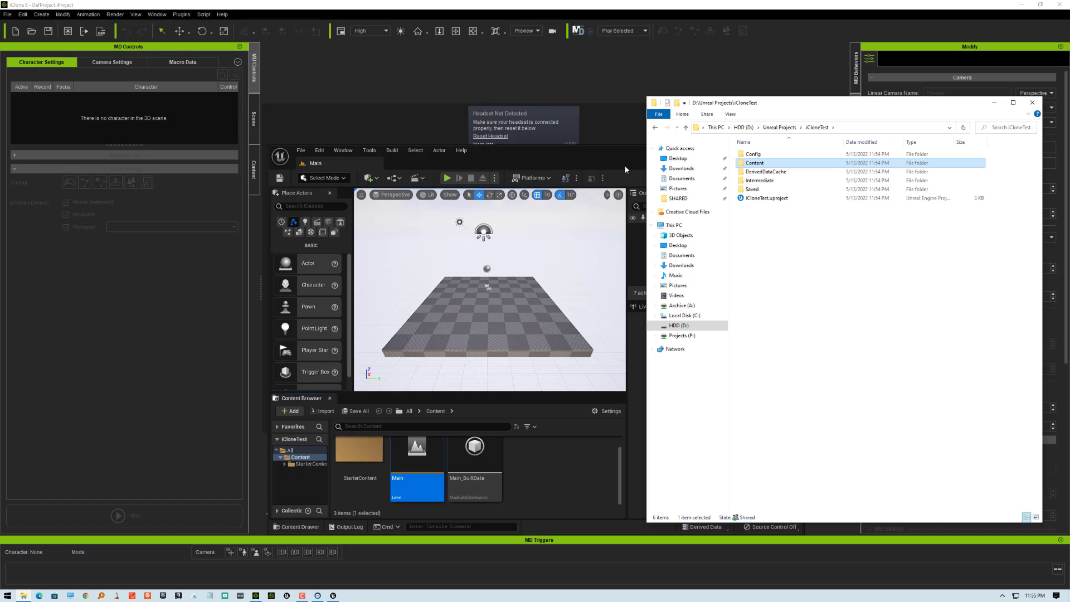
pyautogui.moveTo(613, 158); pyautogui.dragTo(472, 168)
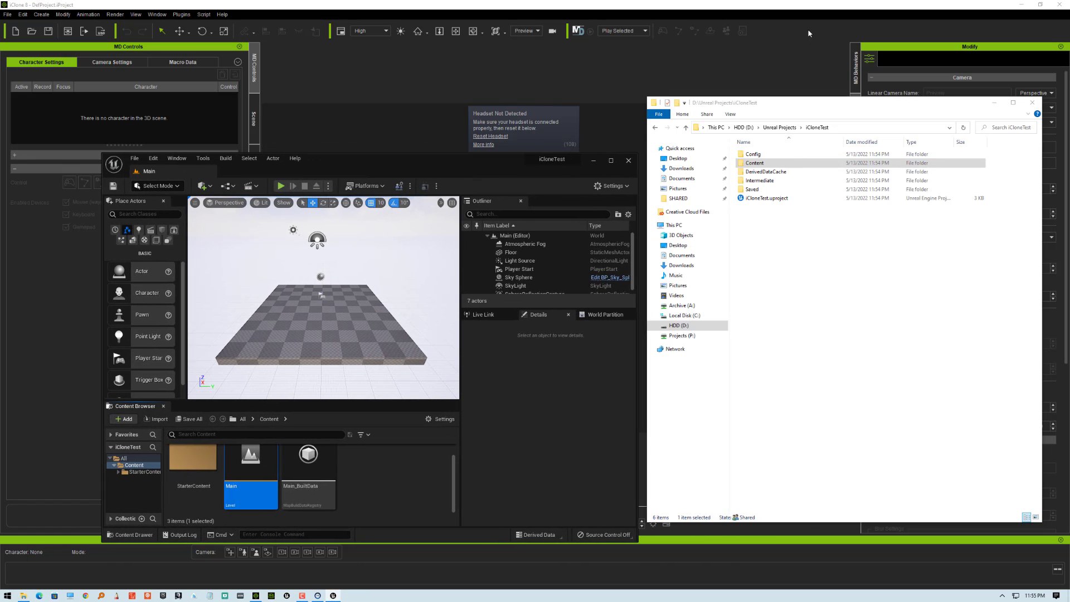
# - Restore iClone from full screen to a smaller window and arrange it above the Unreal editor
pyautogui.doubleClick(828, 7)
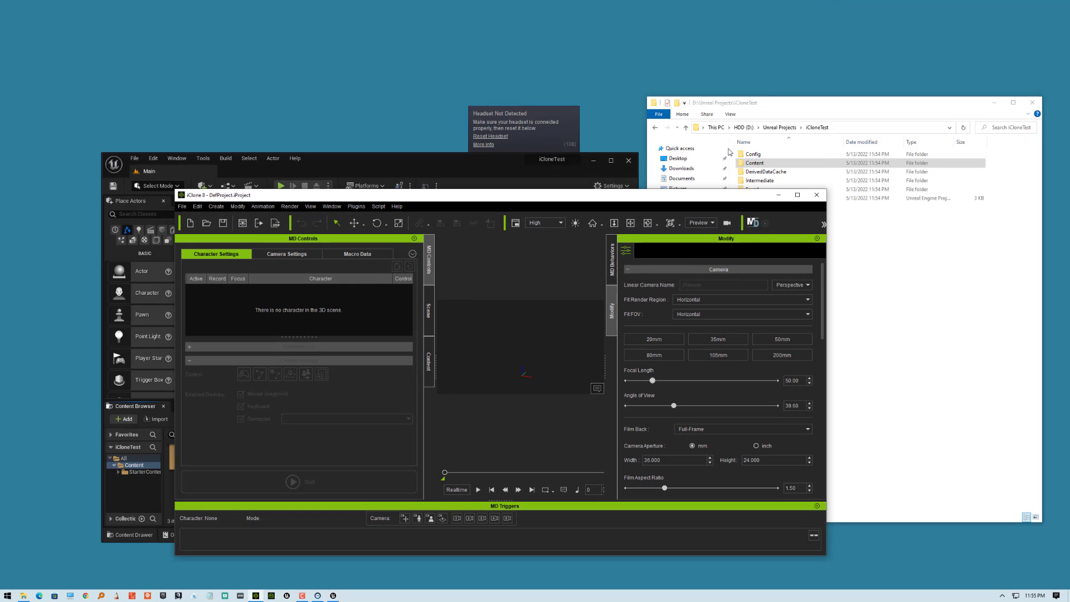
pyautogui.moveTo(701, 197); pyautogui.dragTo(578, 14)
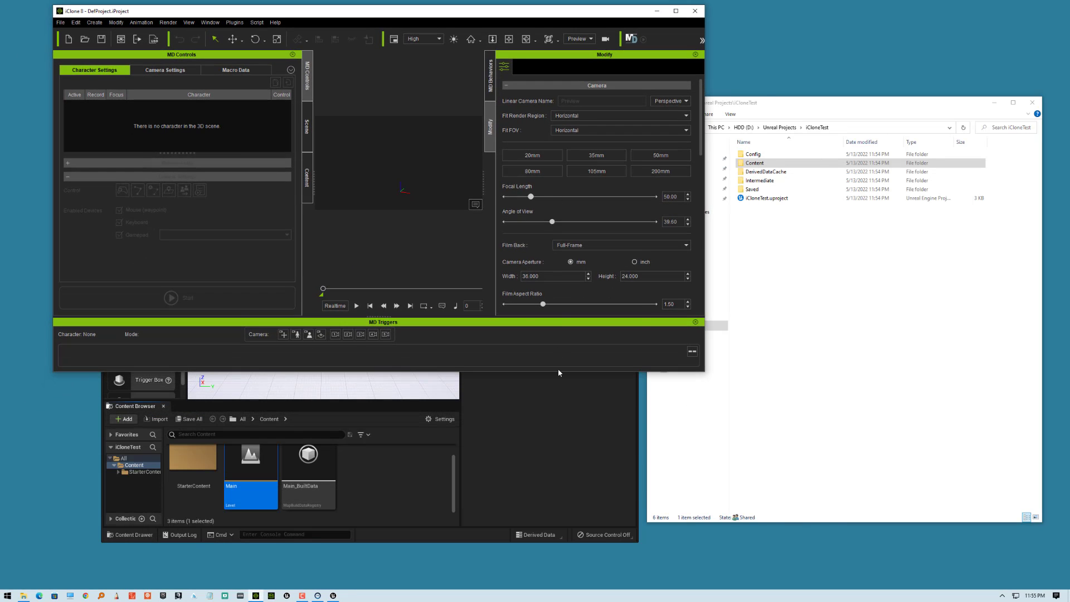
pyautogui.click(556, 377)
pyautogui.moveTo(480, 161); pyautogui.dragTo(407, 210)
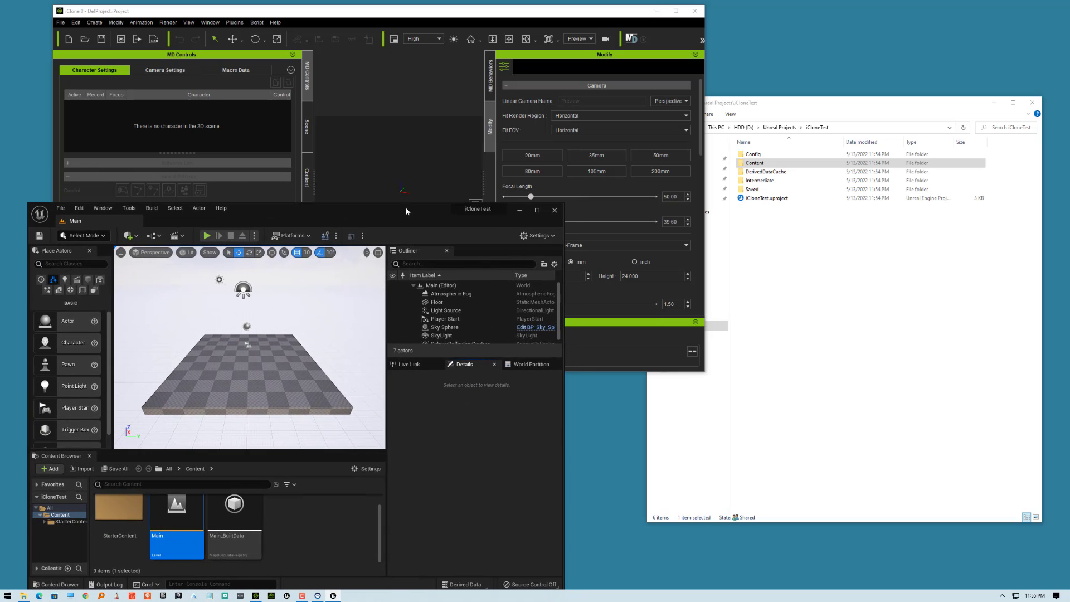
pyautogui.click(440, 25)
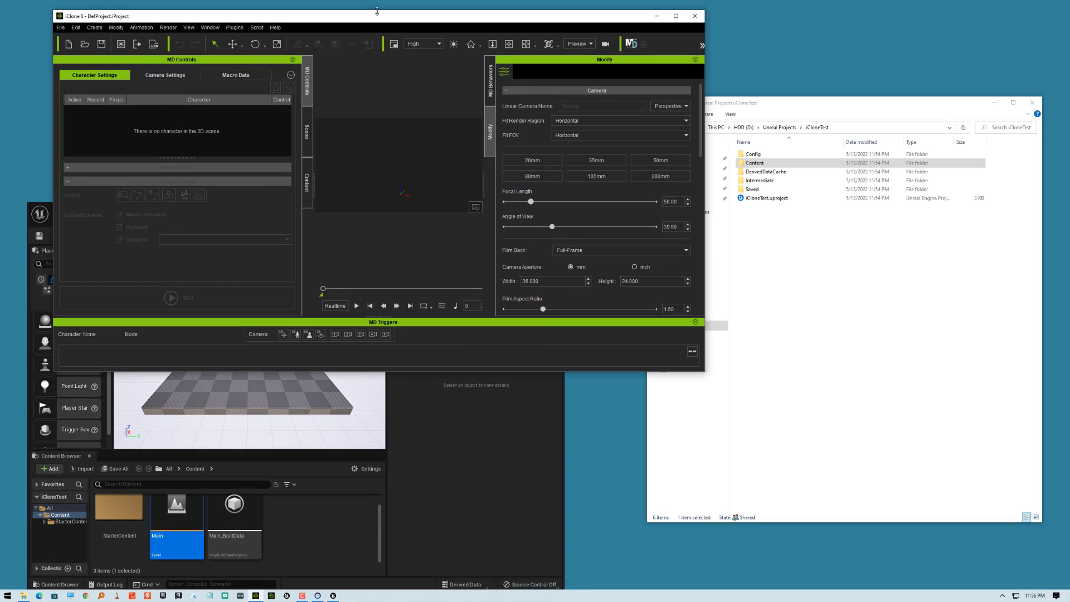
pyautogui.moveTo(376, 6); pyautogui.dragTo(370, 75)
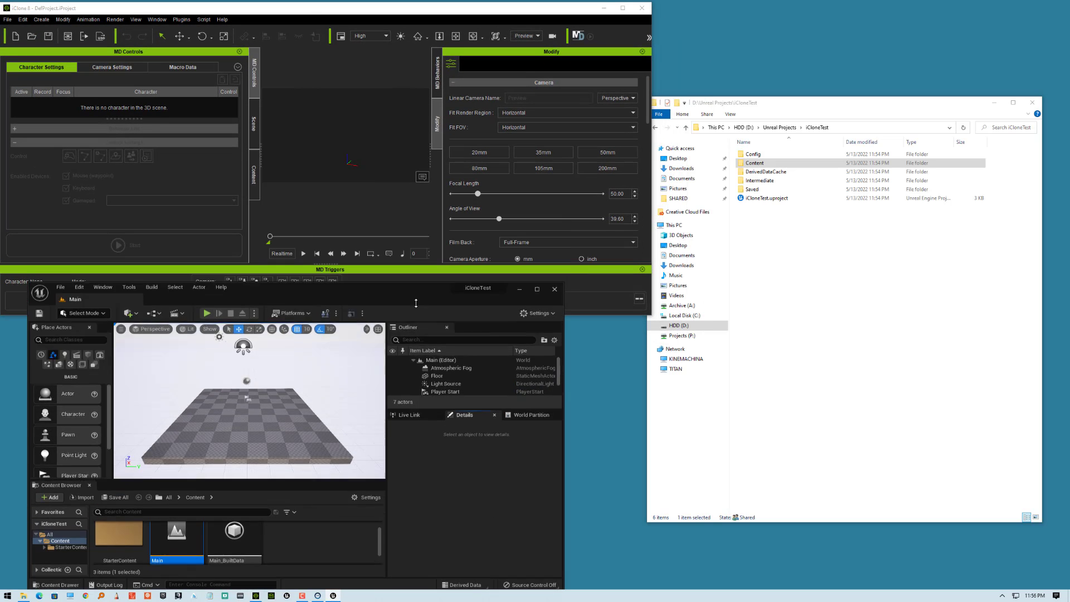
# - Place a shortened iCloneTest folder window beside iClone and widen the Unreal editor to match iClone's width
pyautogui.click(773, 18)
pyautogui.moveTo(772, 18); pyautogui.dragTo(775, 12)
pyautogui.moveTo(691, 429); pyautogui.dragTo(691, 310)
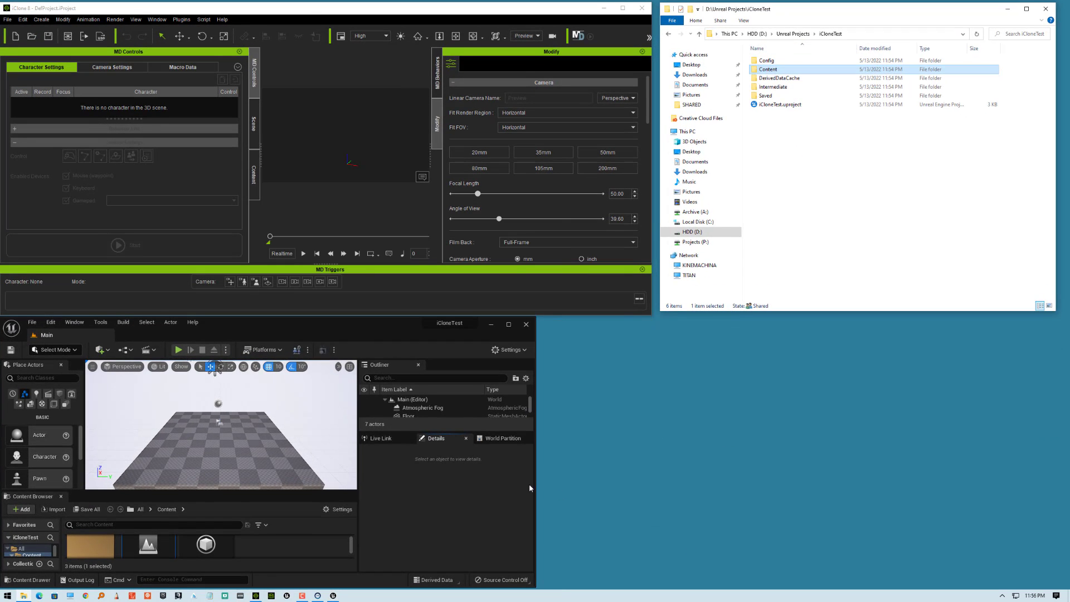
pyautogui.moveTo(535, 488); pyautogui.dragTo(651, 493)
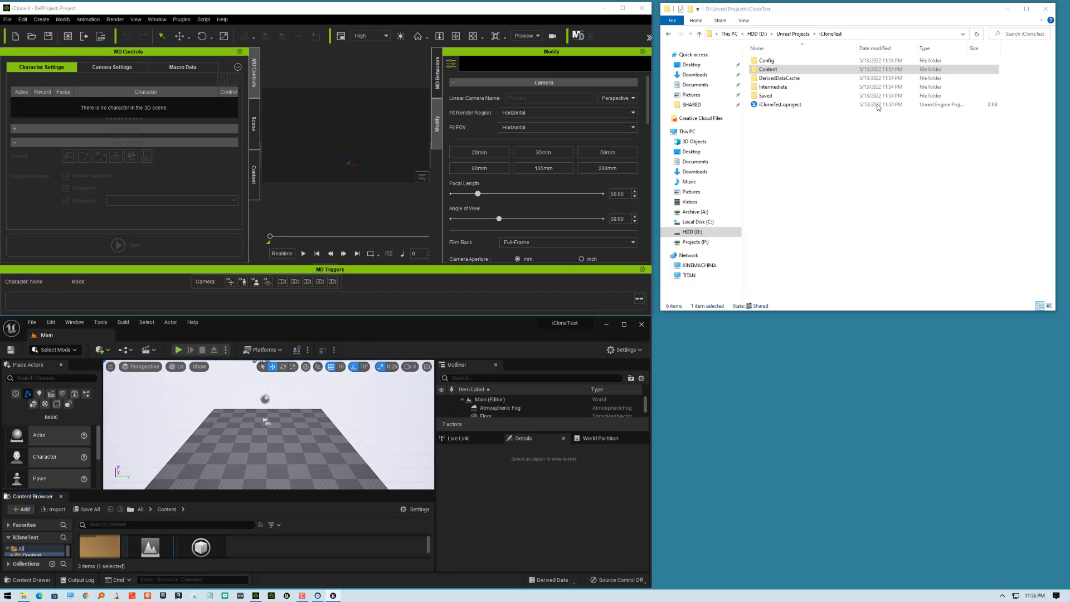
pyautogui.click(880, 170)
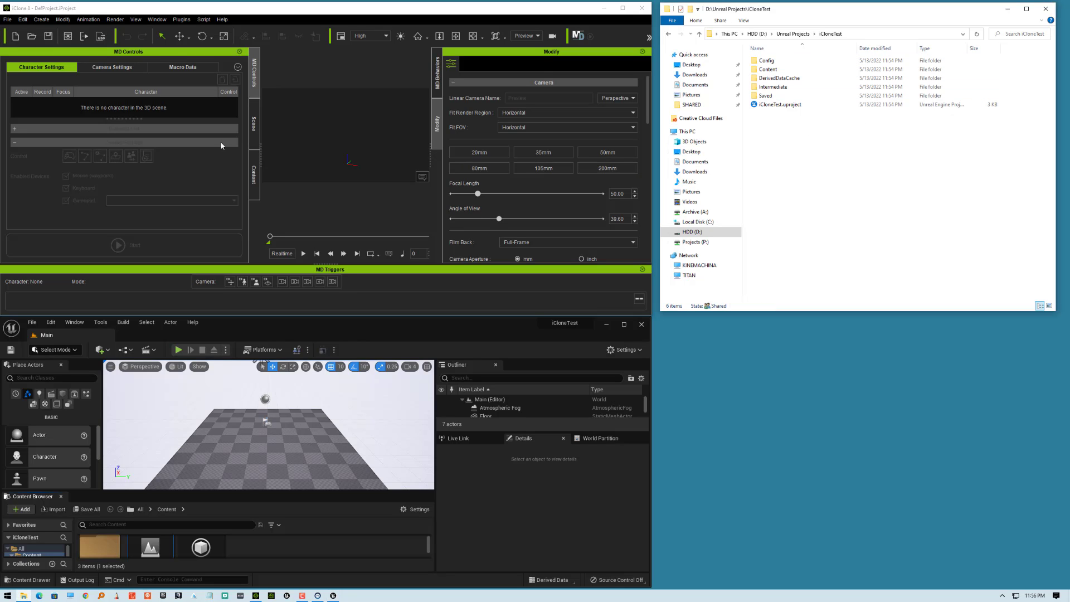
# - Find the Live Link plug-in folder from iClone and open the iClone Live Link Plug-in for Unreal 5.0 folder
pyautogui.click(182, 21)
pyautogui.moveTo(202, 55)
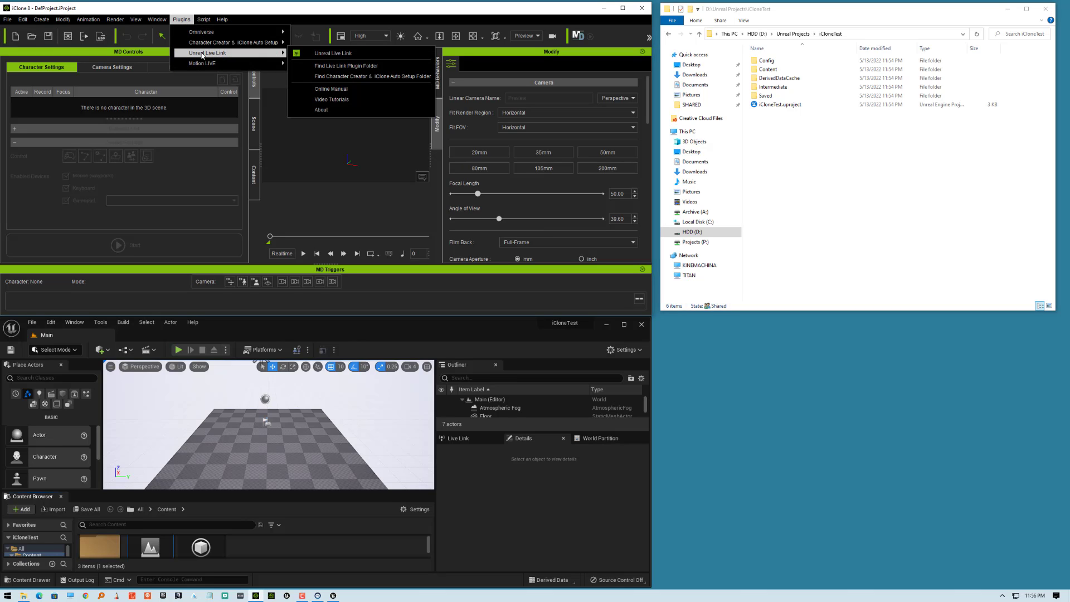
pyautogui.click(346, 66)
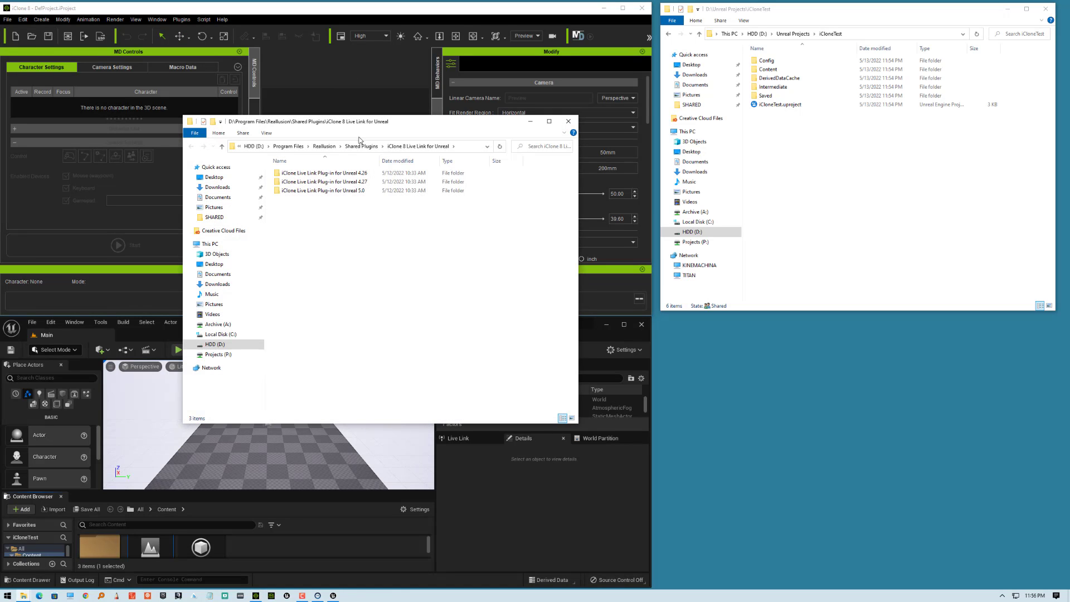
pyautogui.doubleClick(365, 192)
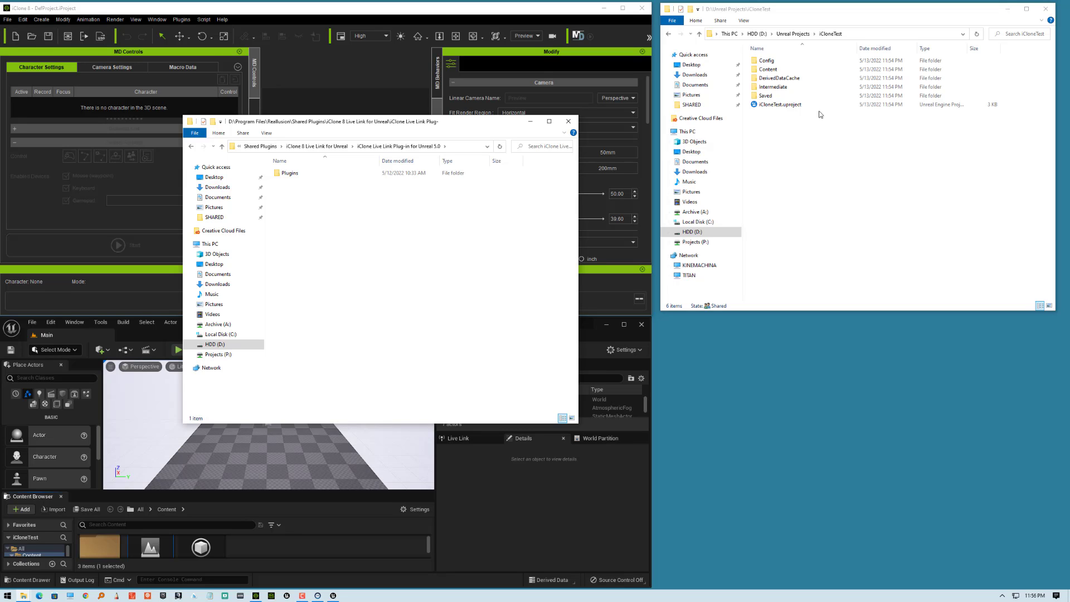
# - Copy the Live Link Plugins folder into the iCloneTest project root, then close the source folder window
pyautogui.click(812, 138)
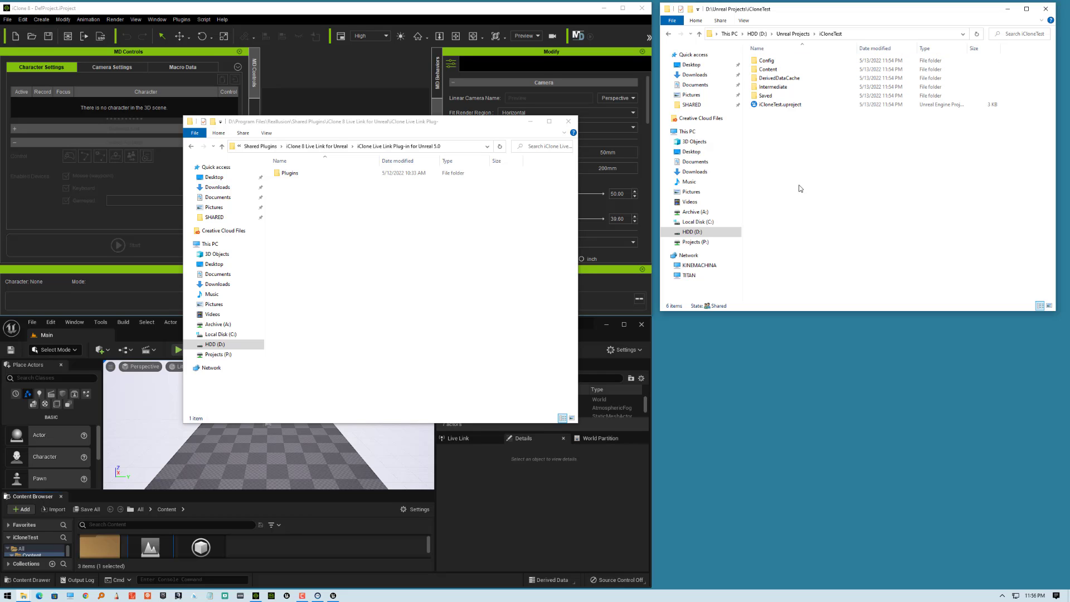
pyautogui.moveTo(289, 173); pyautogui.dragTo(813, 145)
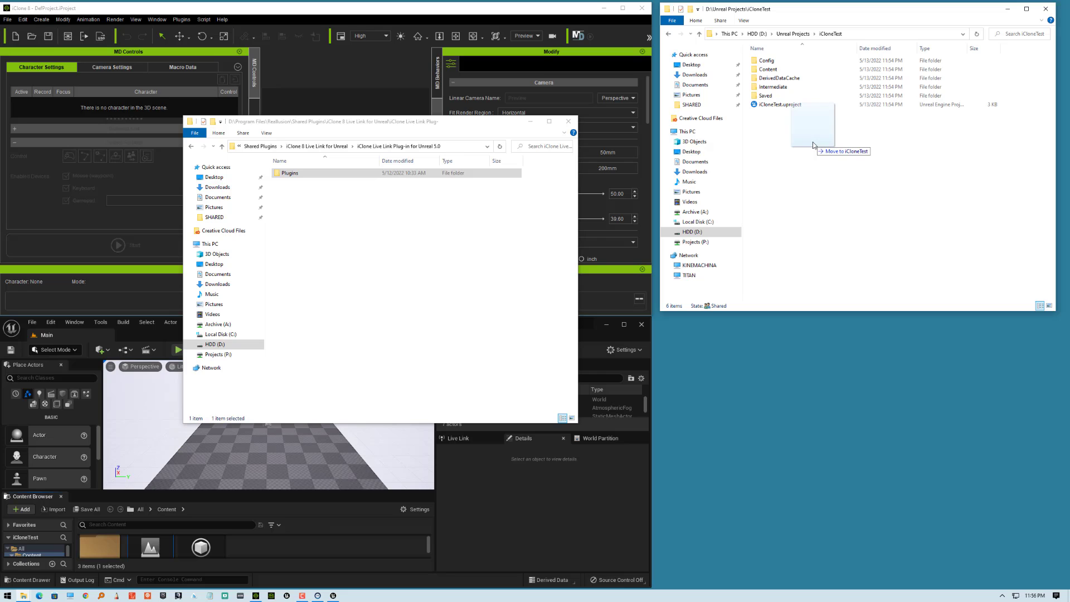
pyautogui.moveTo(813, 142); pyautogui.dragTo(813, 143, button='right')
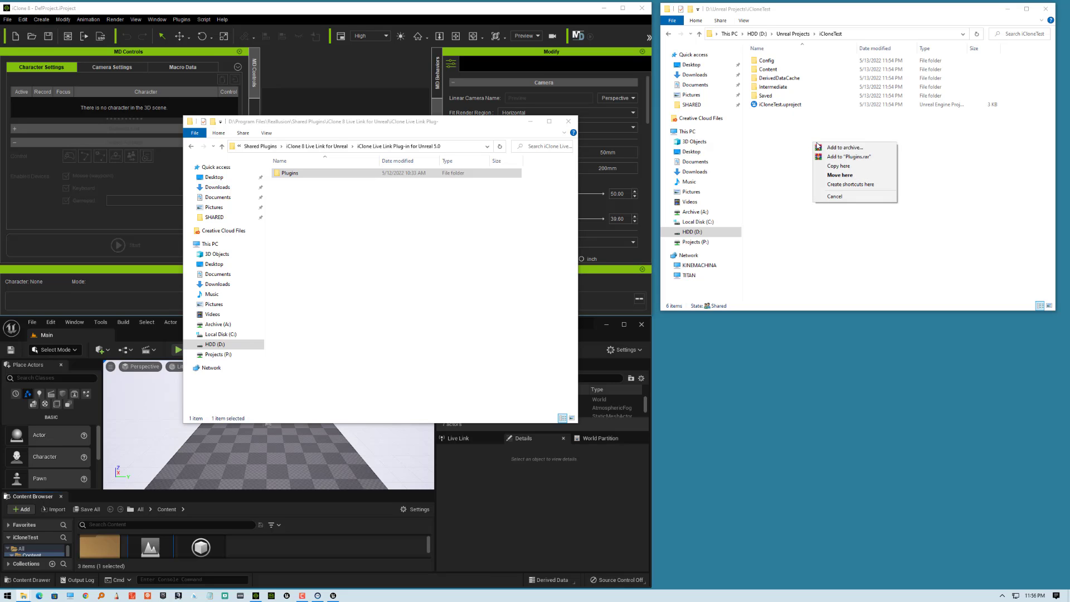
pyautogui.click(846, 166)
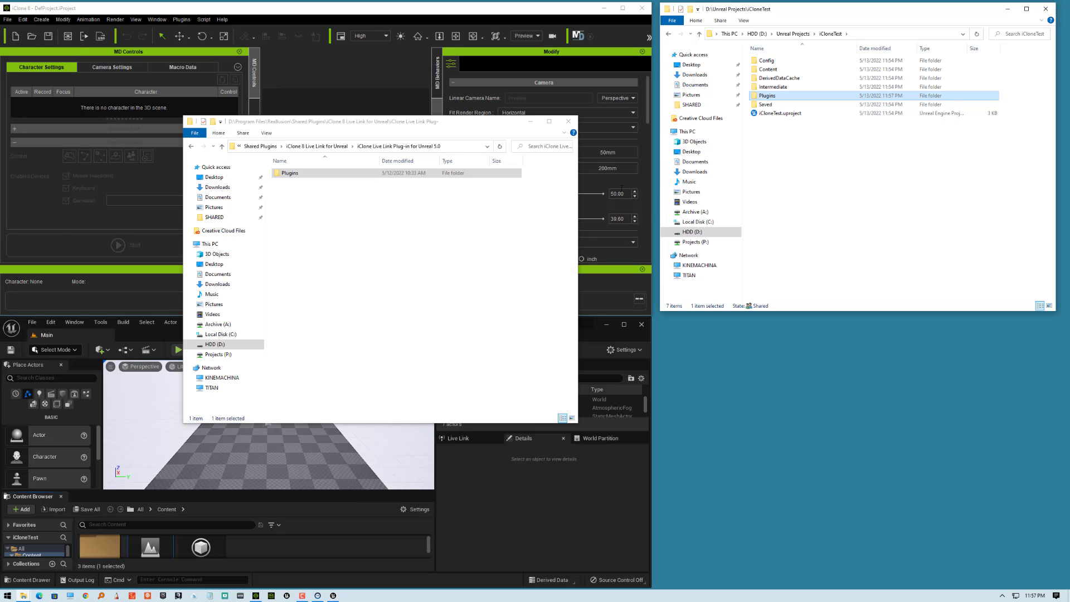
pyautogui.click(568, 121)
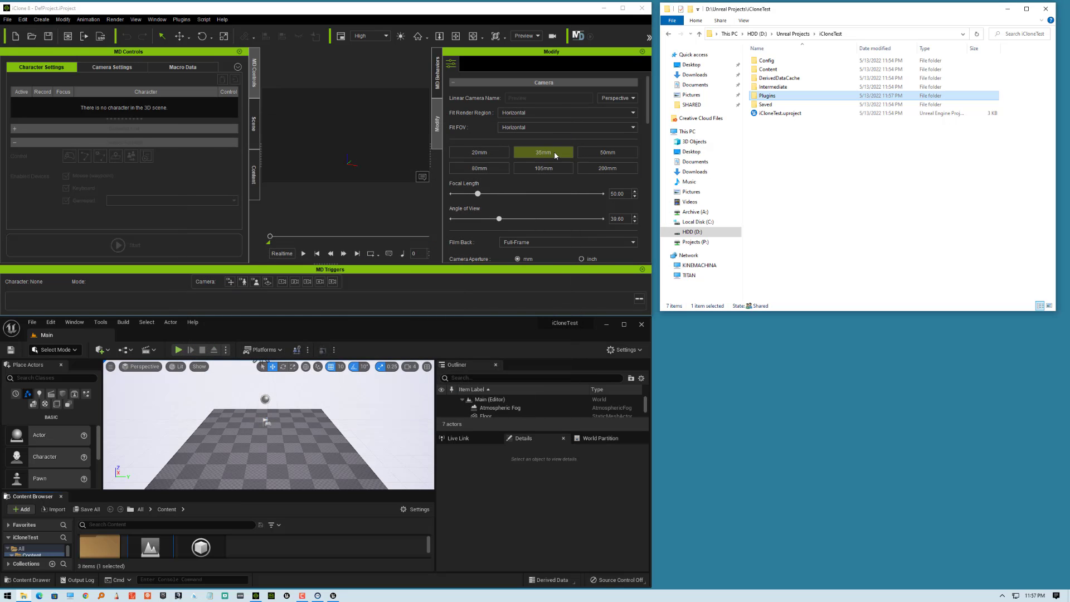
# - Find the Character Creator & iClone Auto Setup folder from iClone and open Auto Setup 1.23 for Unreal 5.0
pyautogui.click(183, 21)
pyautogui.click(183, 20)
pyautogui.click(183, 20)
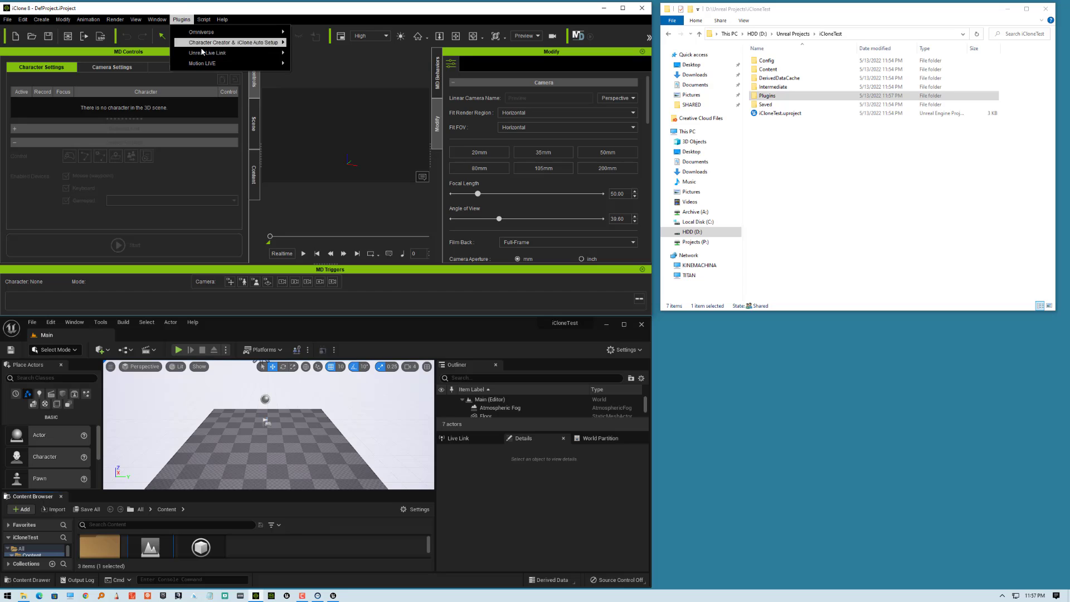
pyautogui.moveTo(217, 54)
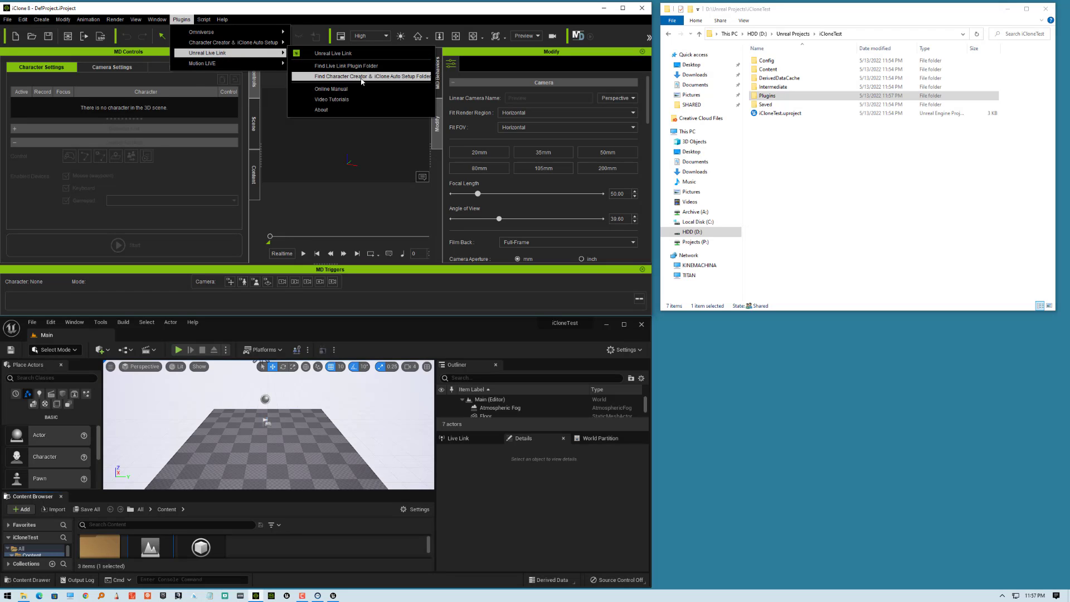
pyautogui.click(361, 78)
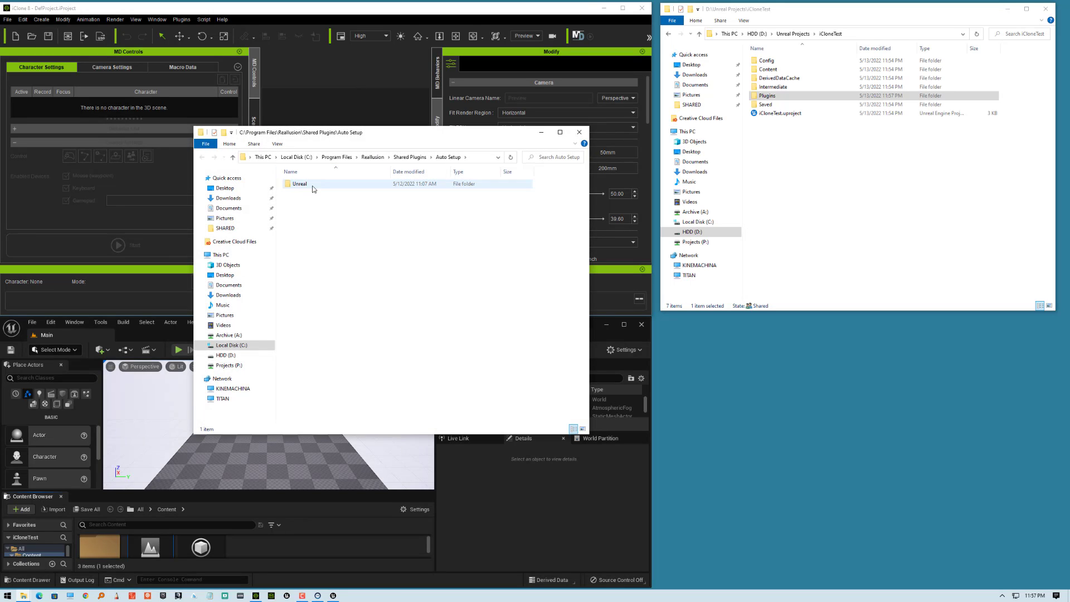
pyautogui.doubleClick(314, 186)
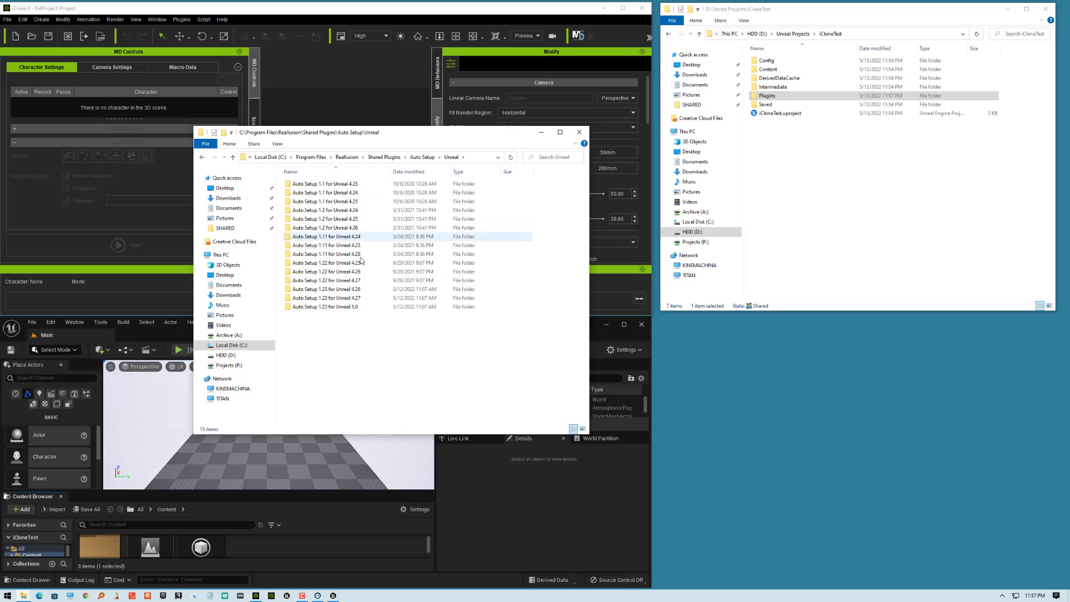
pyautogui.doubleClick(334, 308)
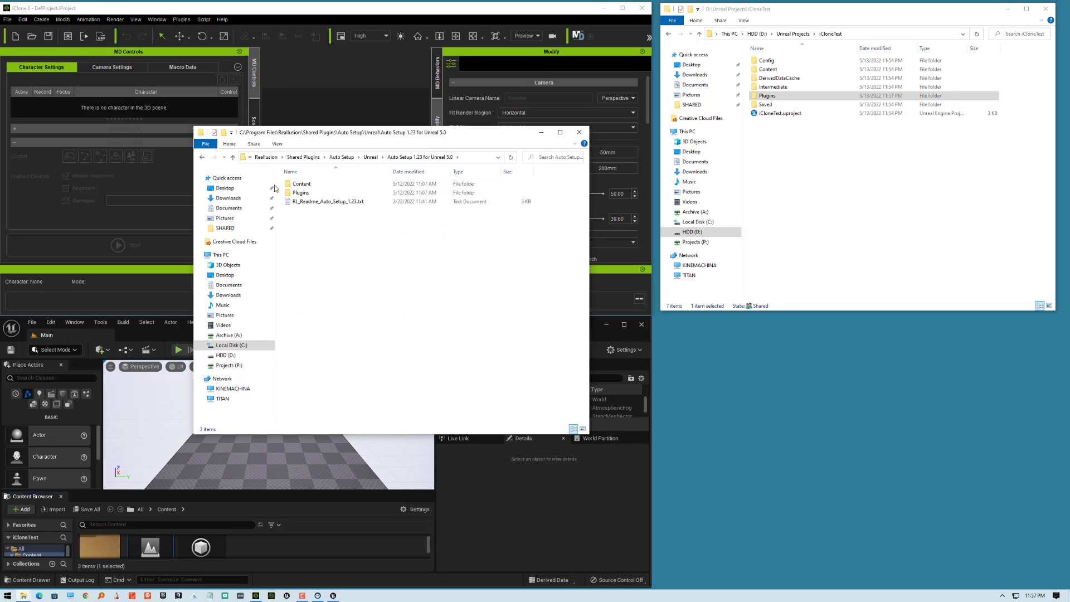
# - Compare the Content and Plugins folders of Auto Setup 1.23 with the matching folders in the iCloneTest project
pyautogui.moveTo(280, 184); pyautogui.dragTo(305, 195)
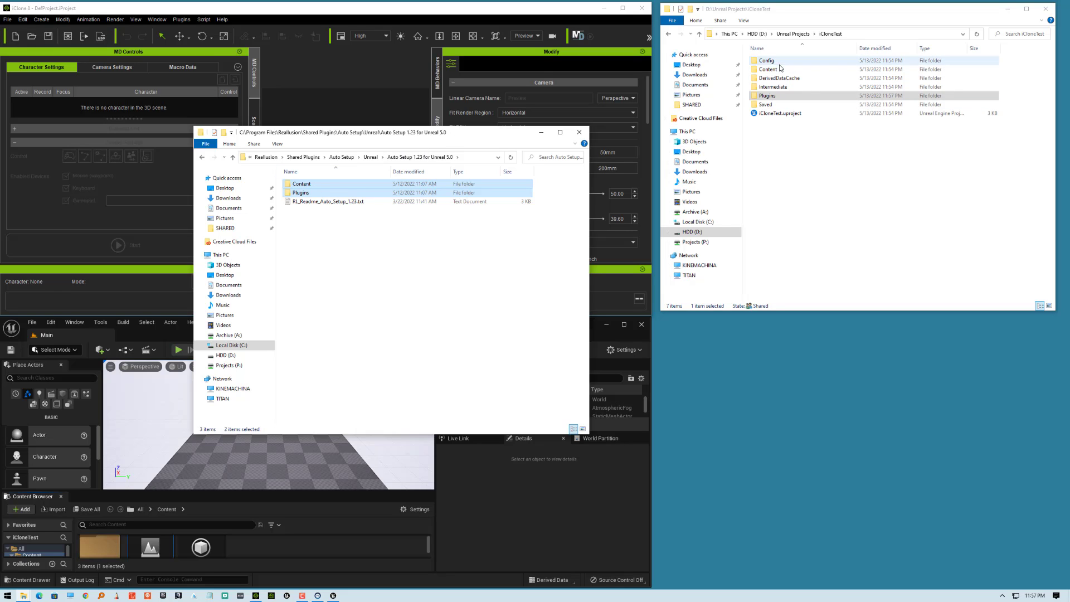
pyautogui.doubleClick(756, 72)
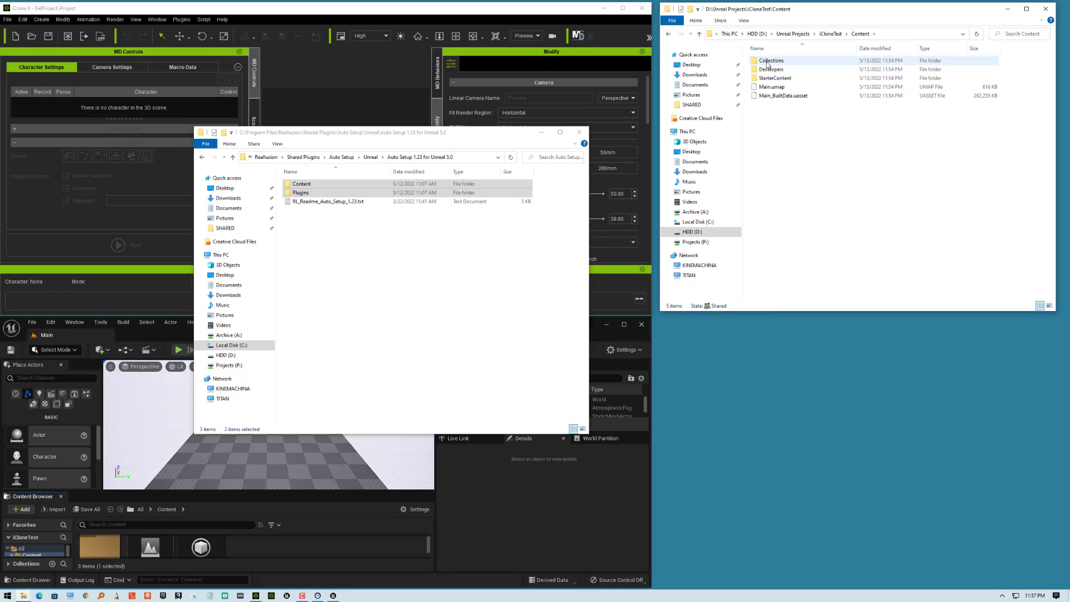
pyautogui.doubleClick(315, 185)
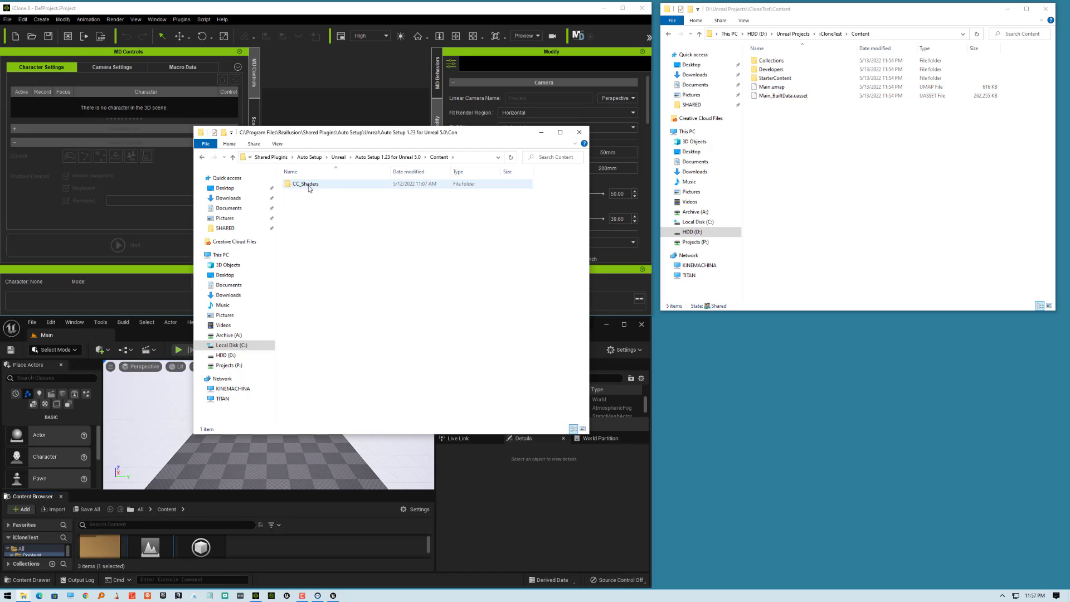
pyautogui.click(233, 158)
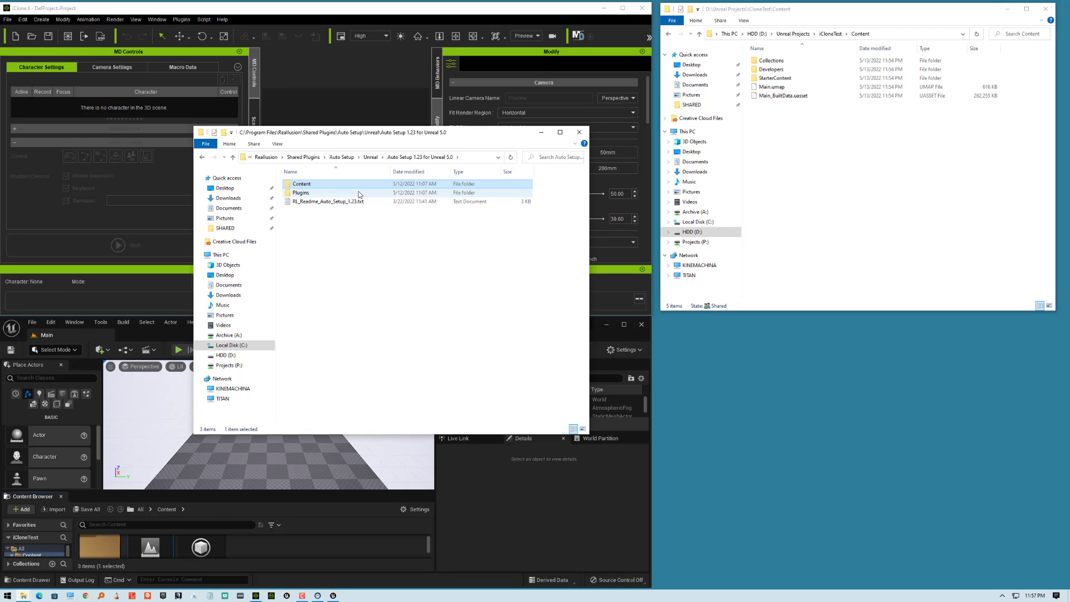
pyautogui.doubleClick(312, 194)
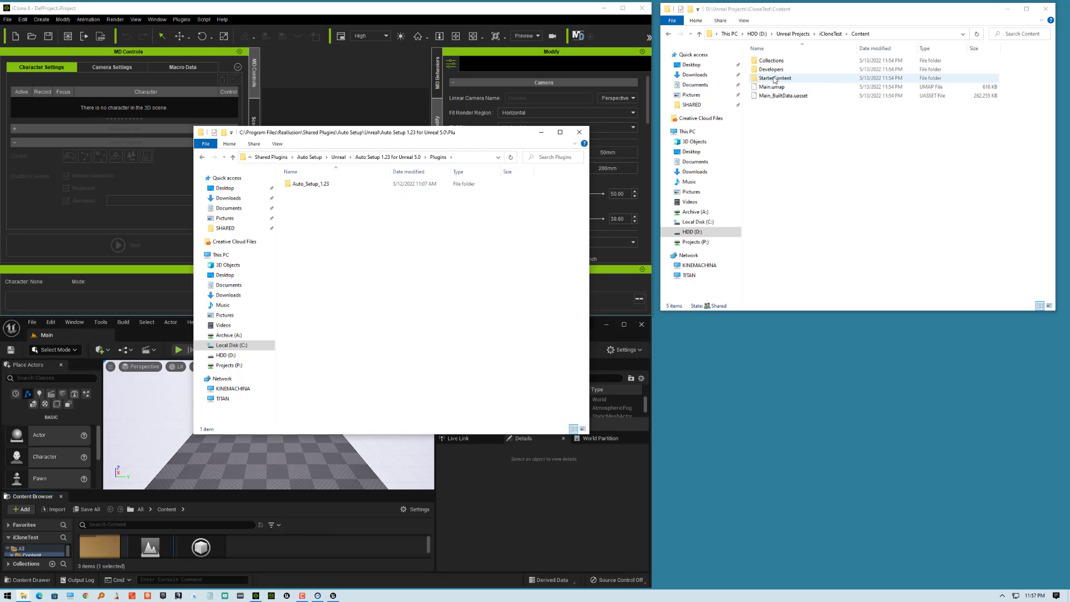
pyautogui.click(699, 34)
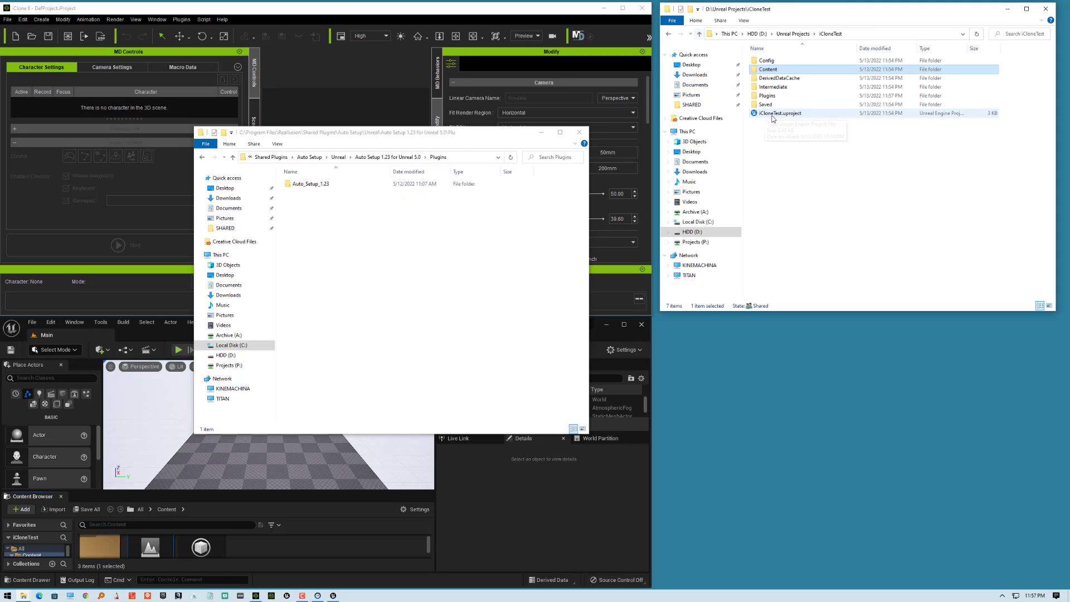
pyautogui.doubleClick(771, 96)
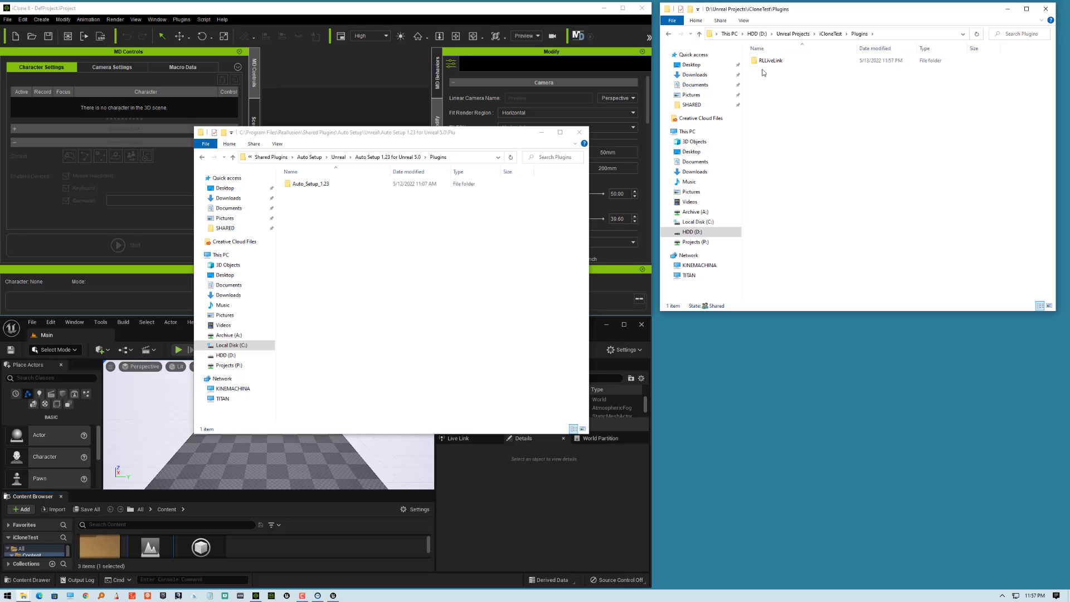
pyautogui.click(699, 34)
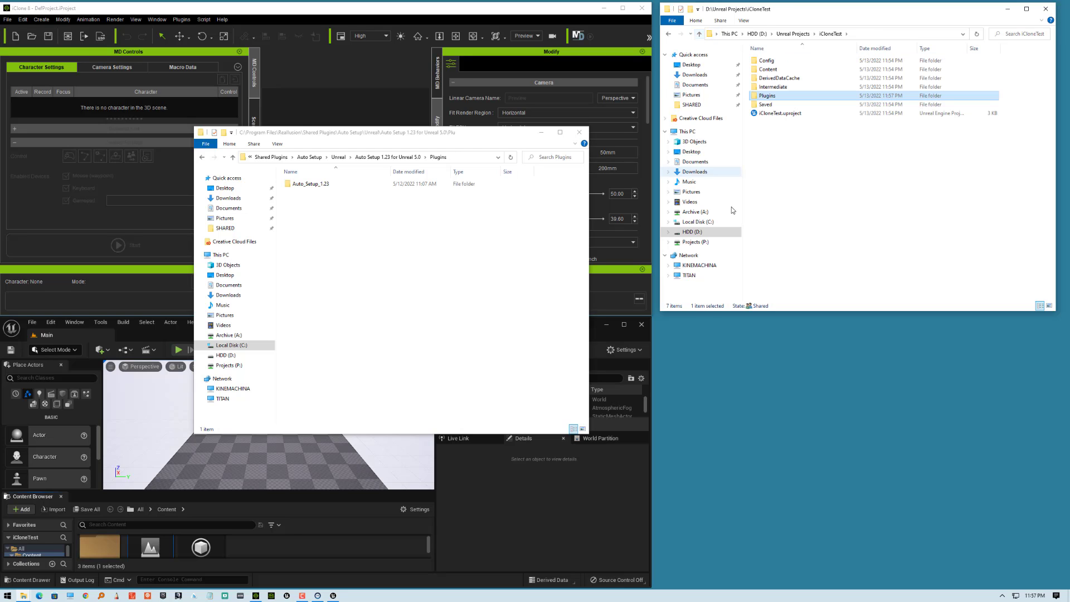
pyautogui.click(338, 158)
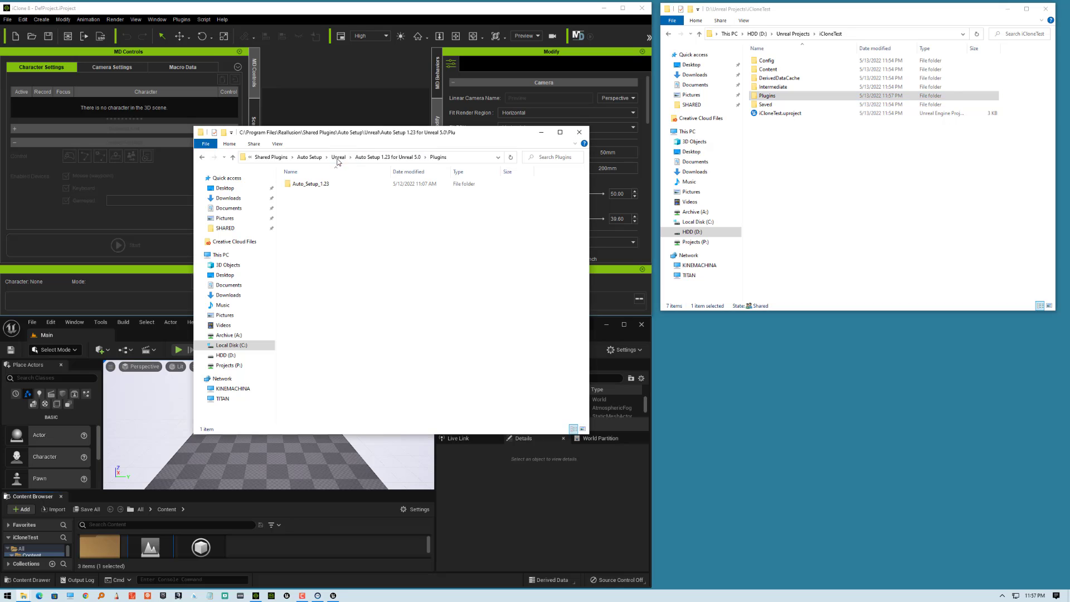
# - Copy the Content and Plugins folders of Auto Setup 1.23 for Unreal 5.0 into the iCloneTest project root, then close the source window
pyautogui.doubleClick(312, 308)
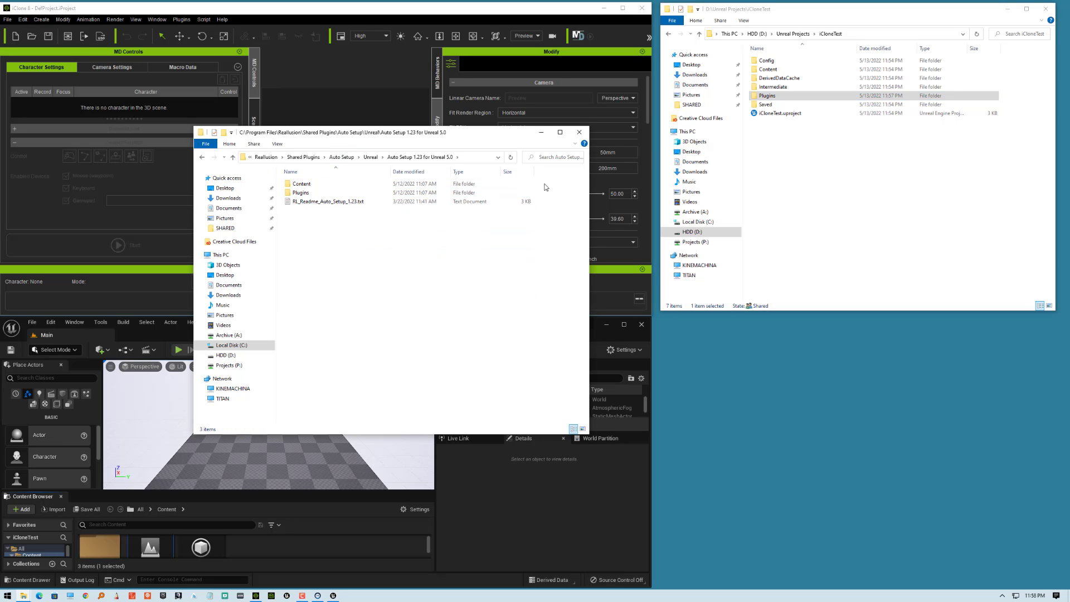
pyautogui.moveTo(549, 182); pyautogui.dragTo(486, 249)
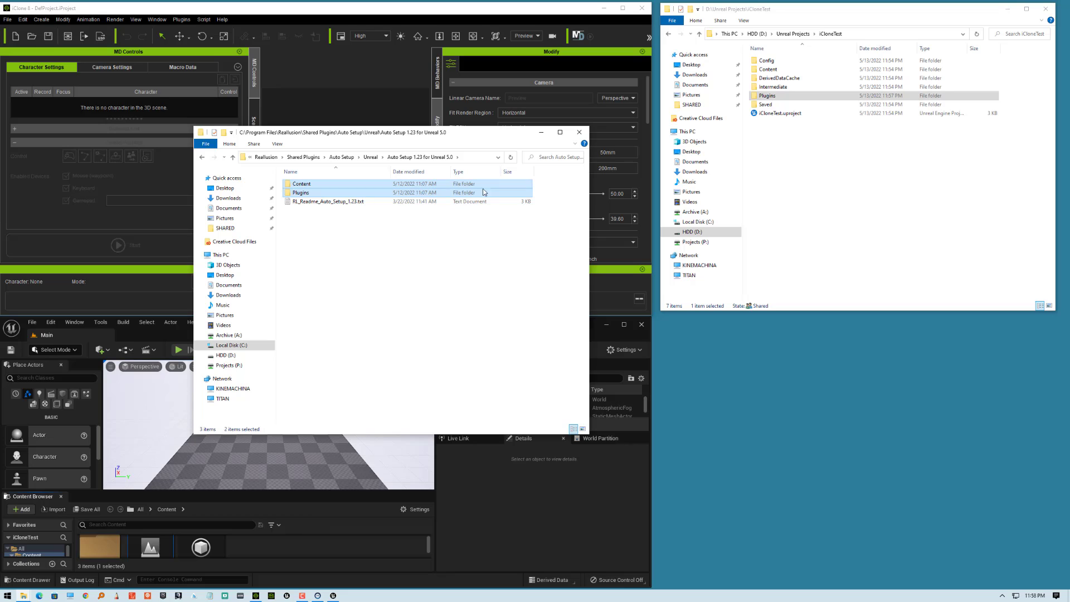
pyautogui.moveTo(482, 194); pyautogui.dragTo(722, 205)
pyautogui.moveTo(722, 205); pyautogui.dragTo(816, 207, button='right')
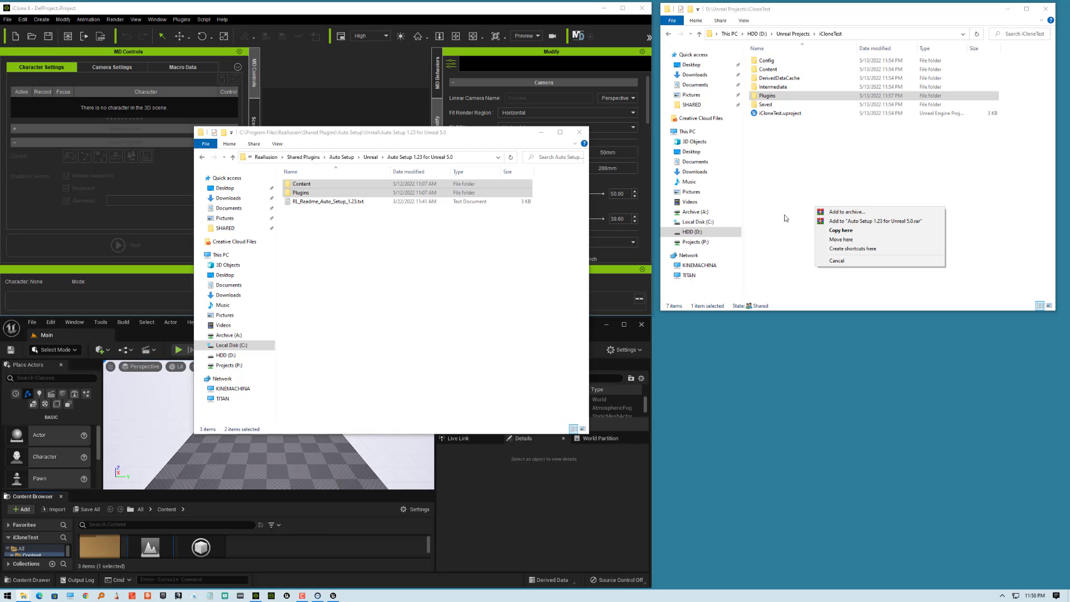
pyautogui.click(851, 231)
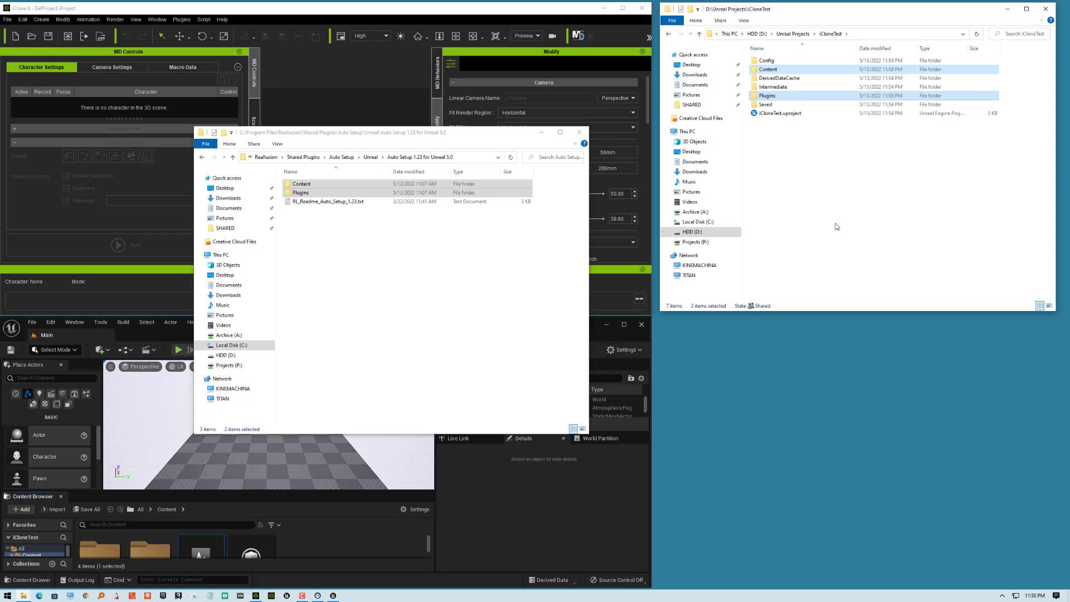
pyautogui.click(579, 132)
# - Bring the iCloneTest editor window to the front and enlarge it upward and sideways over the neighbouring windows
pyautogui.click(439, 323)
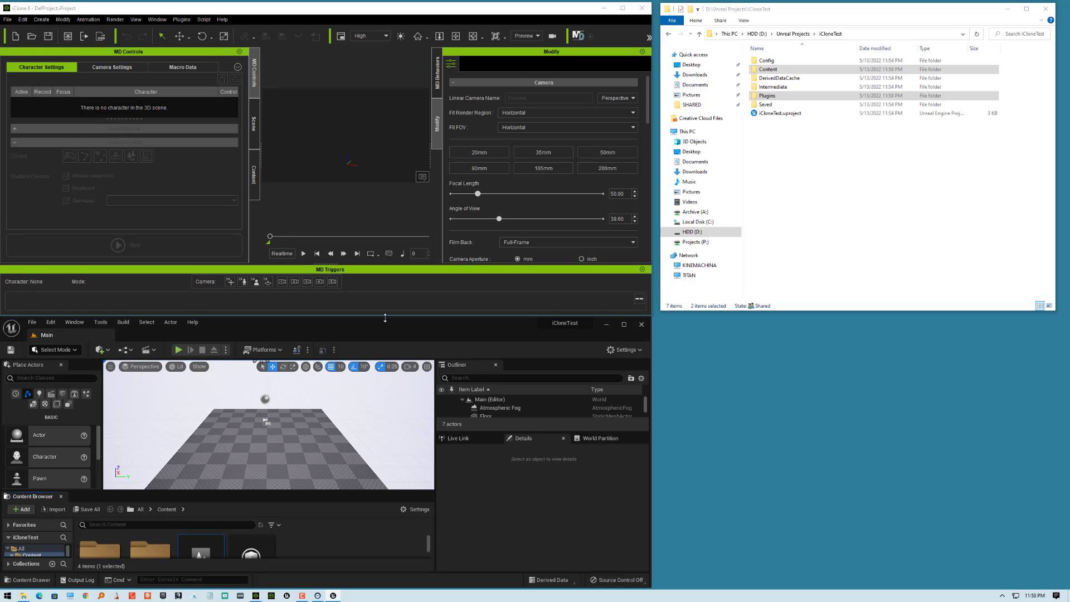
pyautogui.moveTo(385, 318); pyautogui.dragTo(385, 57)
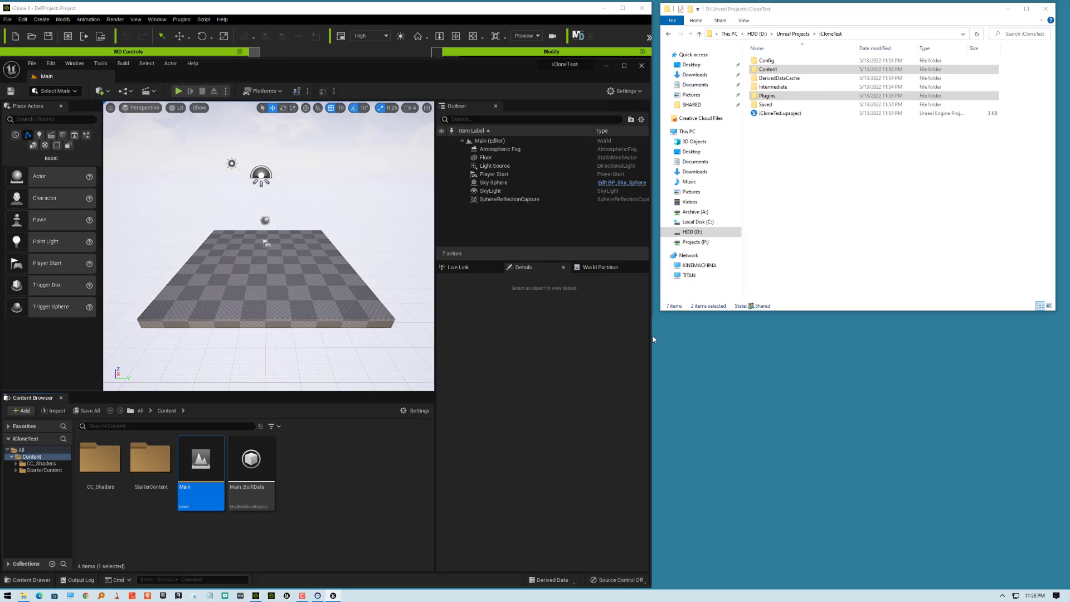
pyautogui.moveTo(651, 336); pyautogui.dragTo(950, 336)
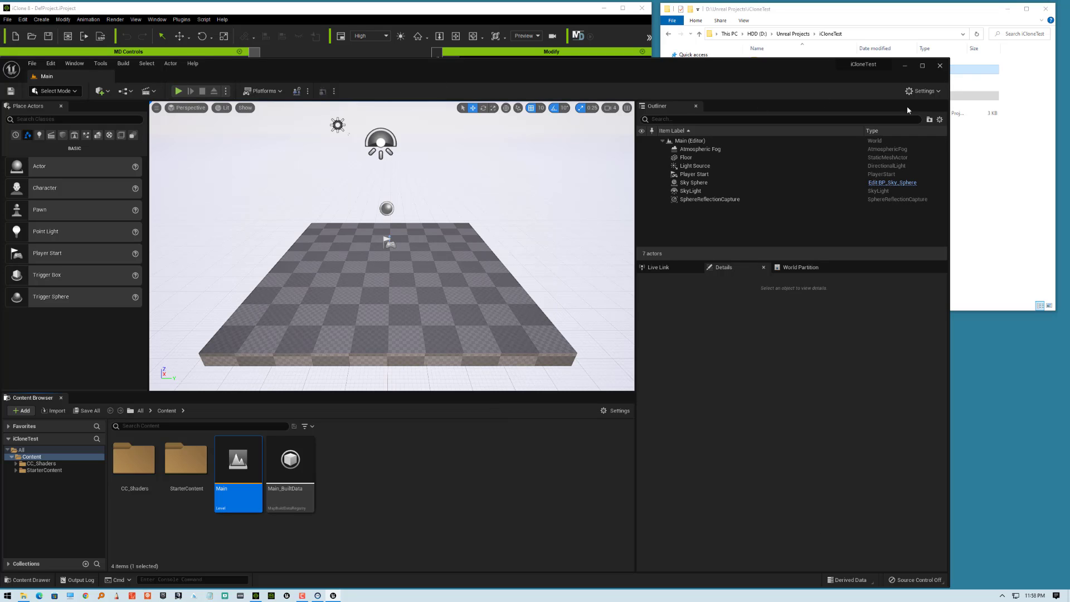
# - Close the Unreal editor and the Epic Games Launcher, and reopen the project from iCloneTest.uproject
pyautogui.click(939, 67)
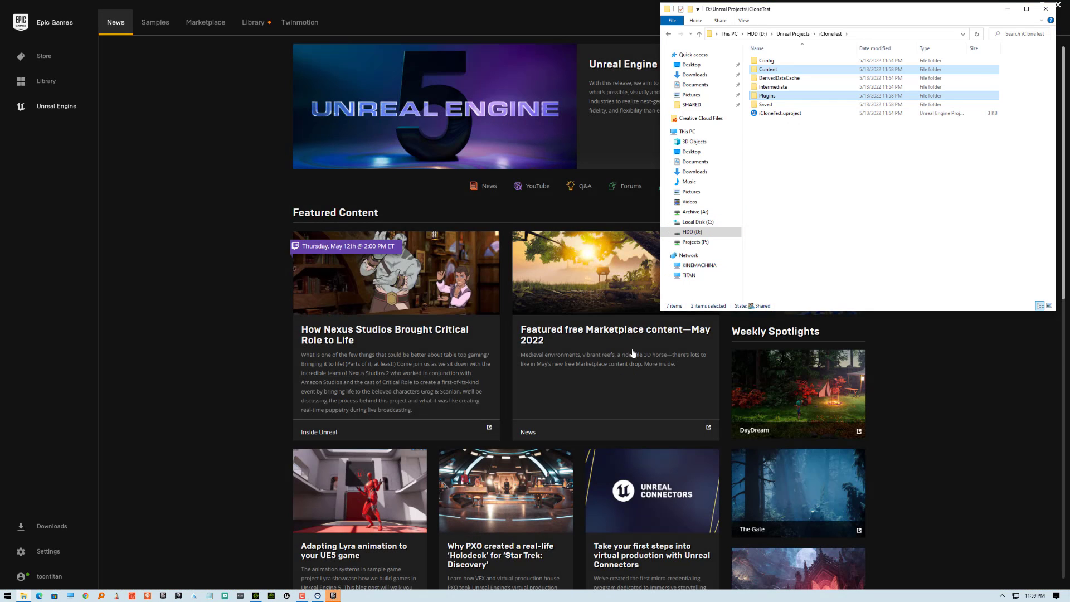
pyautogui.click(217, 166)
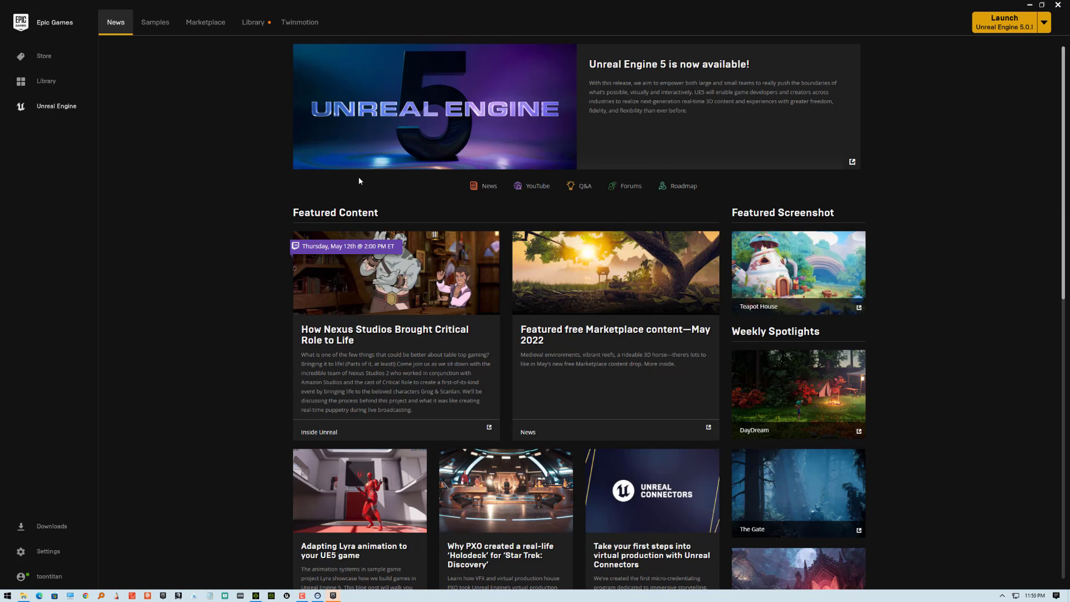
pyautogui.click(1058, 5)
pyautogui.click(776, 114)
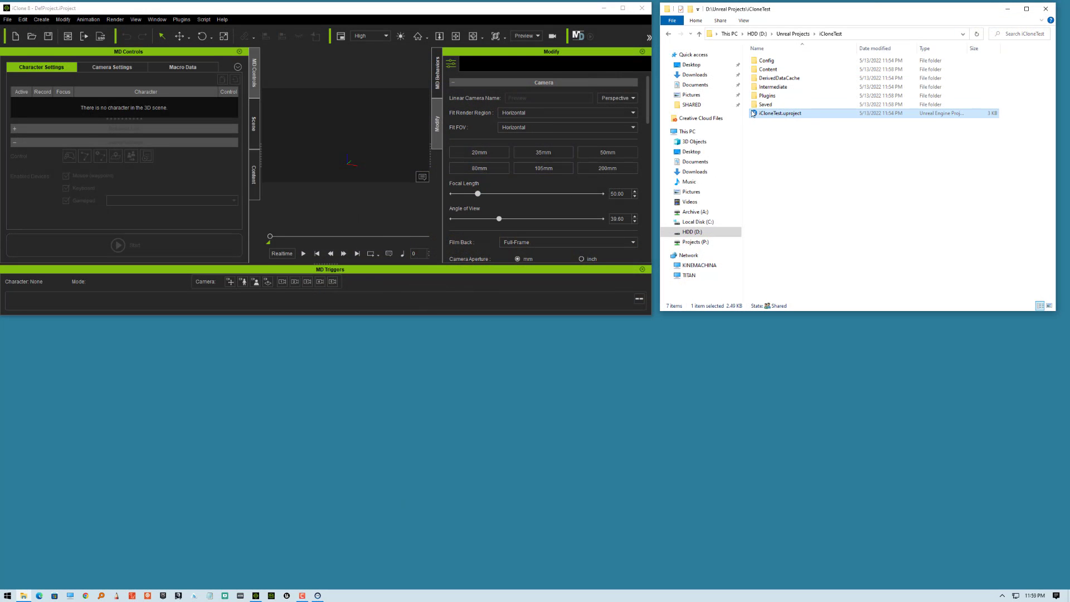
pyautogui.doubleClick(753, 114)
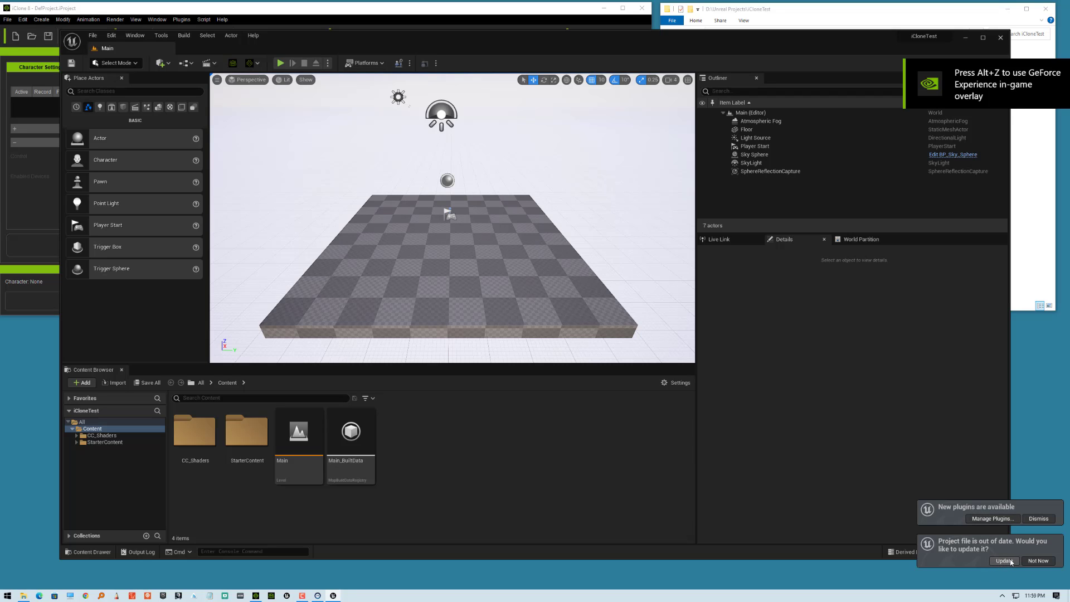
# - Update the out-of-date project file and open the plug-in manager for the newly available plug-ins, moving its window fully into view
pyautogui.click(1006, 562)
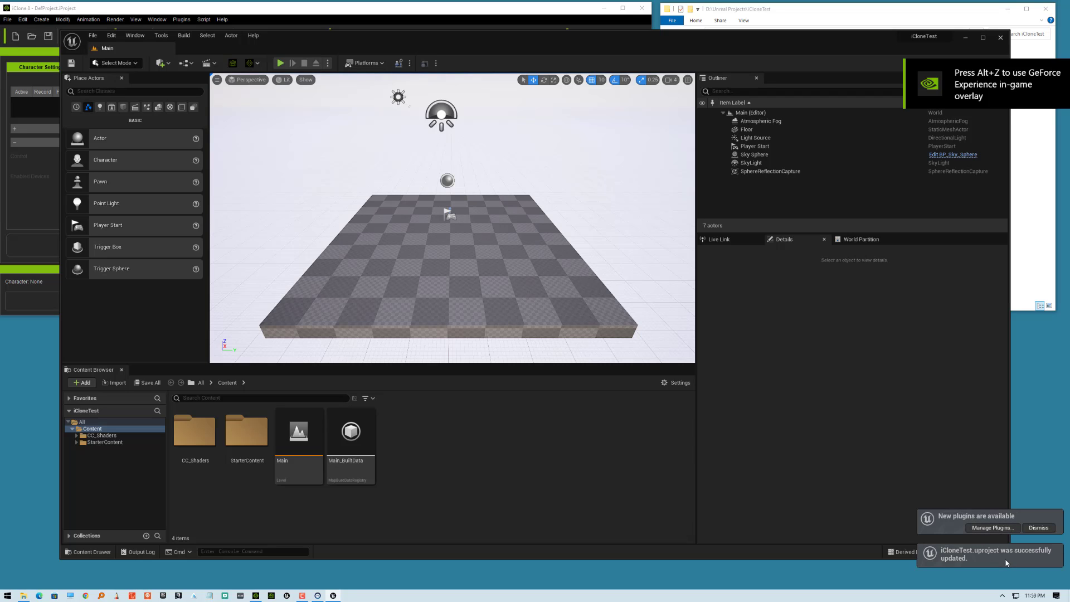
pyautogui.click(995, 532)
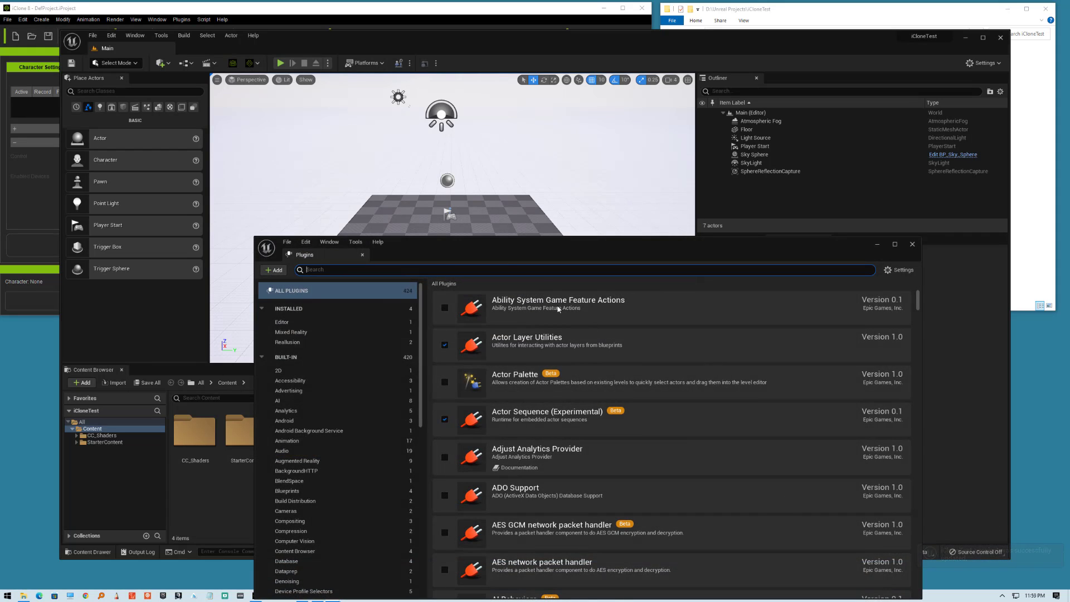
pyautogui.moveTo(571, 256); pyautogui.dragTo(513, 134)
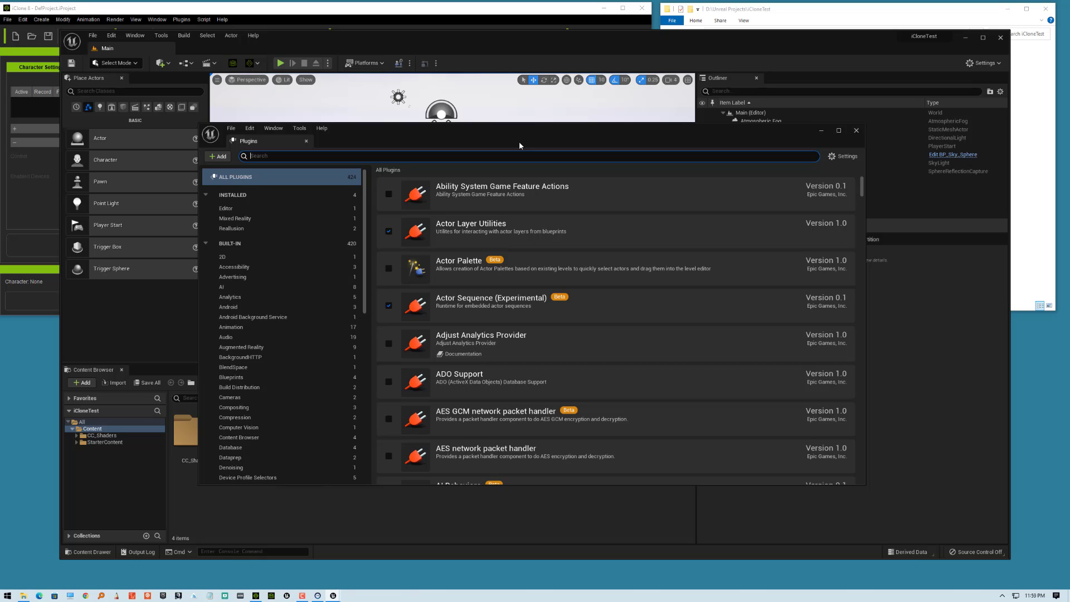
pyautogui.write('reallusi')
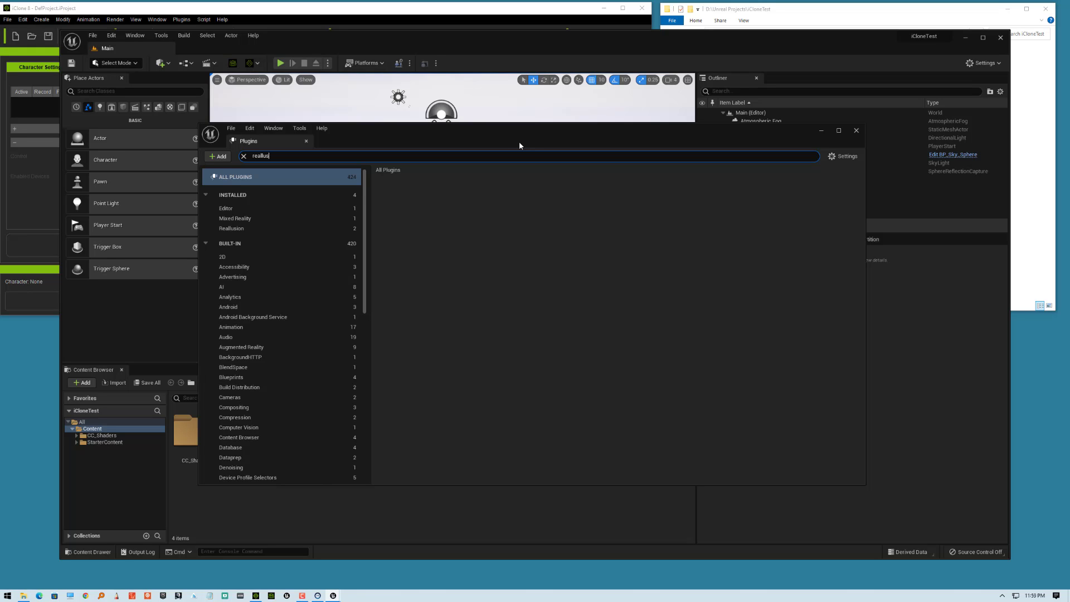
pyautogui.press('BackSpace')
pyautogui.press('BackSpace')
pyautogui.press('BackSpace')
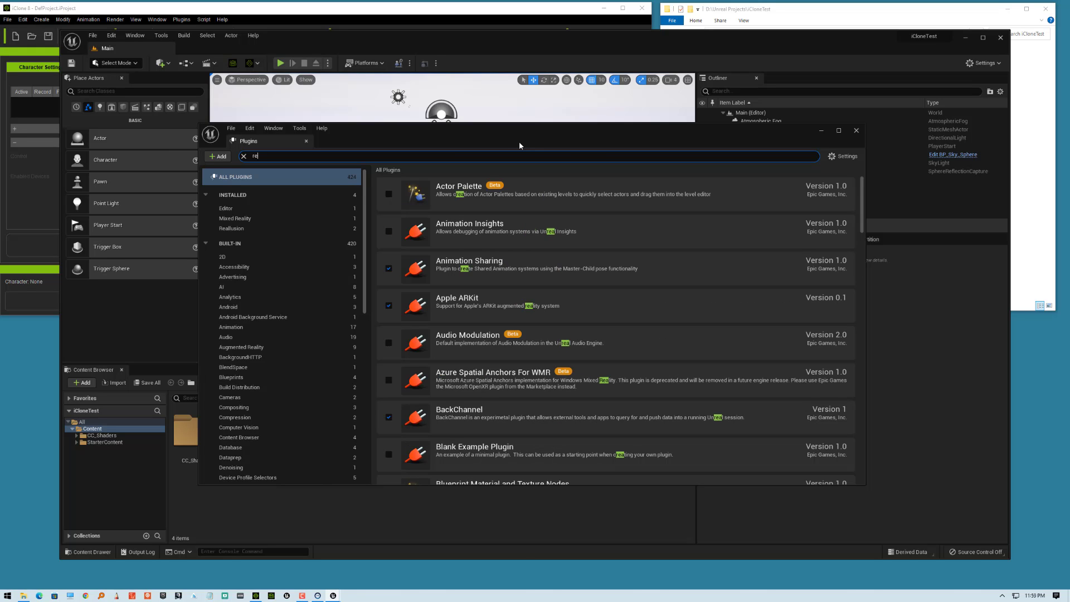
pyautogui.press('BackSpace')
pyautogui.press('BackSpace')
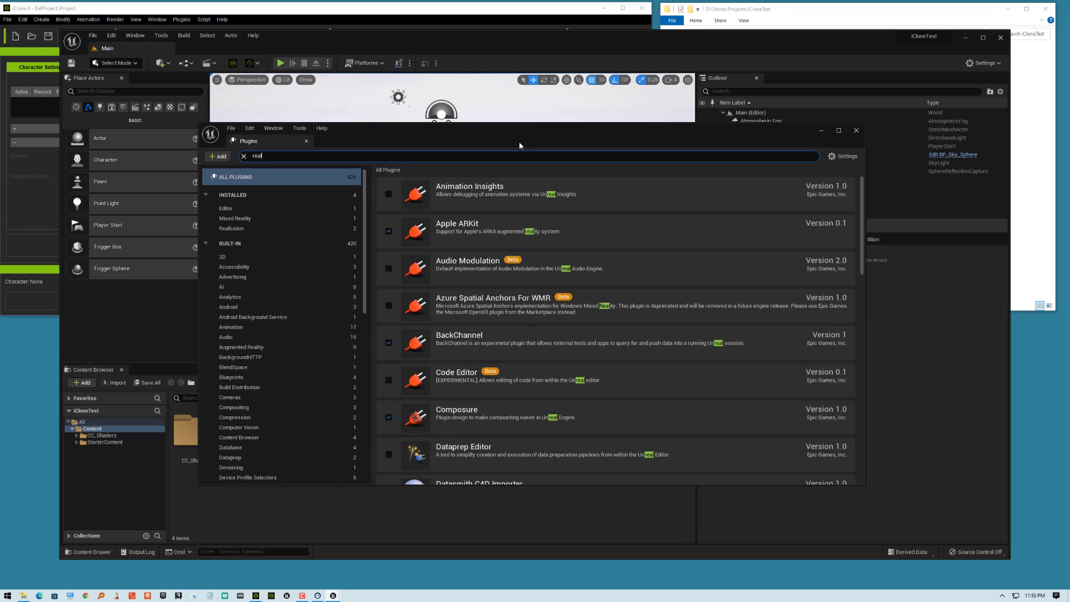
# - Filter the plug-ins by "iclon" to check the Auto Setup and iClone Live Link entries, then close the plug-in manager
pyautogui.write('iclon')
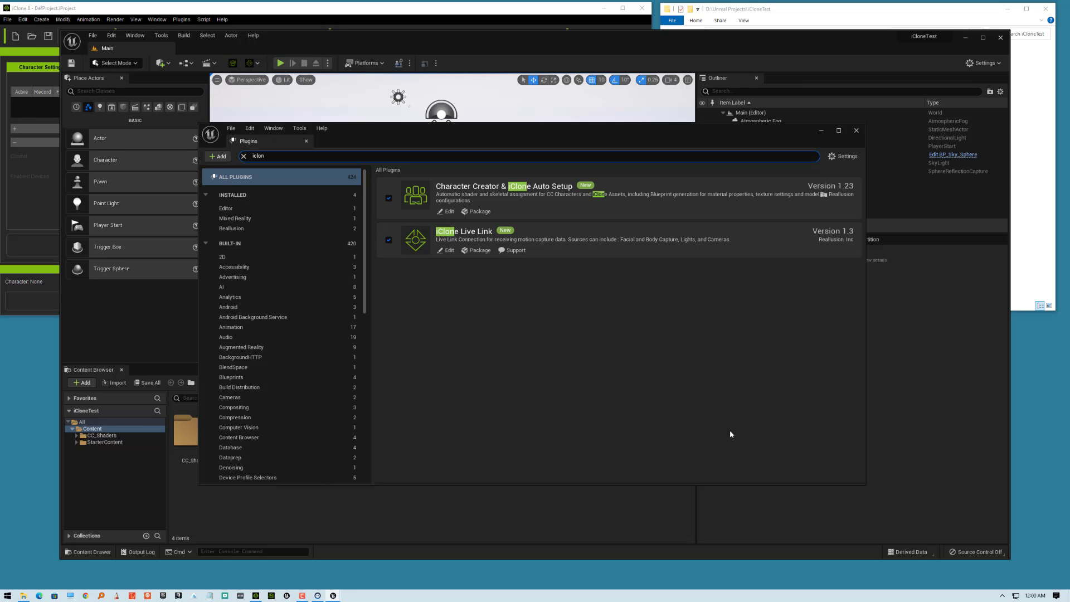
pyautogui.click(856, 130)
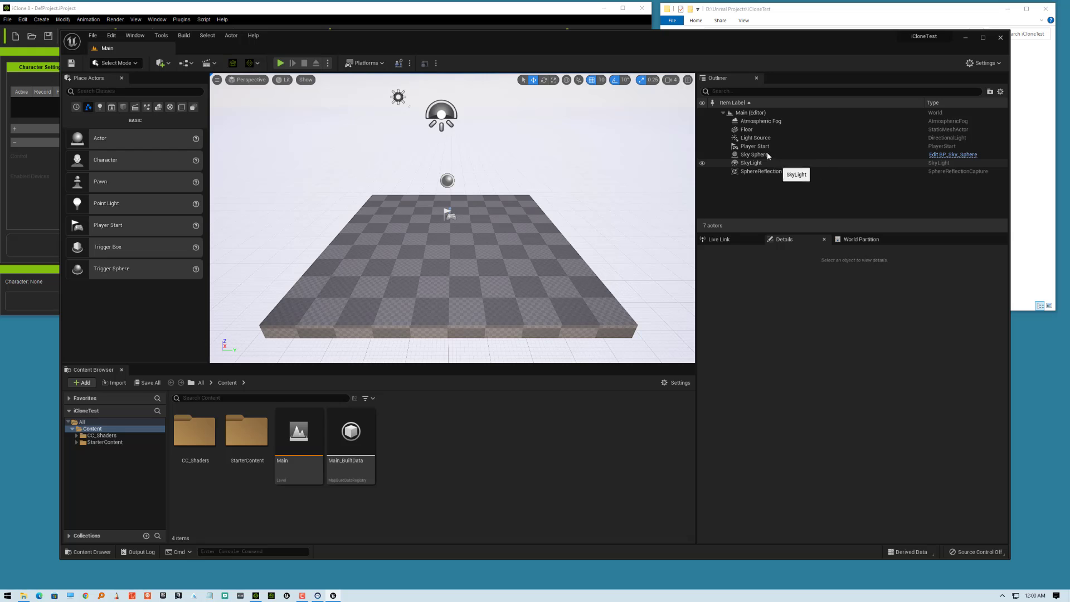
# - Switch to iClone 8 and maximize its window
pyautogui.click(563, 10)
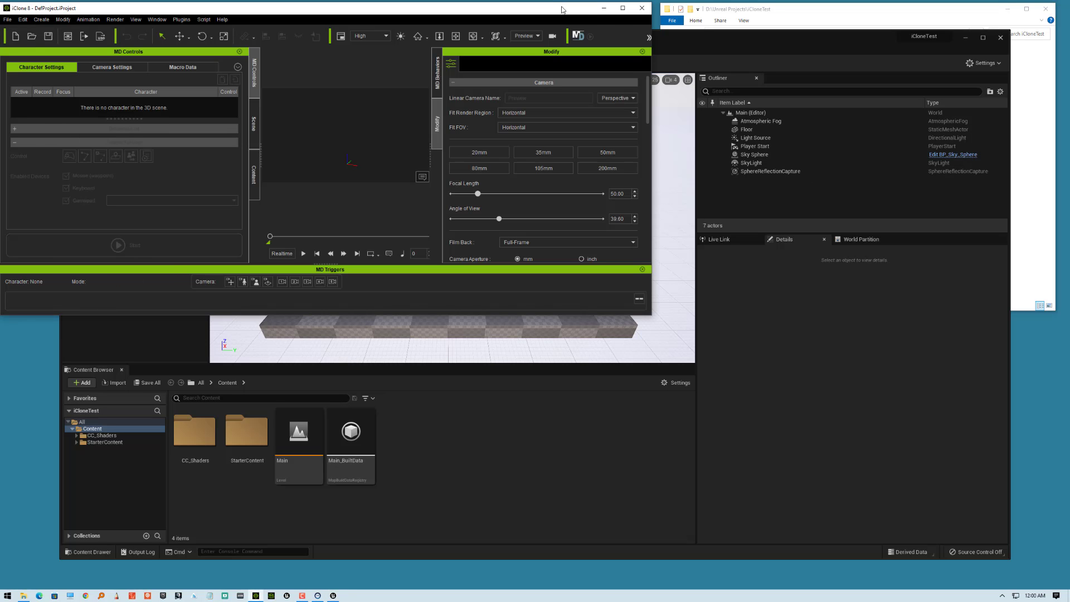
pyautogui.moveTo(426, 10); pyautogui.dragTo(583, 183)
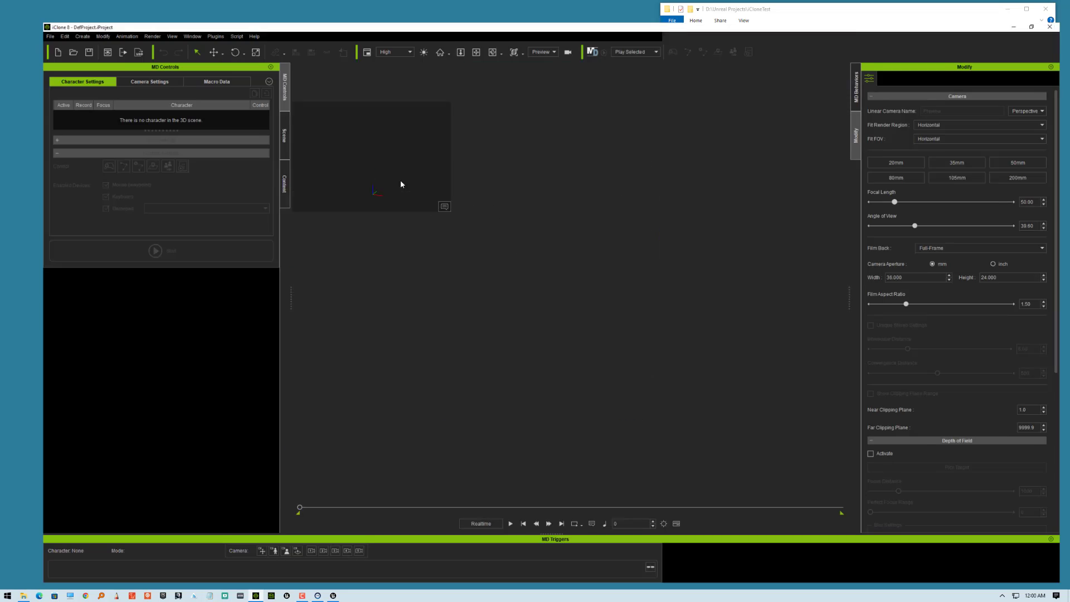
pyautogui.doubleClick(402, 182)
# - Browse the template content to the 4.Character folder under Project > IC Project
pyautogui.click(255, 118)
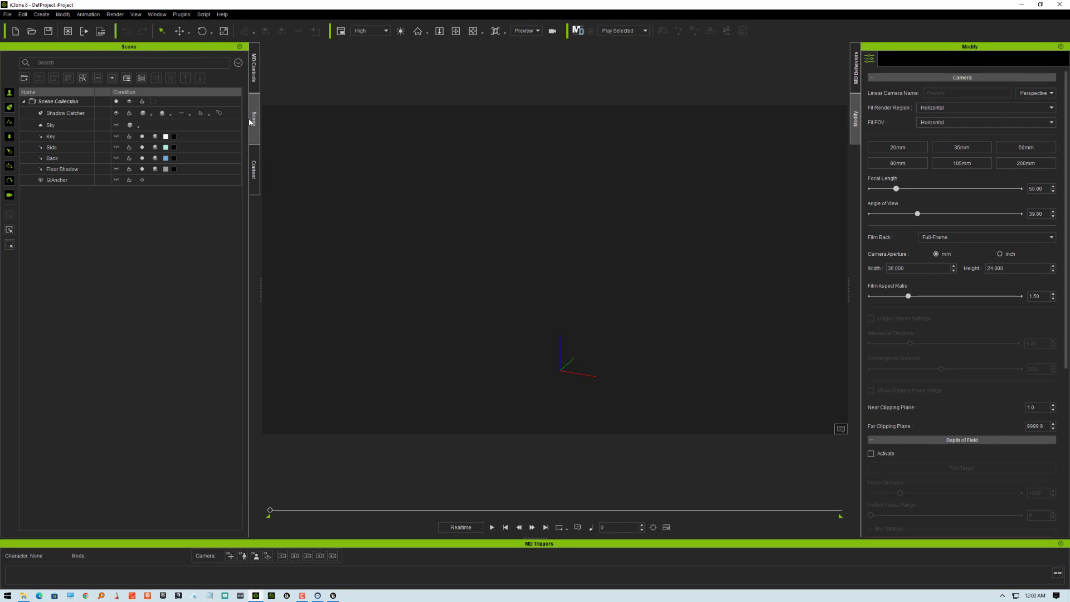
pyautogui.click(255, 170)
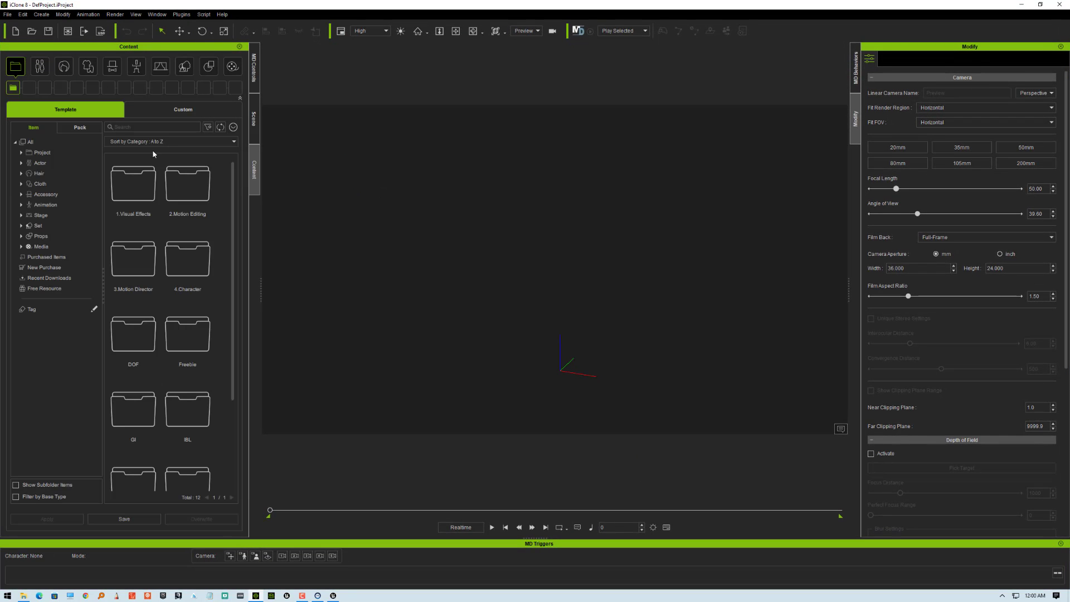
pyautogui.click(39, 153)
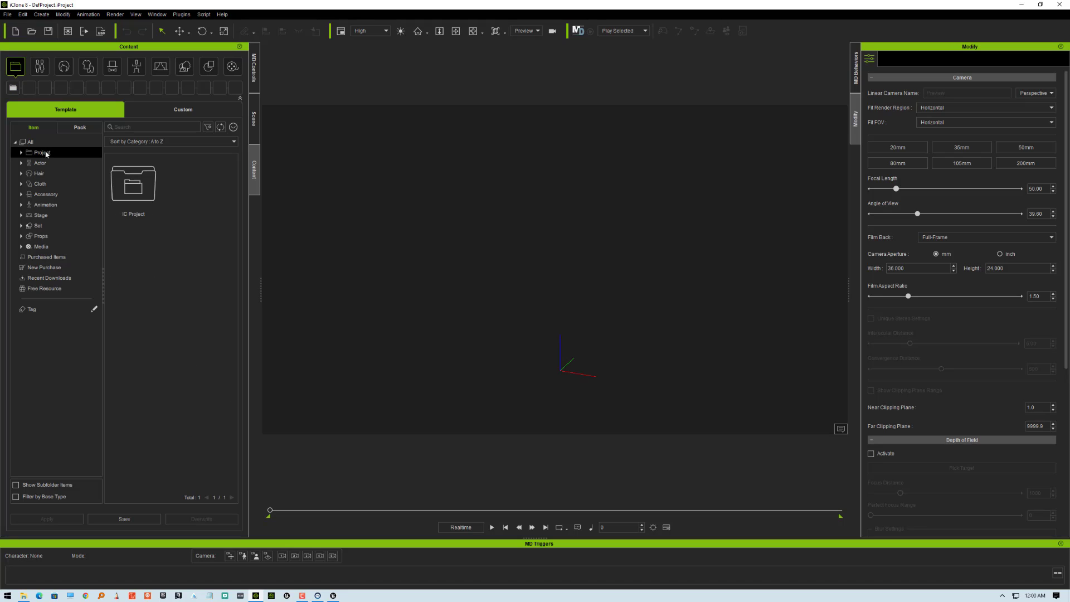
pyautogui.doubleClick(134, 184)
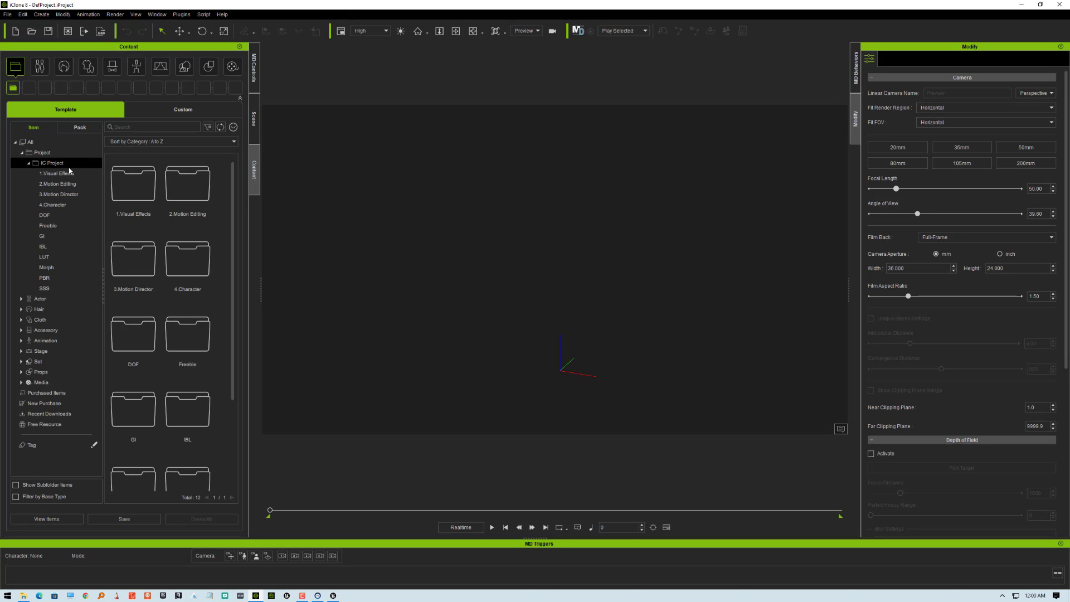
pyautogui.click(56, 205)
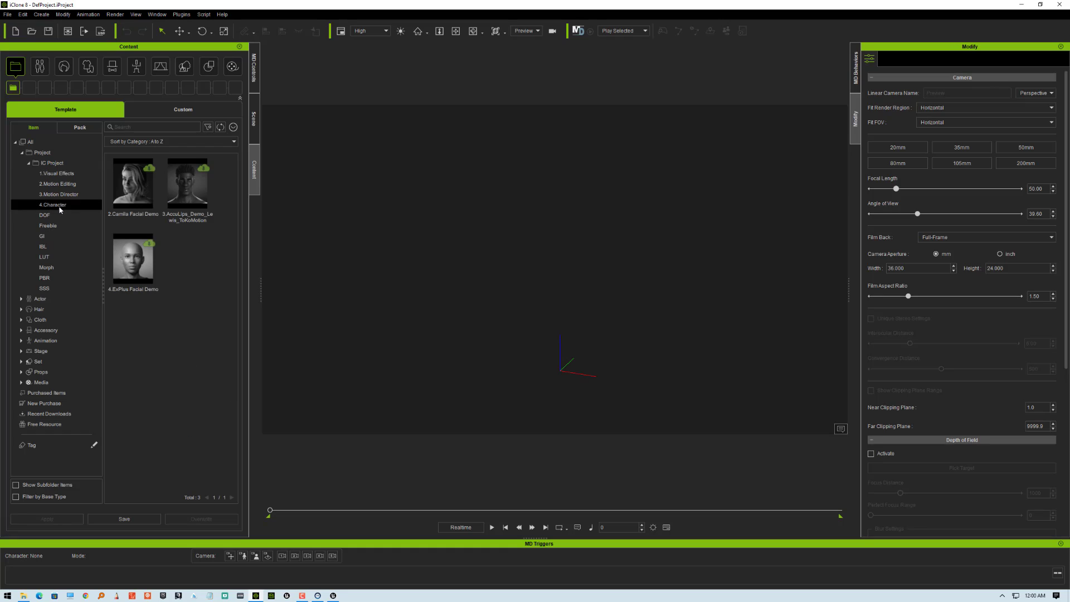
# - Load the 2.Camila Facial Demo project from the Project Part 2 pack and preview its animation
pyautogui.click(151, 168)
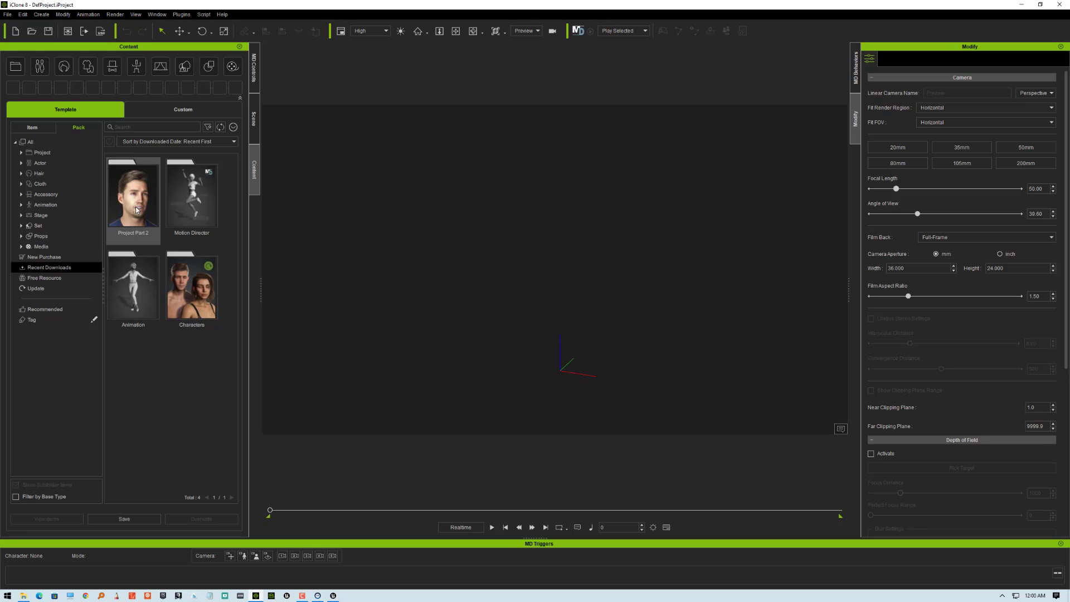
pyautogui.doubleClick(134, 195)
pyautogui.doubleClick(134, 191)
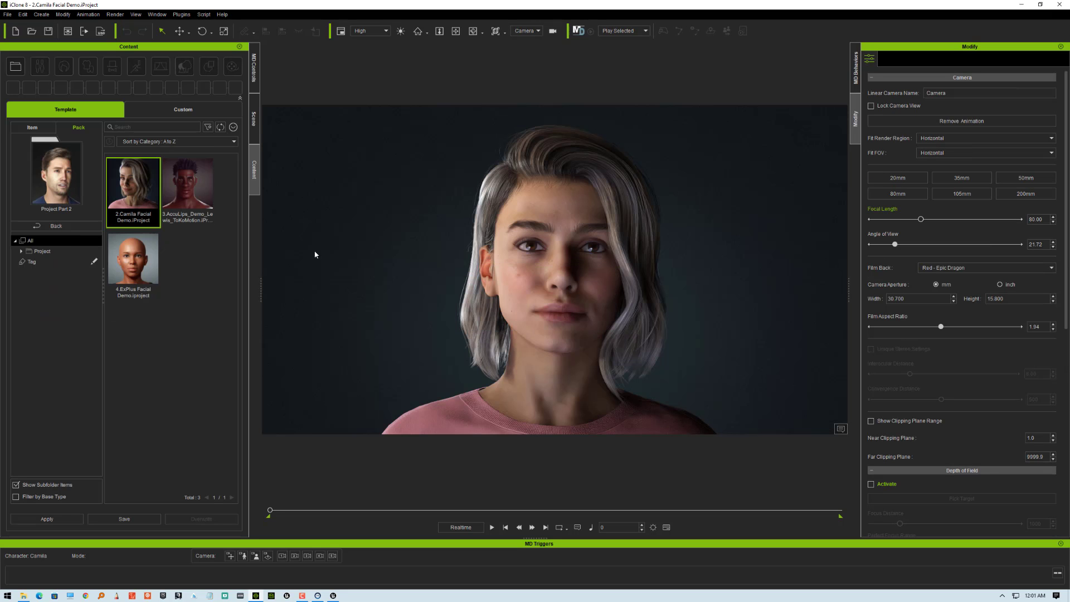
pyautogui.click(490, 527)
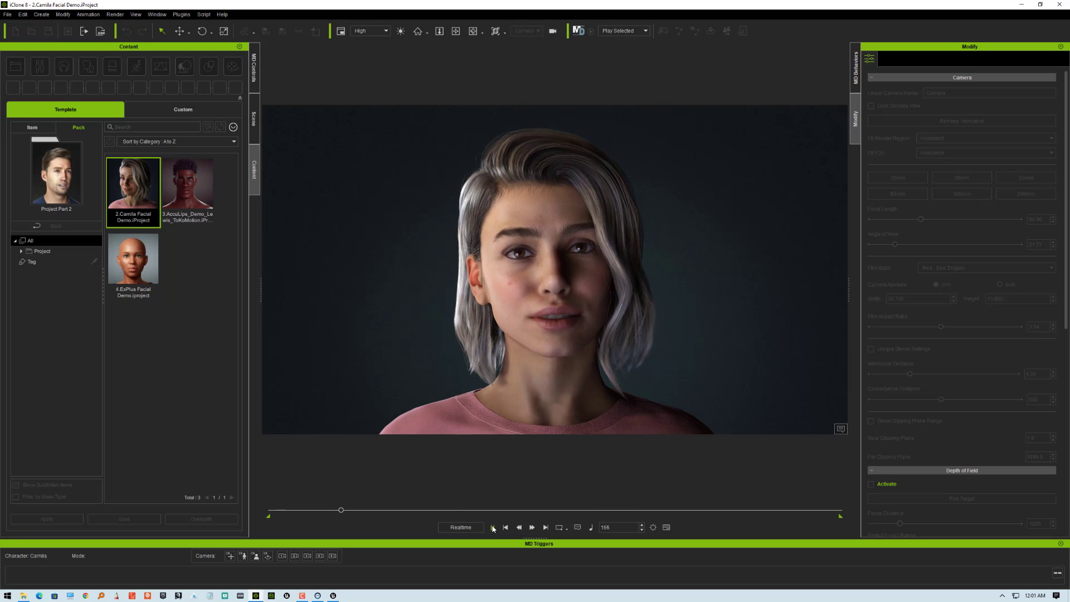
pyautogui.click(492, 528)
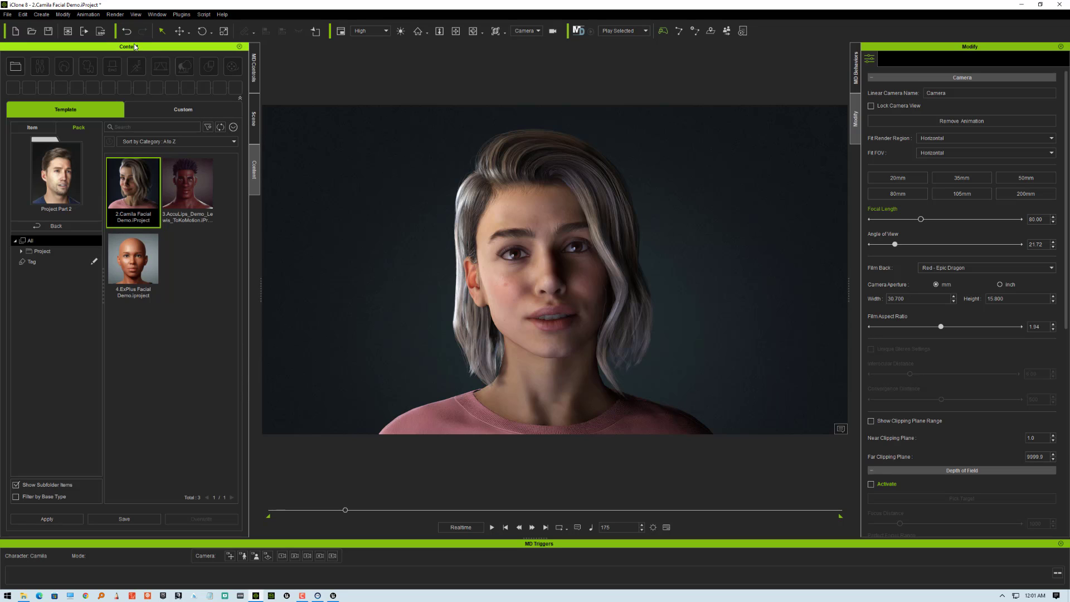
# - Open Unreal Live Link, dock its window above the content library, and show its Link list
pyautogui.click(181, 15)
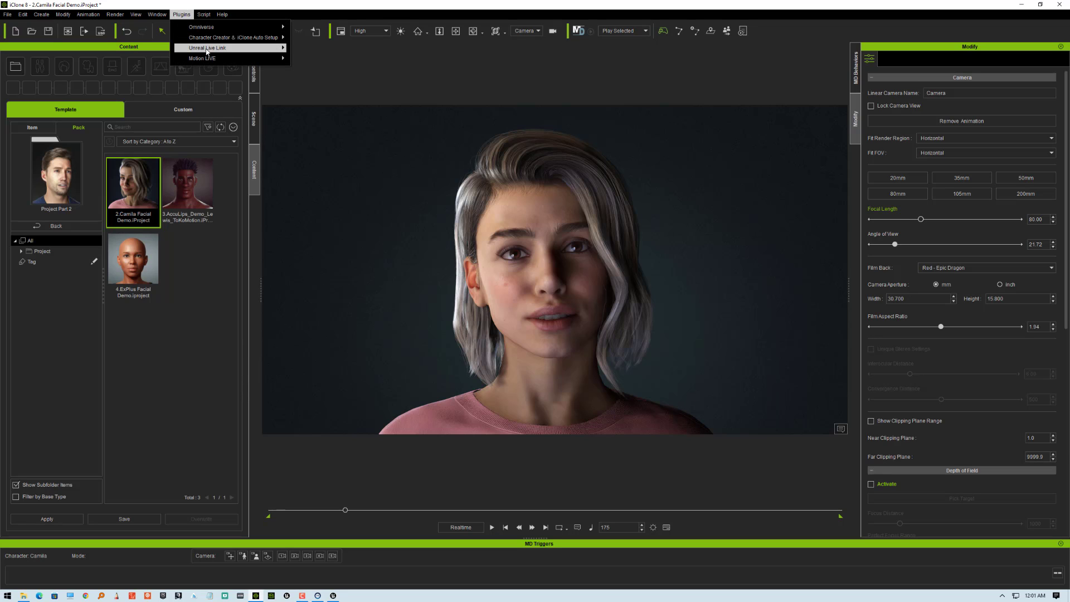
pyautogui.moveTo(208, 49)
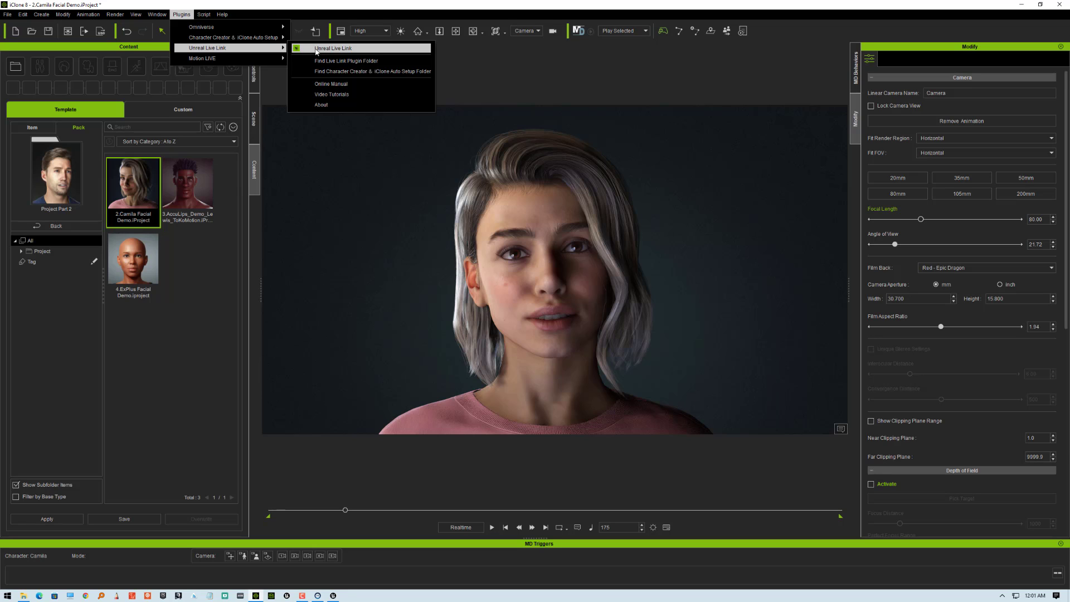
pyautogui.click(319, 49)
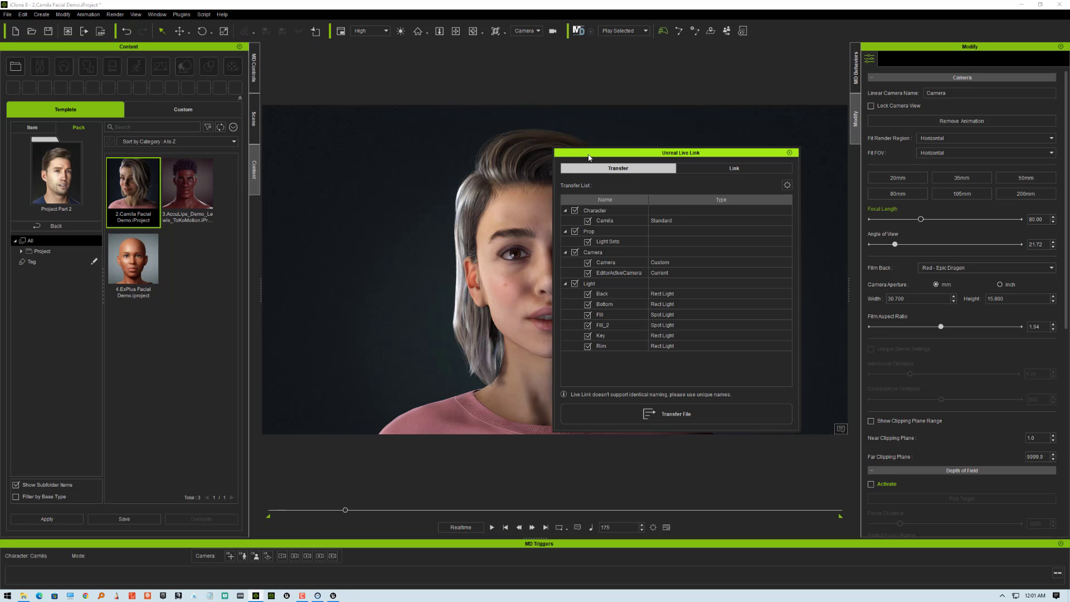
pyautogui.moveTo(574, 154); pyautogui.dragTo(46, 78)
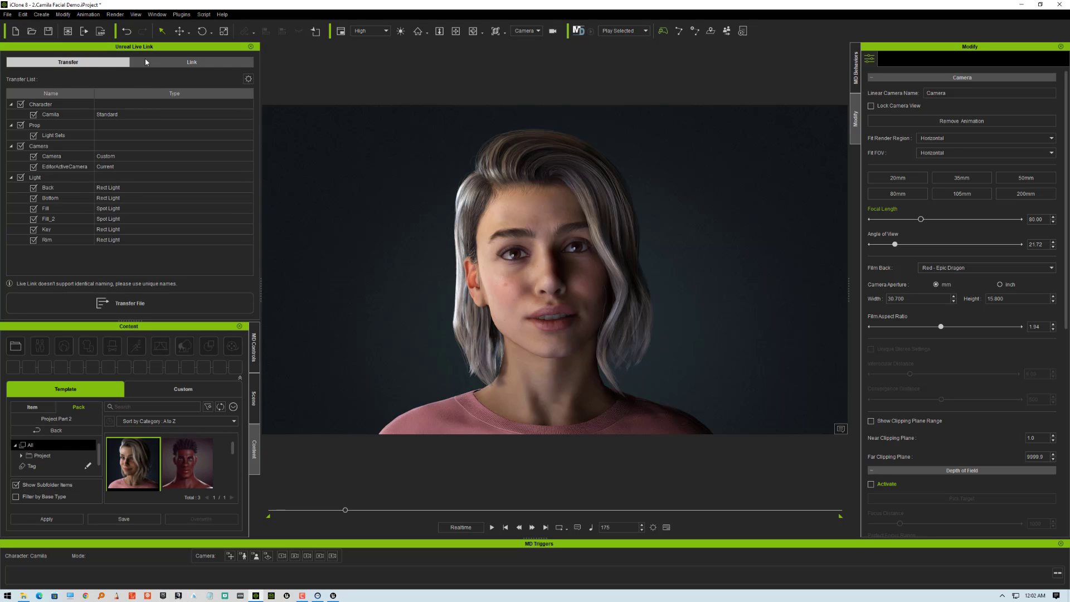
pyautogui.click(164, 62)
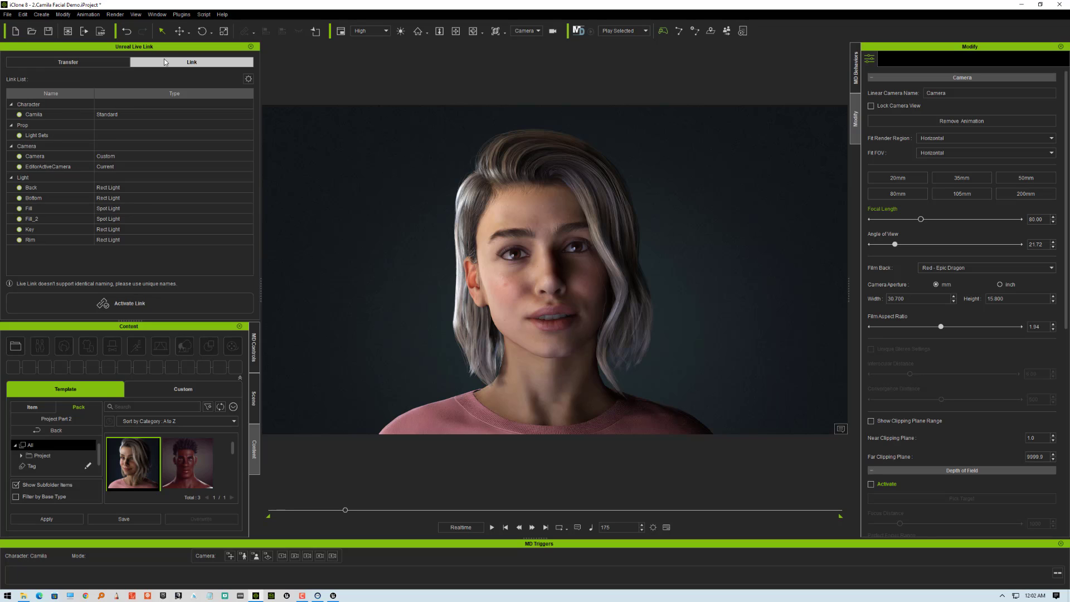
# - Limit the Transfer list to the Camila character by excluding the Prop, Camera and Light groups
pyautogui.click(105, 63)
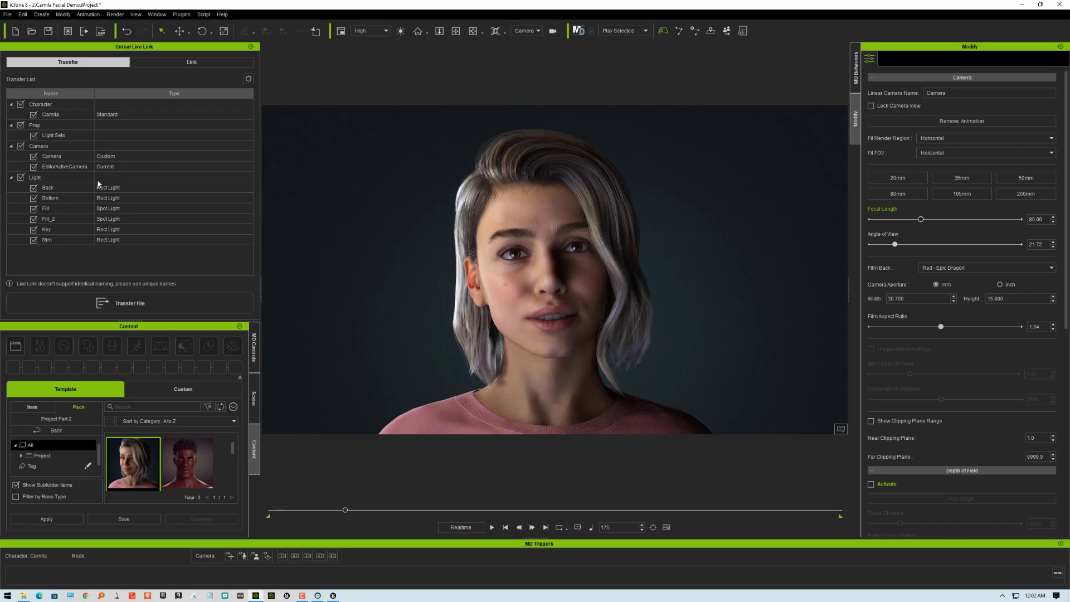
pyautogui.click(72, 115)
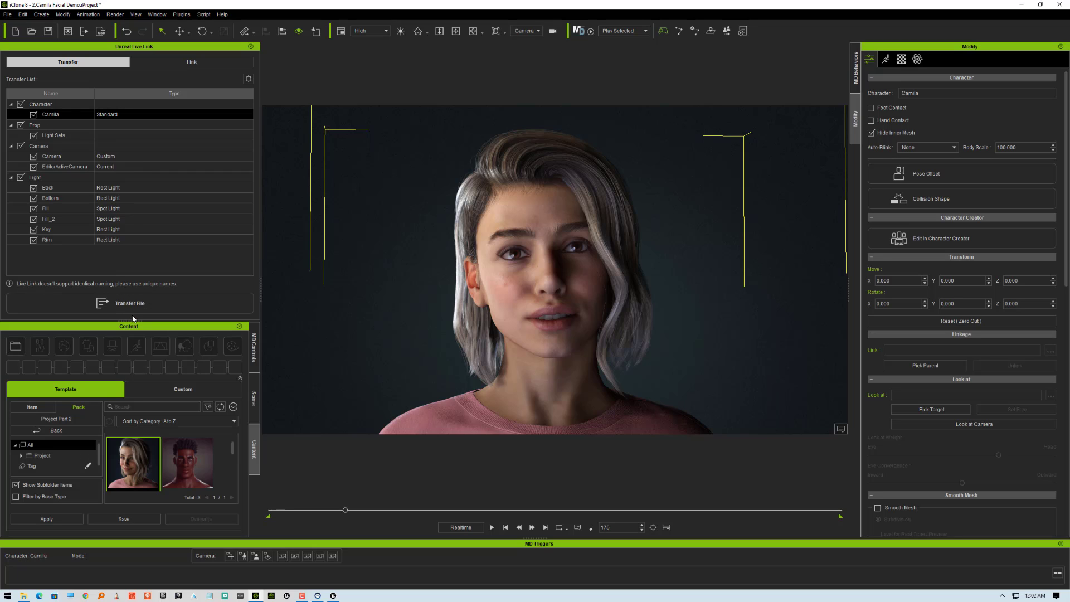
pyautogui.click(21, 146)
pyautogui.click(20, 178)
pyautogui.click(20, 125)
# - In the Link list, deactivate the Rim, Key, Fill_2, Fill, Back and Bottom lights
pyautogui.click(167, 65)
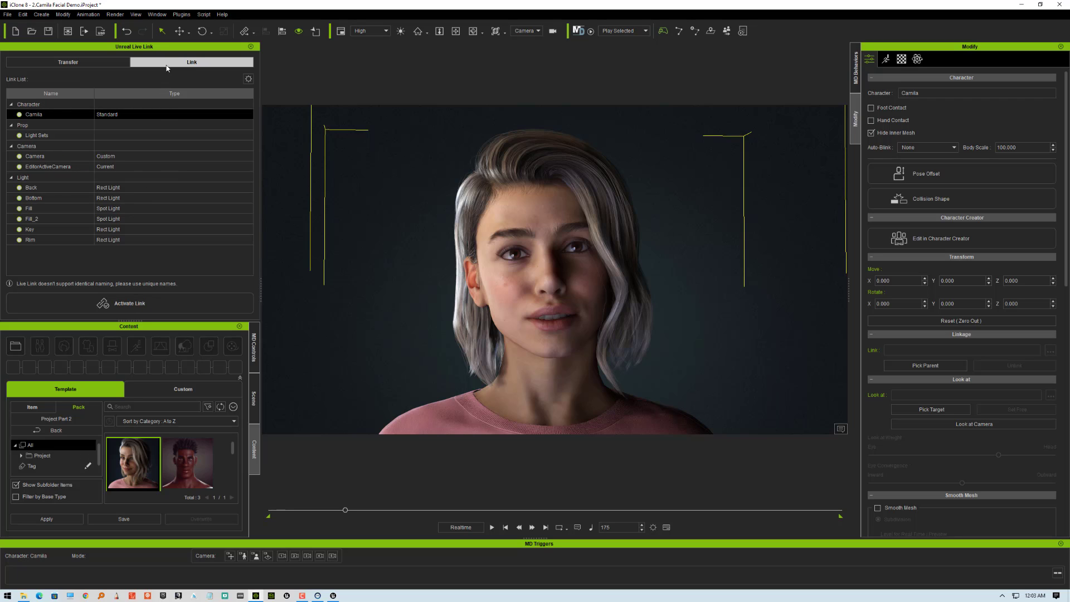
pyautogui.click(142, 305)
pyautogui.click(21, 239)
pyautogui.click(19, 230)
pyautogui.click(19, 219)
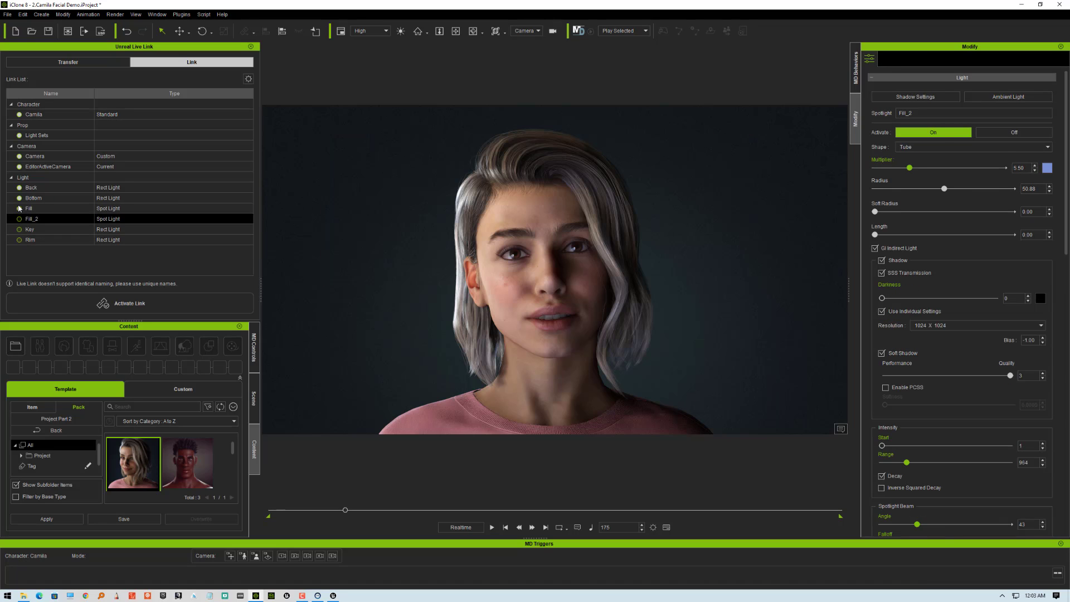
pyautogui.click(19, 208)
pyautogui.click(19, 198)
pyautogui.click(20, 187)
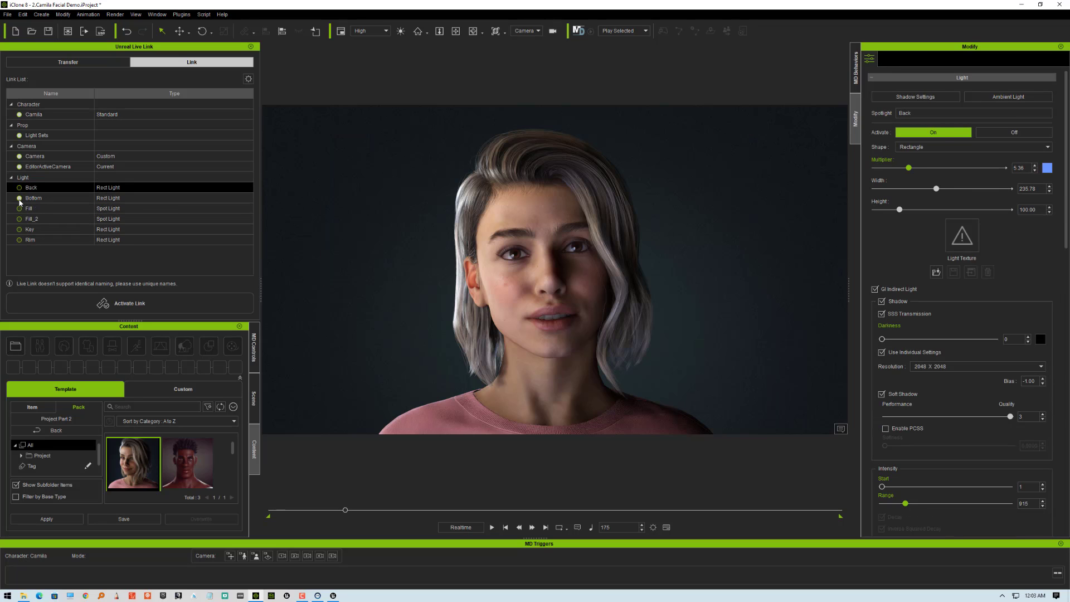
pyautogui.click(20, 198)
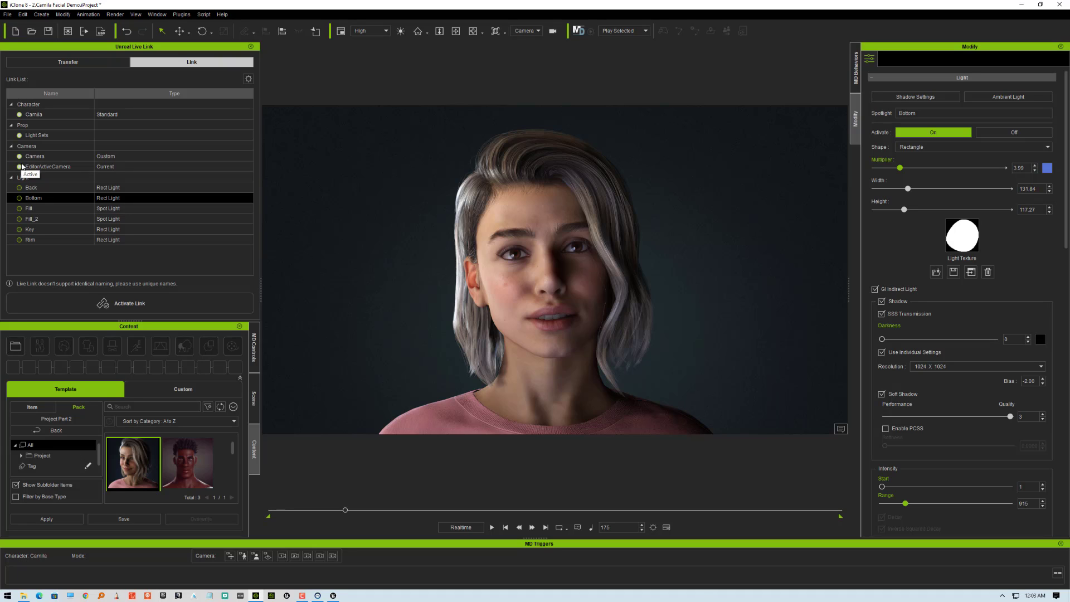
# - Deactivate EditorActiveCamera, Camera and Light Sets in the Link list, and activate the link for Camila only
pyautogui.click(20, 167)
pyautogui.click(20, 156)
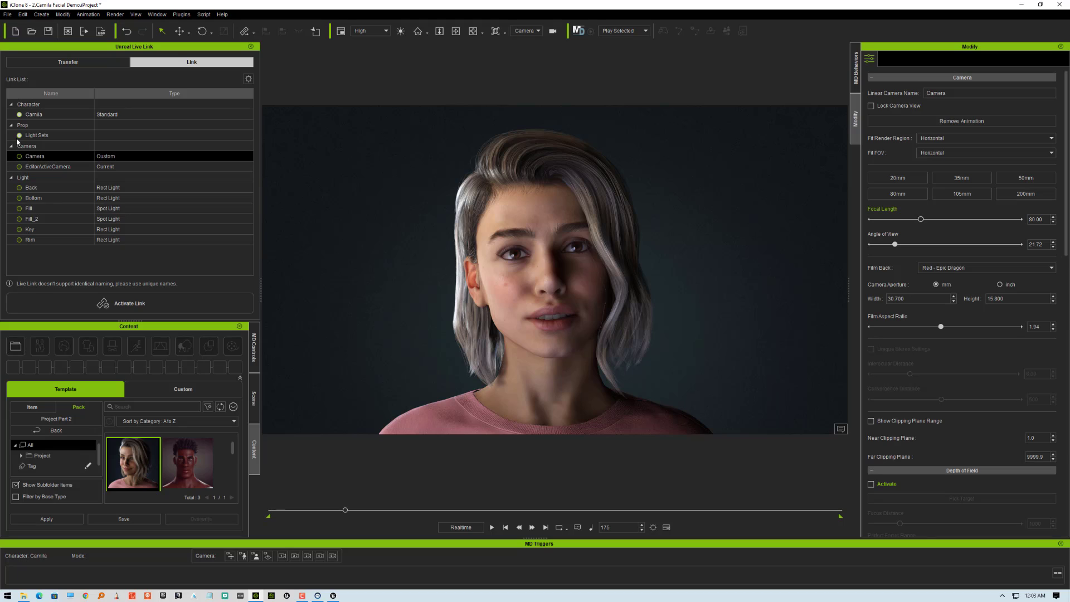
pyautogui.click(19, 136)
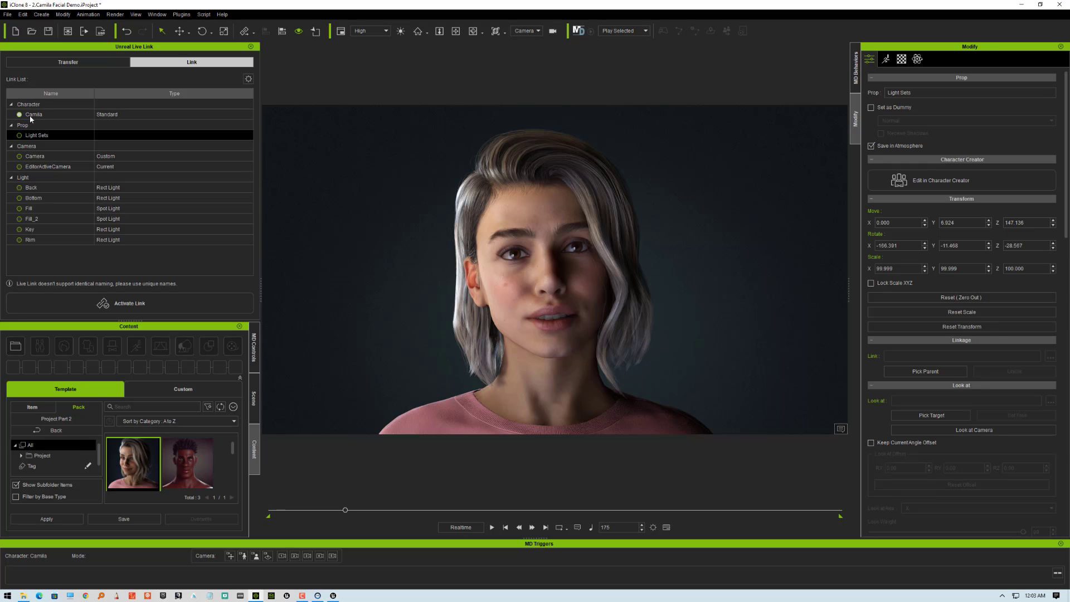
pyautogui.click(123, 303)
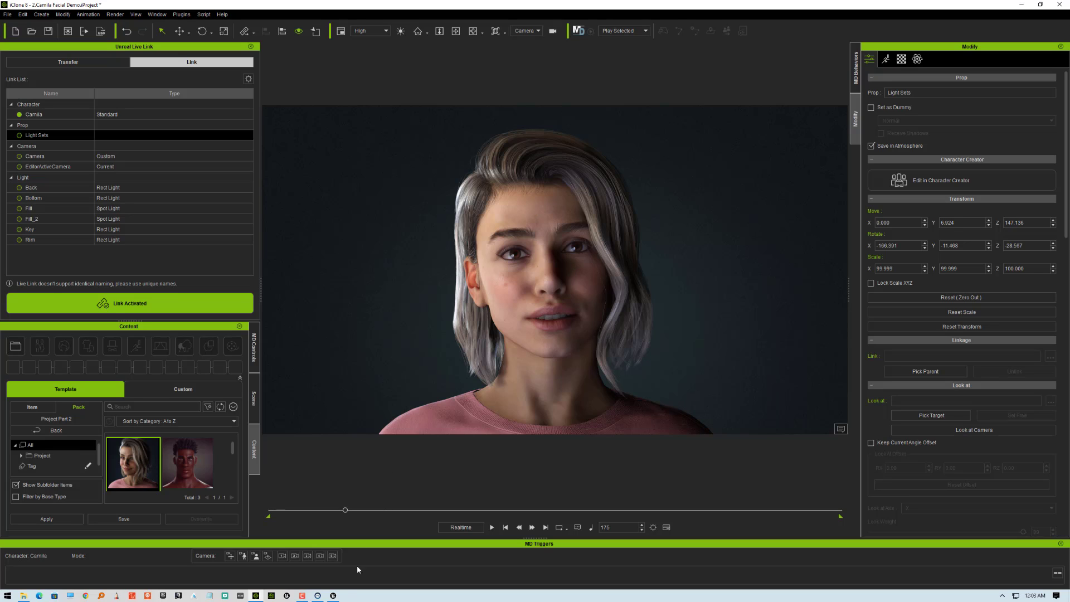
# - Switch to the iCloneTest project in Unreal Engine, show the Live Link panel, and check where Live Link is enabled under Virtual Production
pyautogui.click(333, 596)
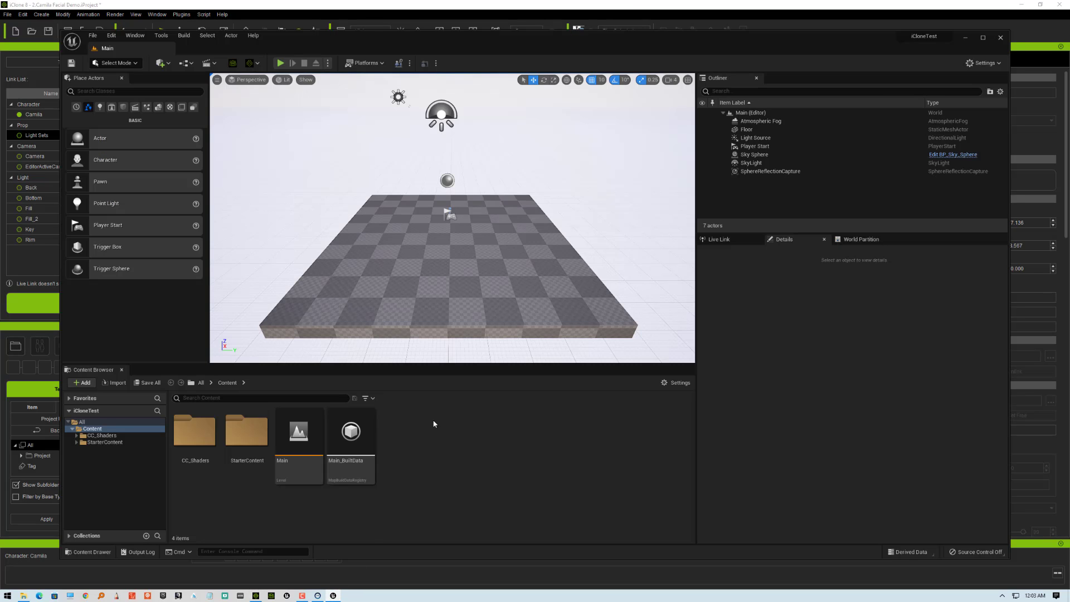
pyautogui.click(721, 240)
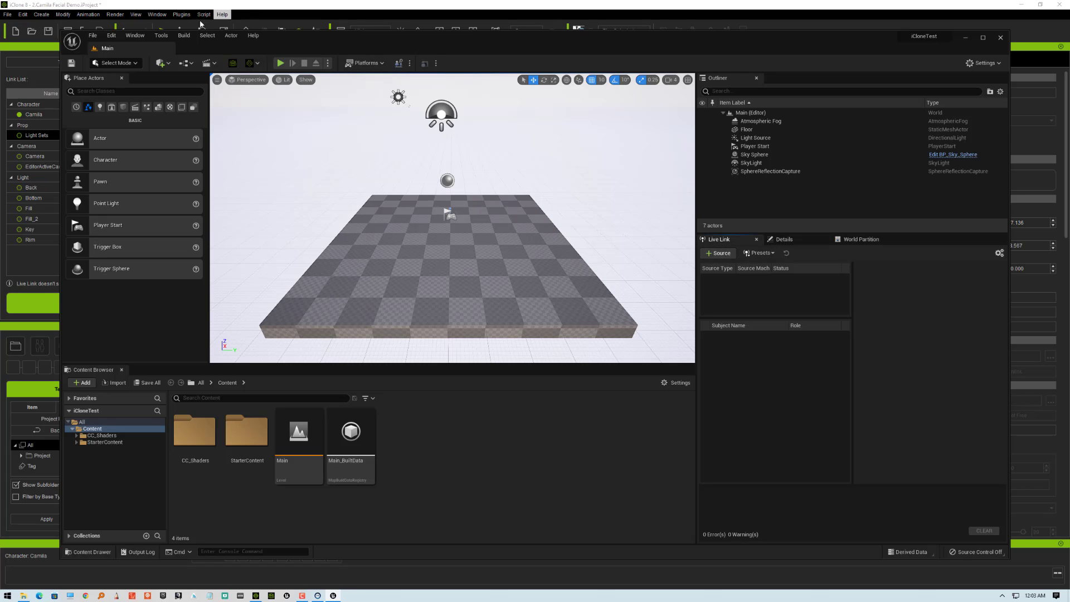
pyautogui.click(137, 35)
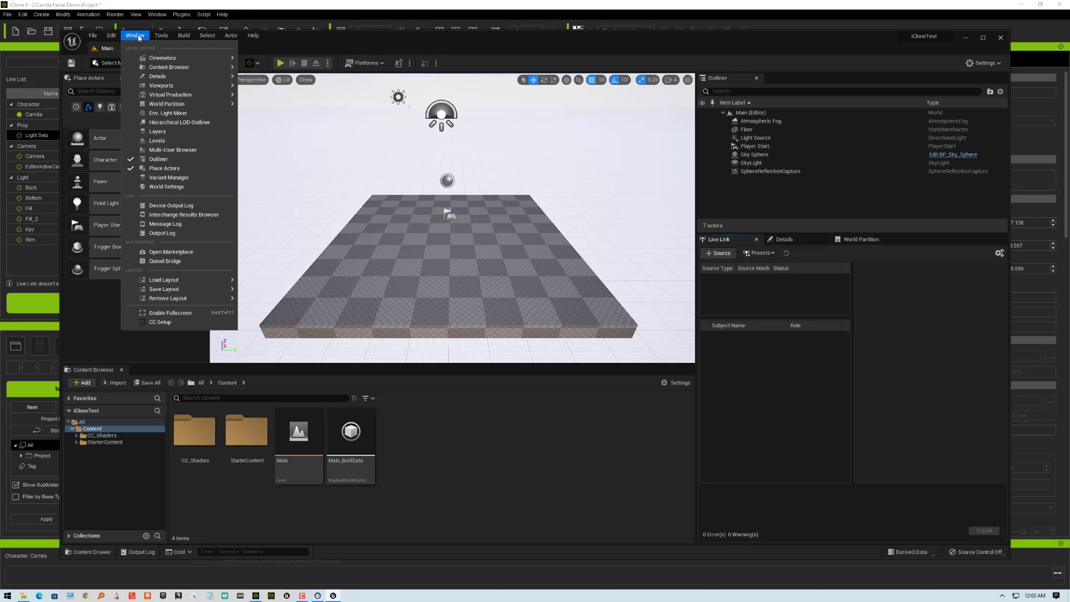
pyautogui.moveTo(175, 98)
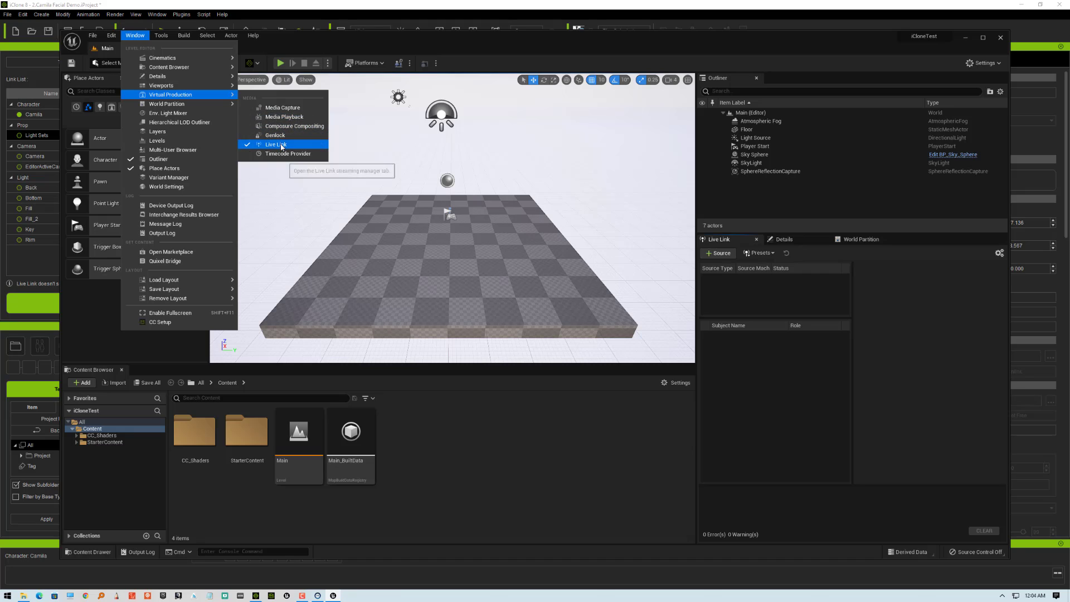
pyautogui.click(737, 244)
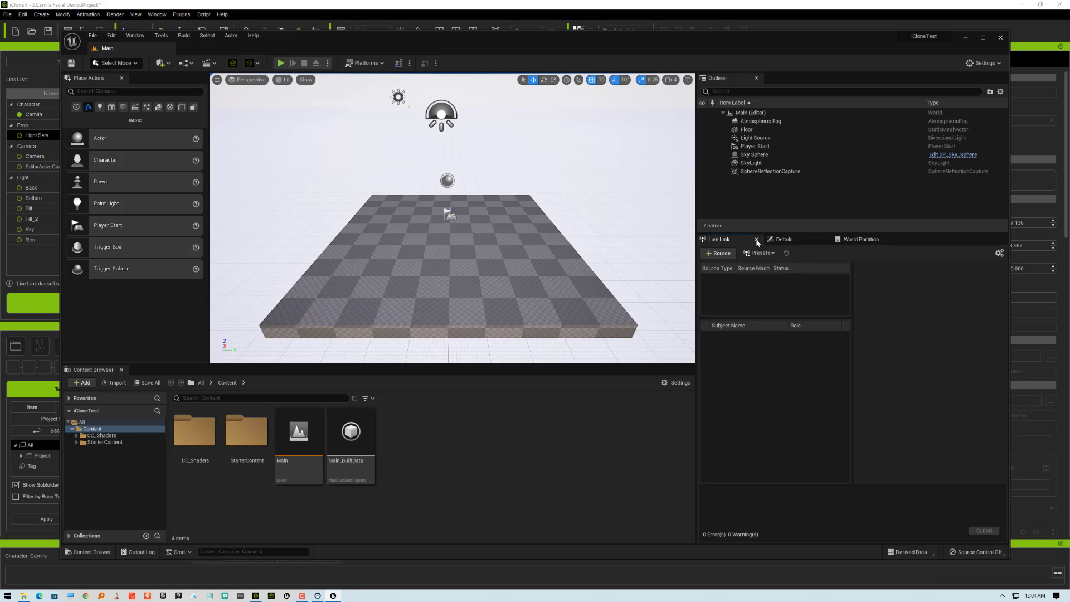
# - Add an iClone LiveLink source on port 54321
pyautogui.click(722, 255)
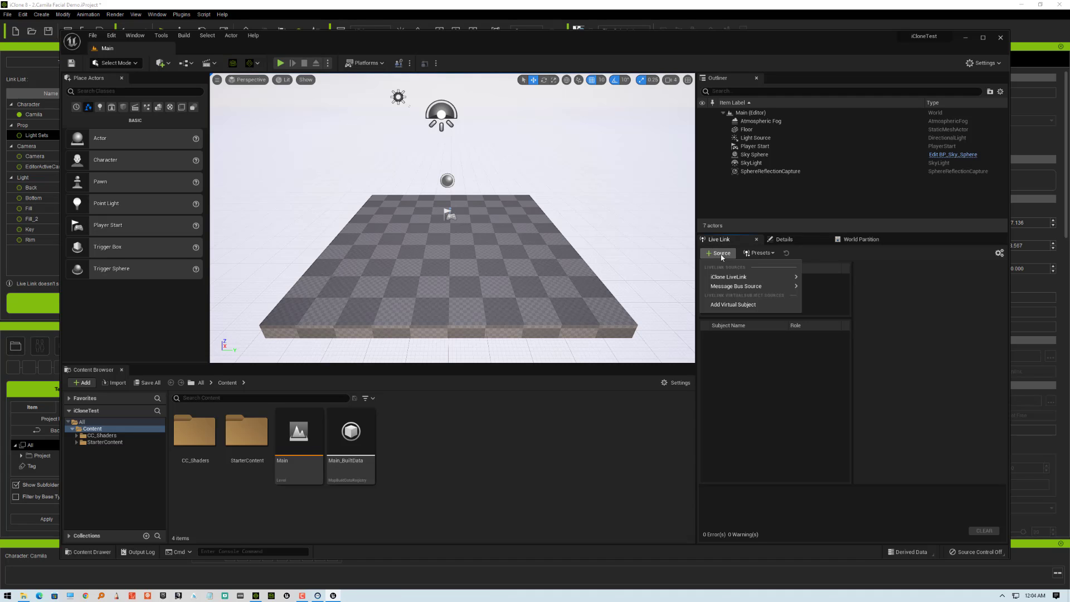
pyautogui.moveTo(733, 279)
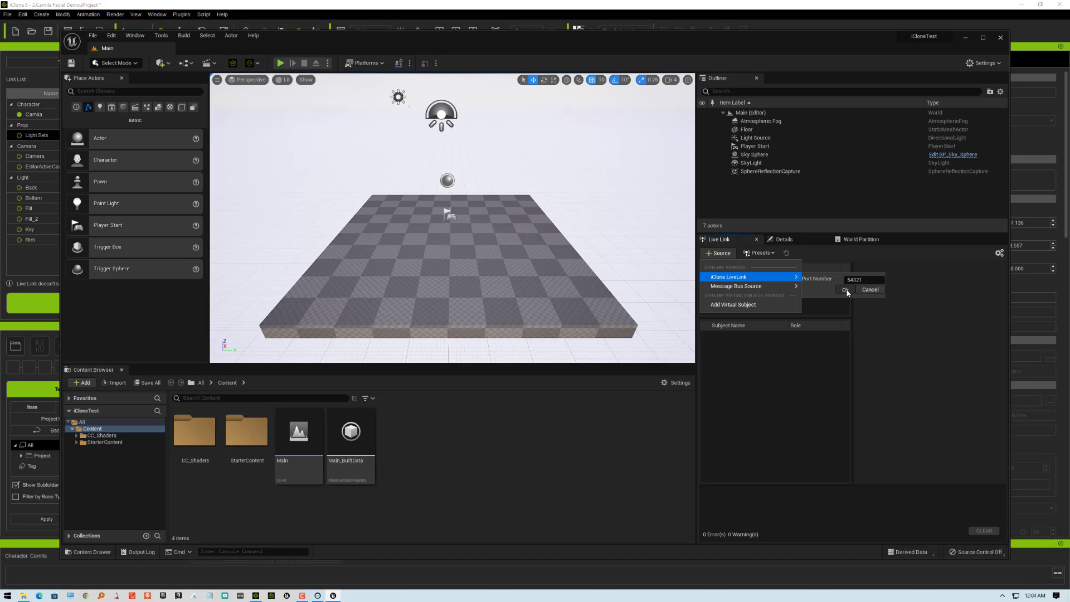
pyautogui.click(844, 289)
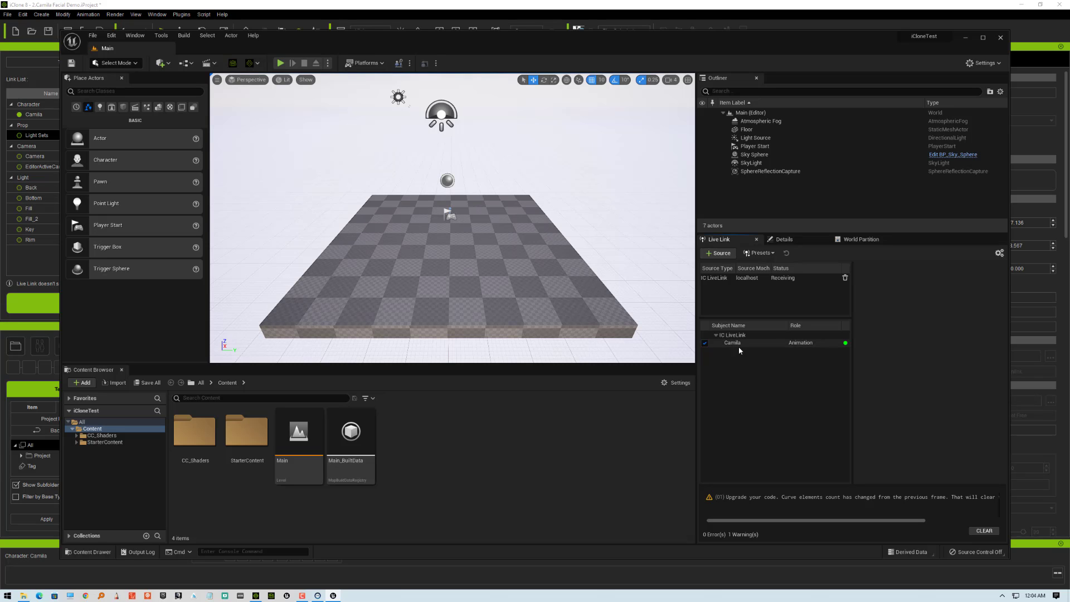
# - Switch to iClone 8, activate linking for Camera, and check the IC LiveLink subjects in Unreal Engine
pyautogui.moveTo(642, 44); pyautogui.dragTo(738, 289)
pyautogui.click(523, 108)
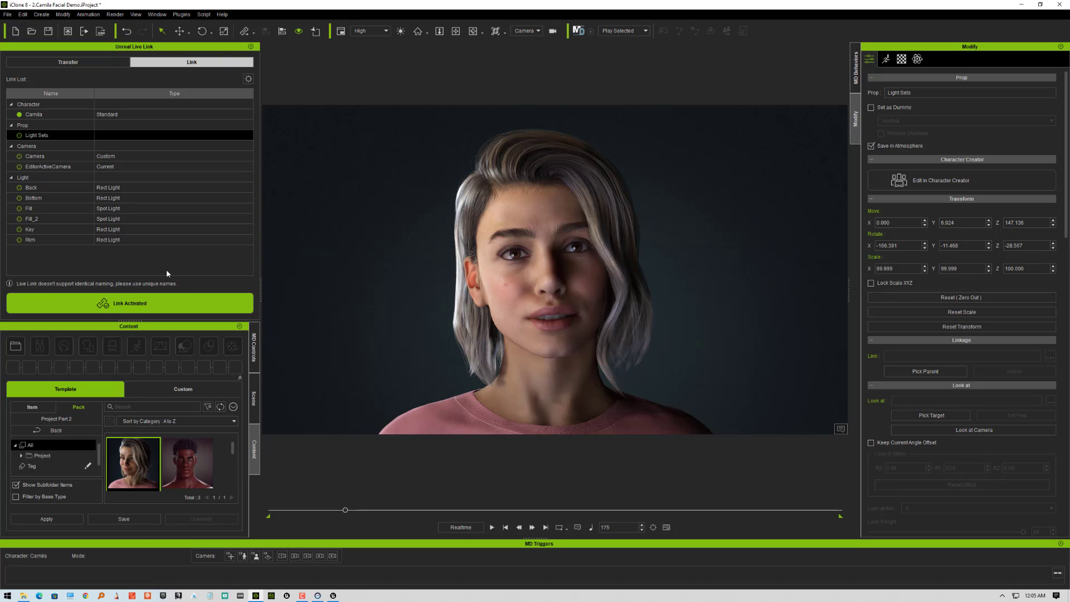
pyautogui.click(19, 158)
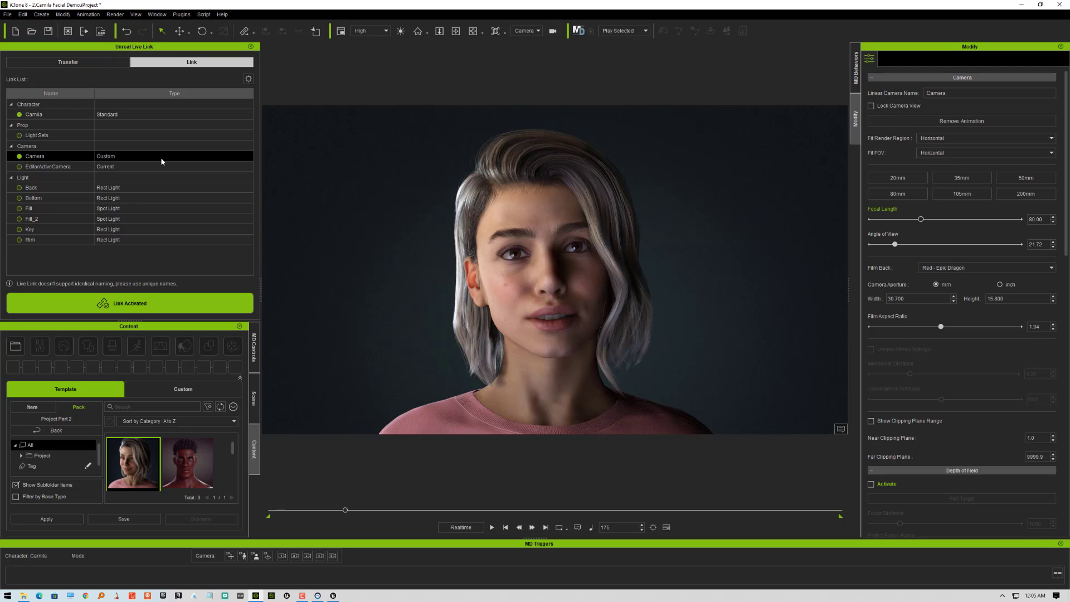
pyautogui.click(332, 595)
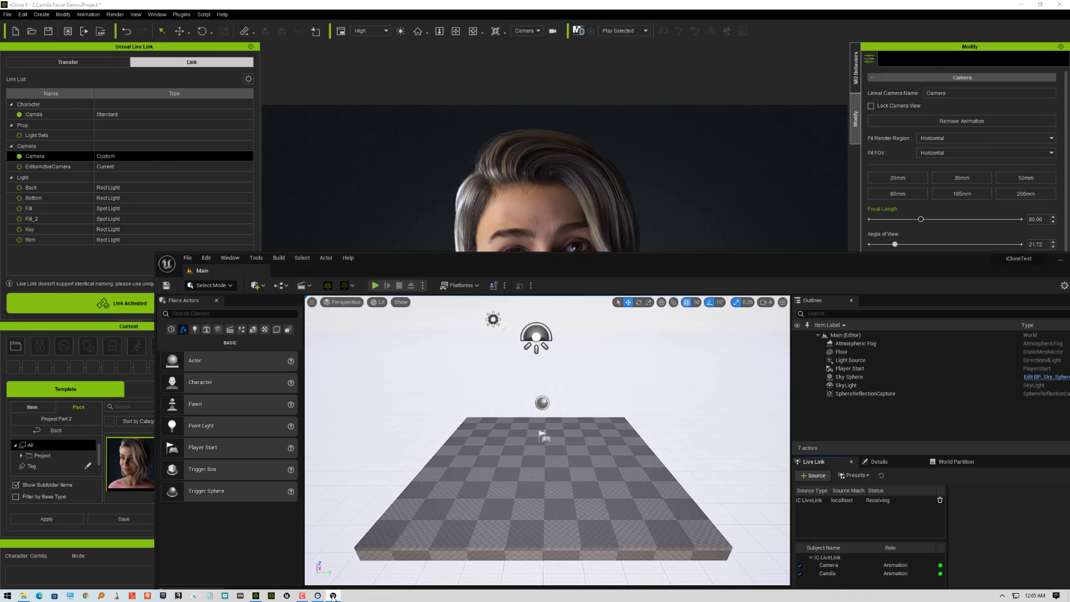
pyautogui.moveTo(817, 261); pyautogui.dragTo(647, 47)
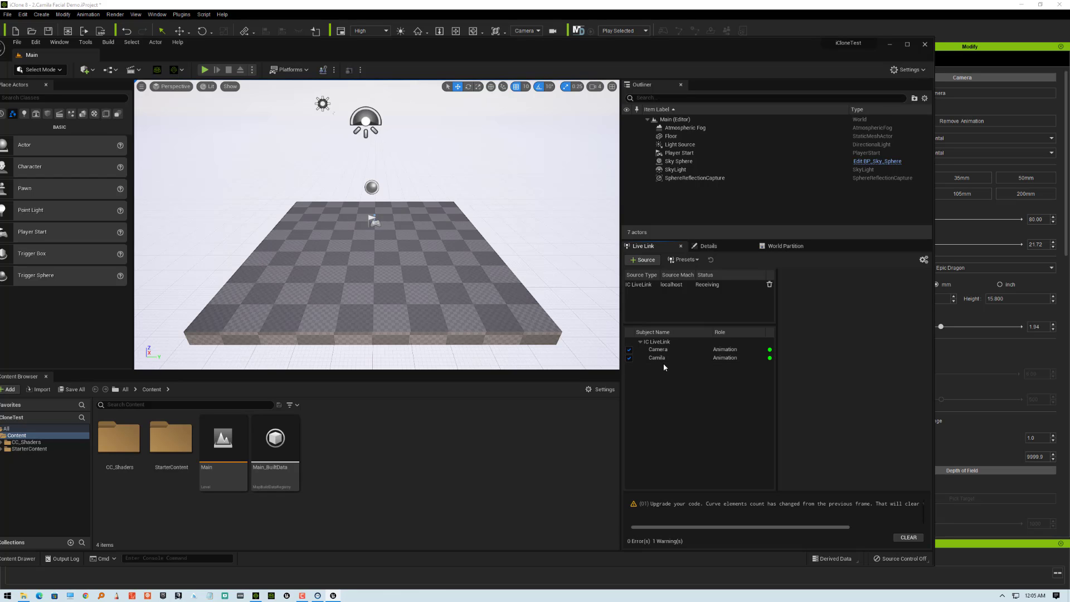
pyautogui.moveTo(788, 48); pyautogui.dragTo(942, 219)
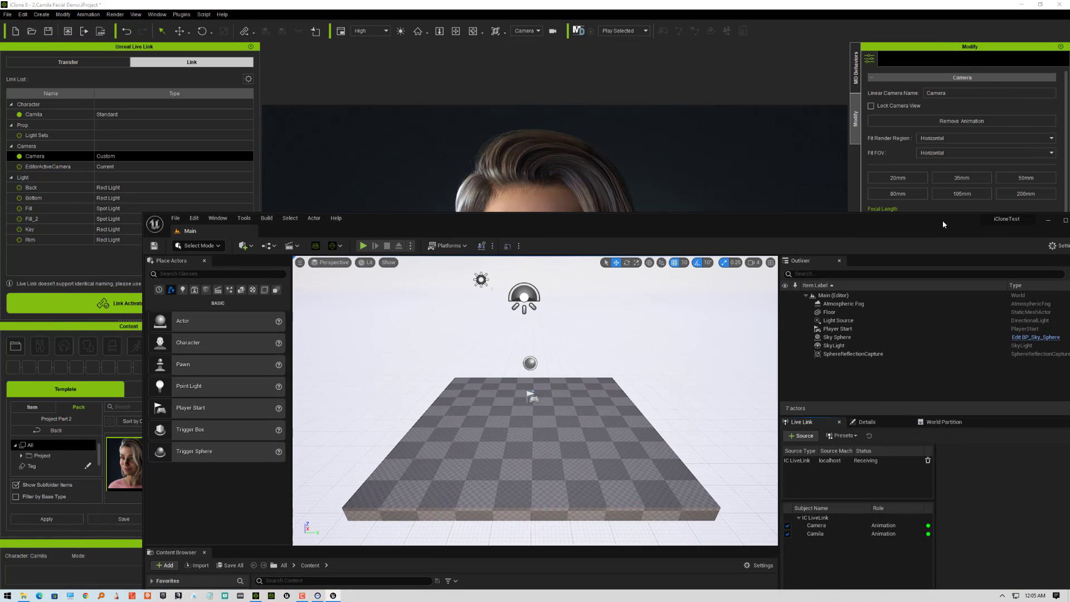
# - Return to iClone 8, add Camera and EditorActiveCamera to the Transfer list, and transfer them with Camila to Unreal
pyautogui.click(428, 19)
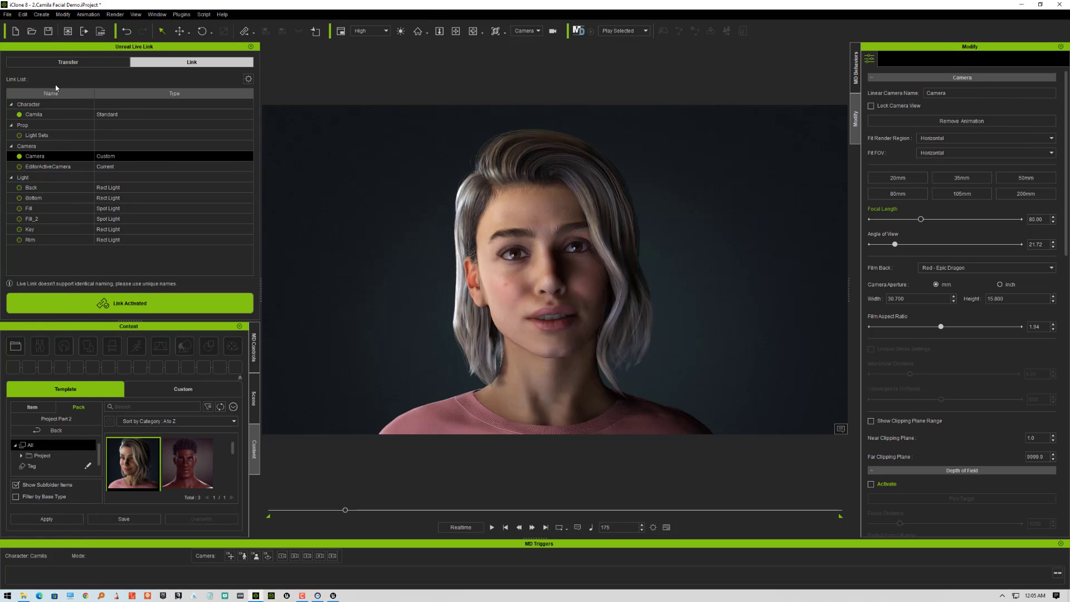
pyautogui.click(67, 62)
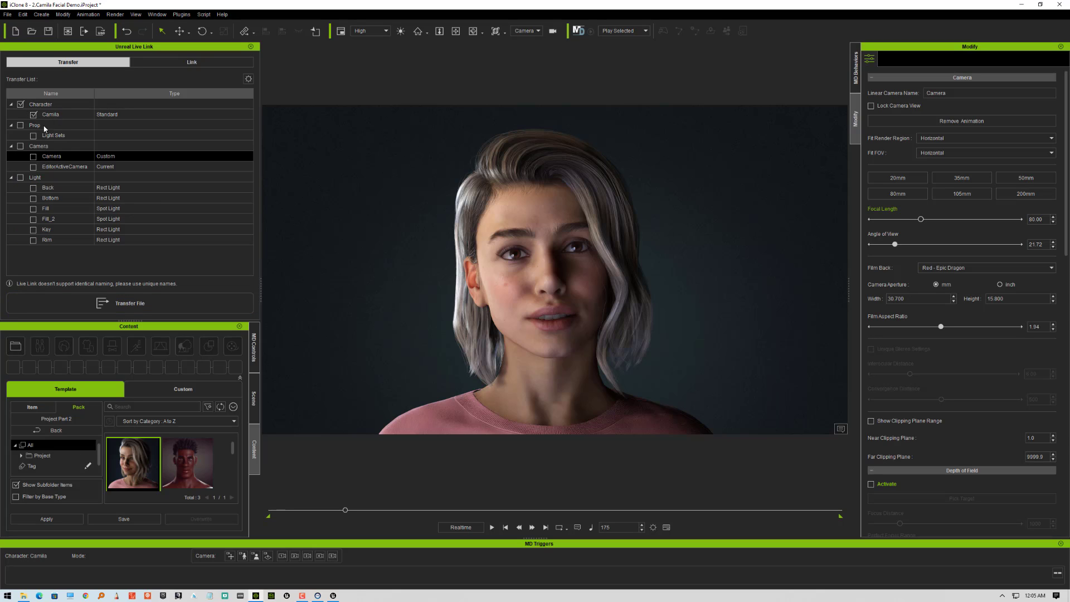
pyautogui.click(34, 157)
pyautogui.click(34, 167)
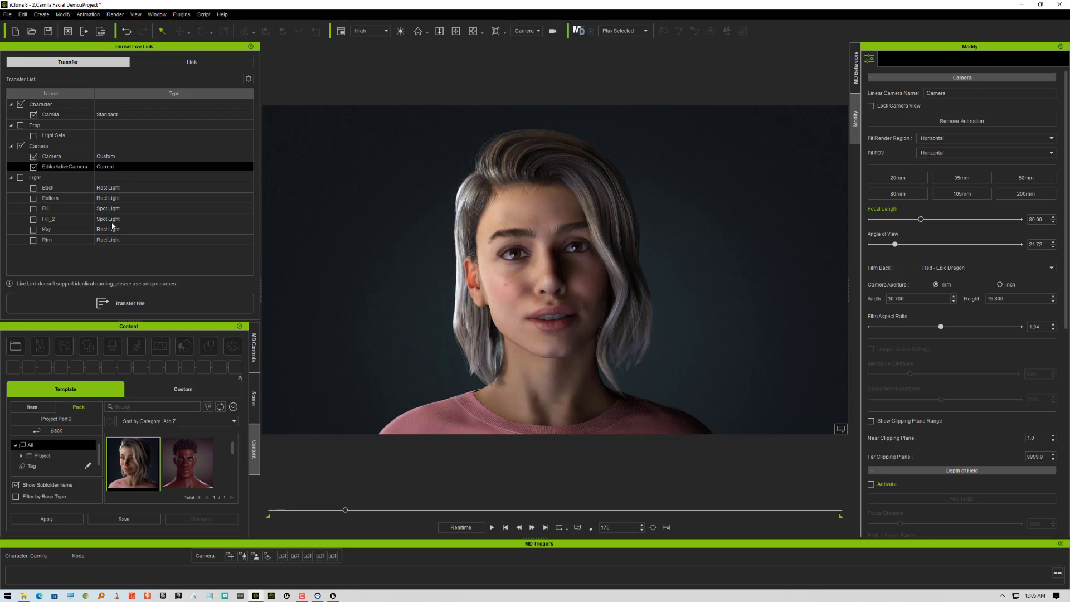
pyautogui.click(132, 303)
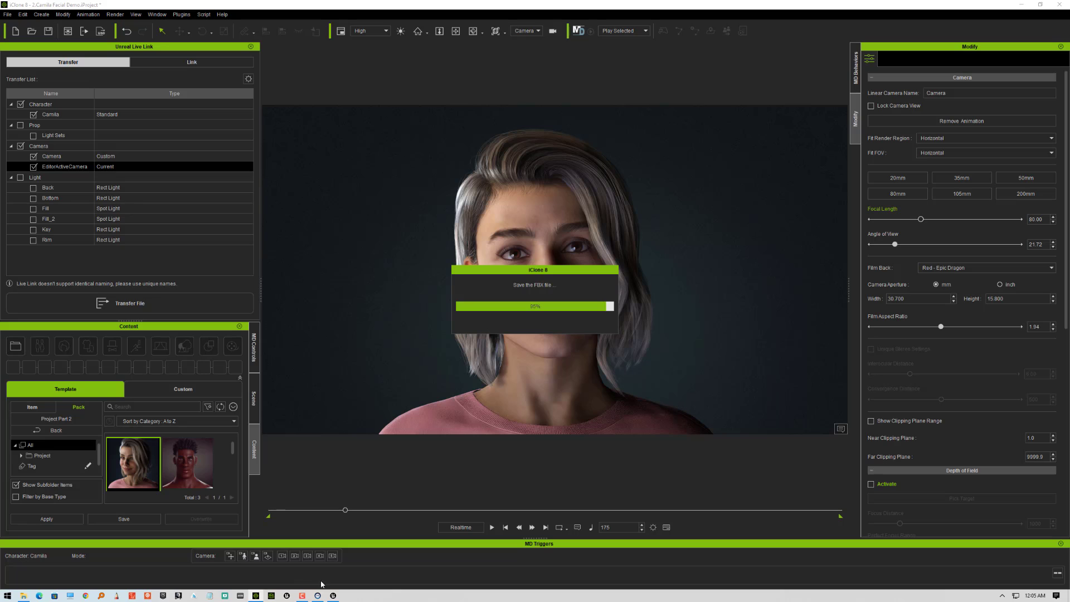
# - Bring Unreal Engine forward and rearrange its editor window and the import console window
pyautogui.click(334, 596)
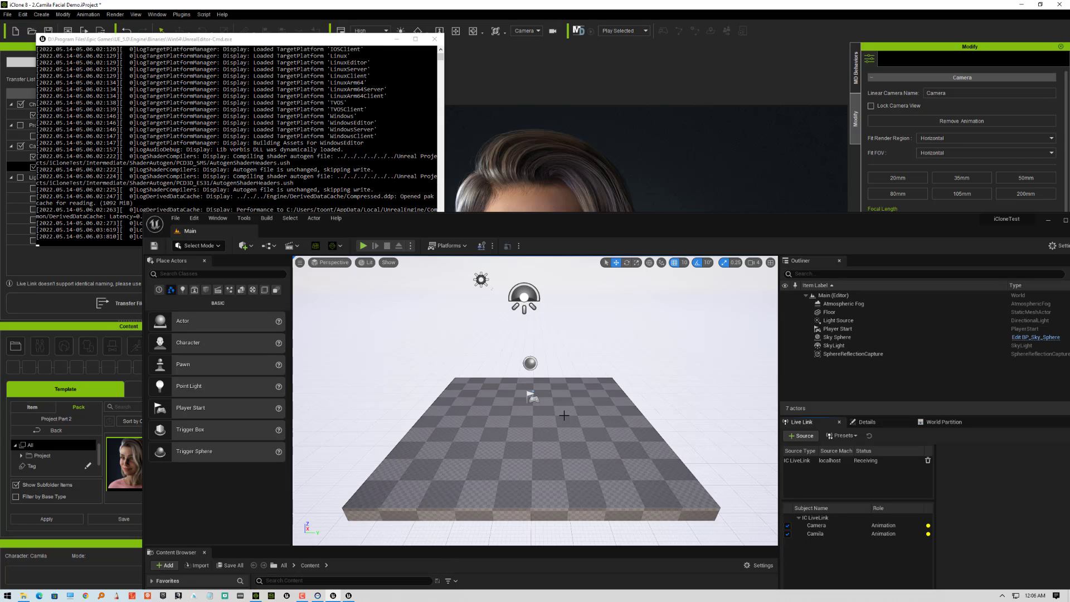
pyautogui.moveTo(379, 39); pyautogui.dragTo(350, 31)
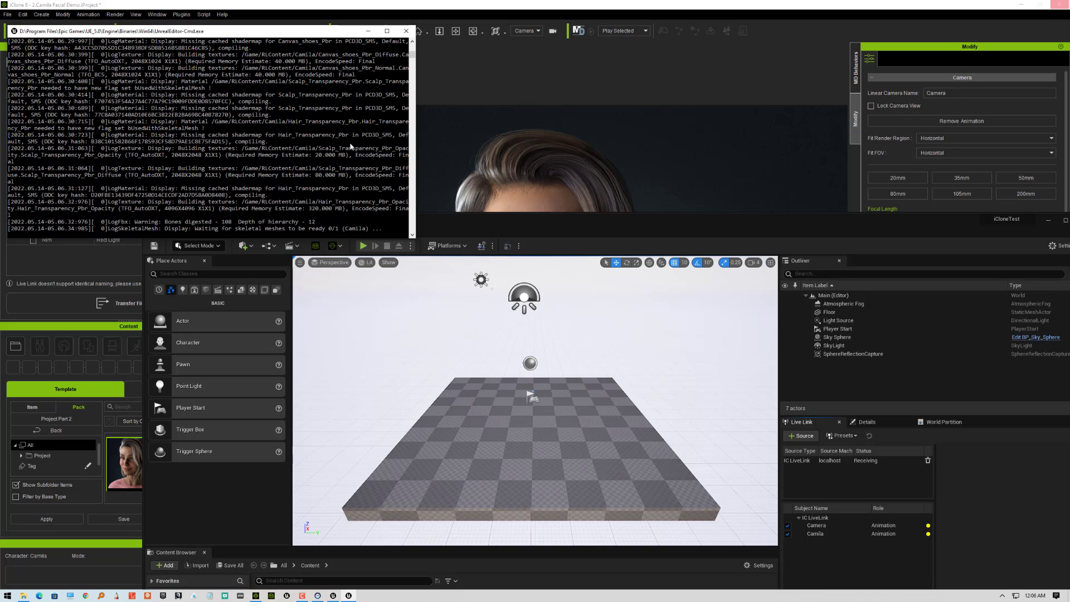
pyautogui.moveTo(575, 218); pyautogui.dragTo(520, 83)
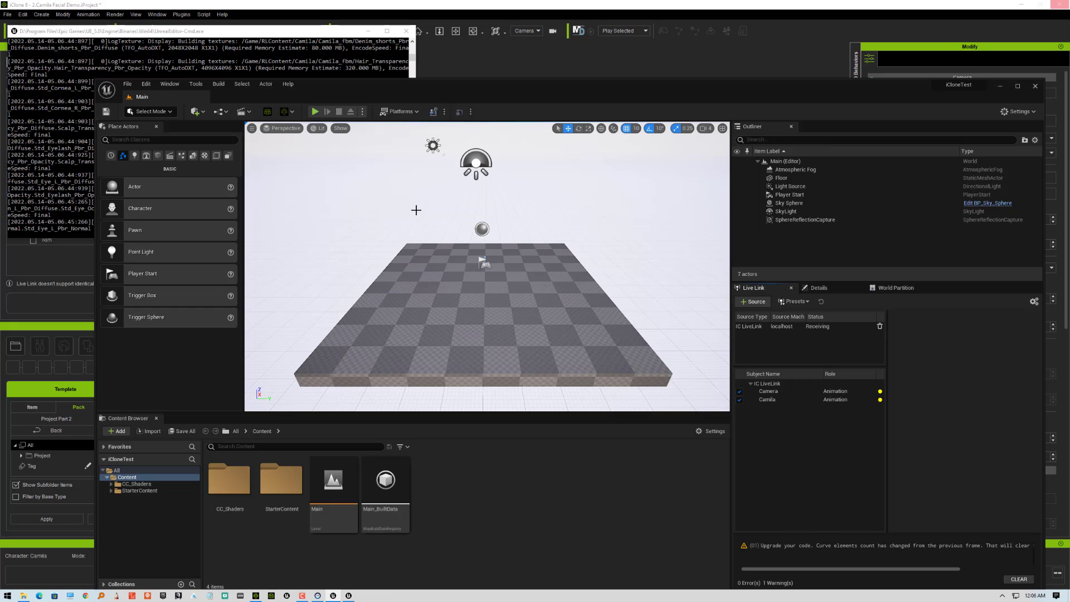
# - Create a Live Link Origin in the level and raise it slightly above the floor
pyautogui.click(294, 112)
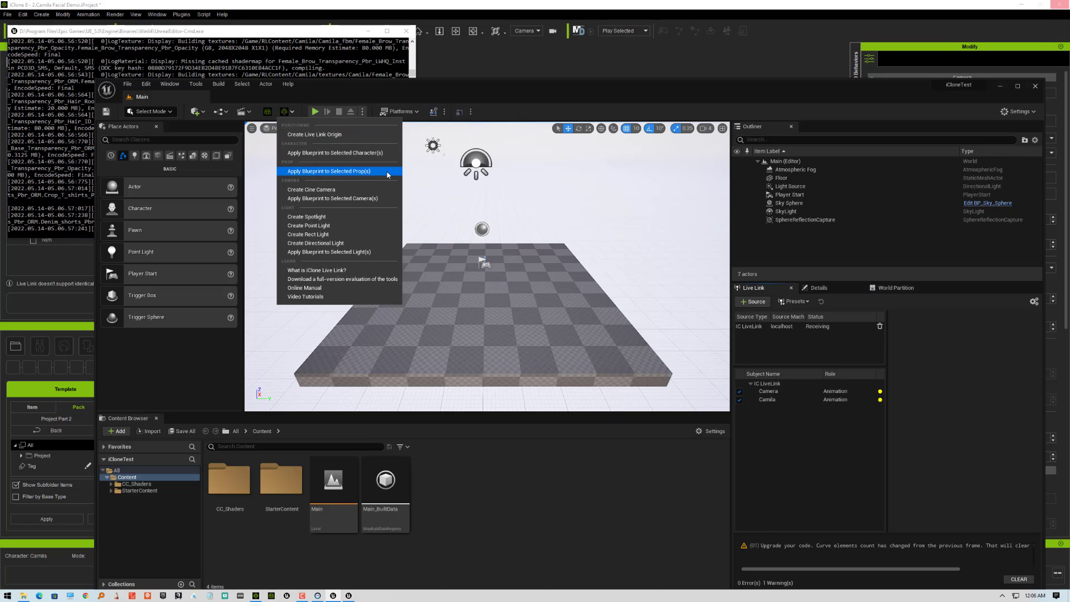
pyautogui.click(338, 135)
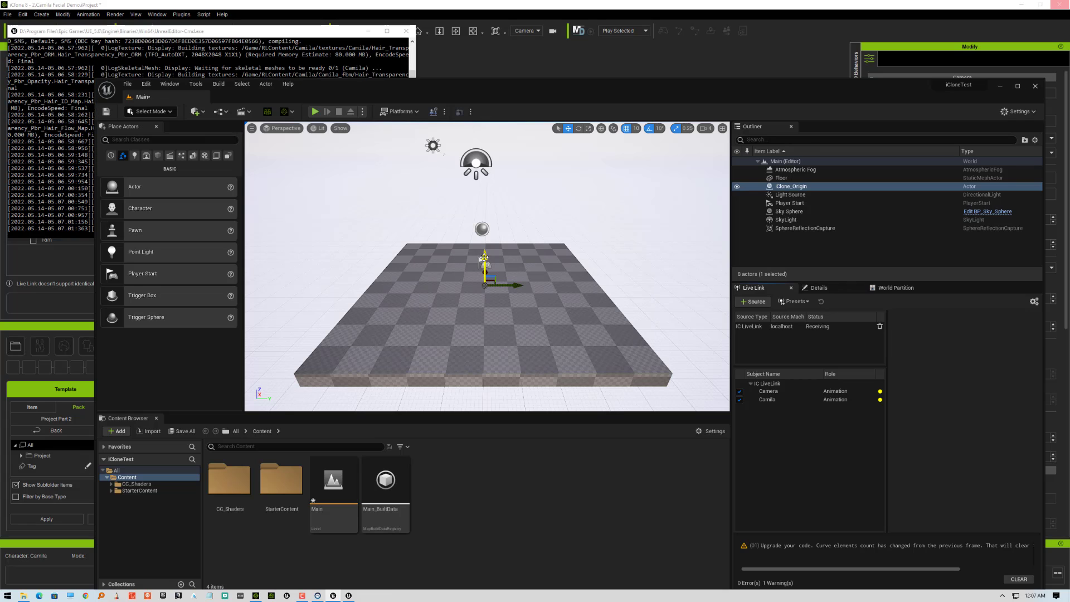
pyautogui.moveTo(484, 256)
pyautogui.mouseDown()
pyautogui.moveTo(483, 241)
pyautogui.moveTo(483, 253)
pyautogui.mouseUp()
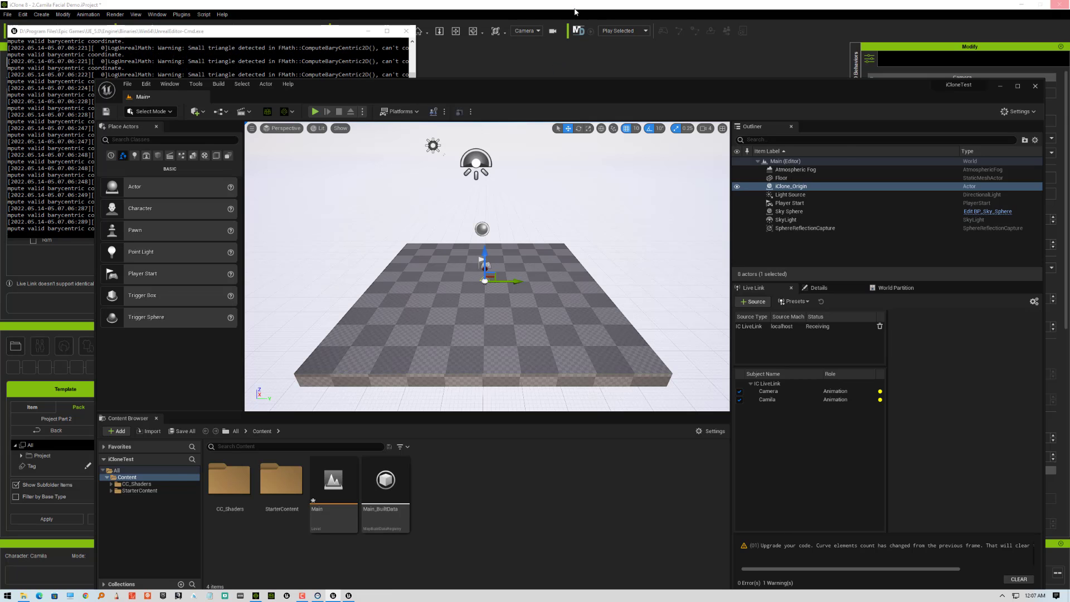
# - Check the transfer progress in iClone 8 and the import console, and return to the Unreal editor
pyautogui.click(575, 9)
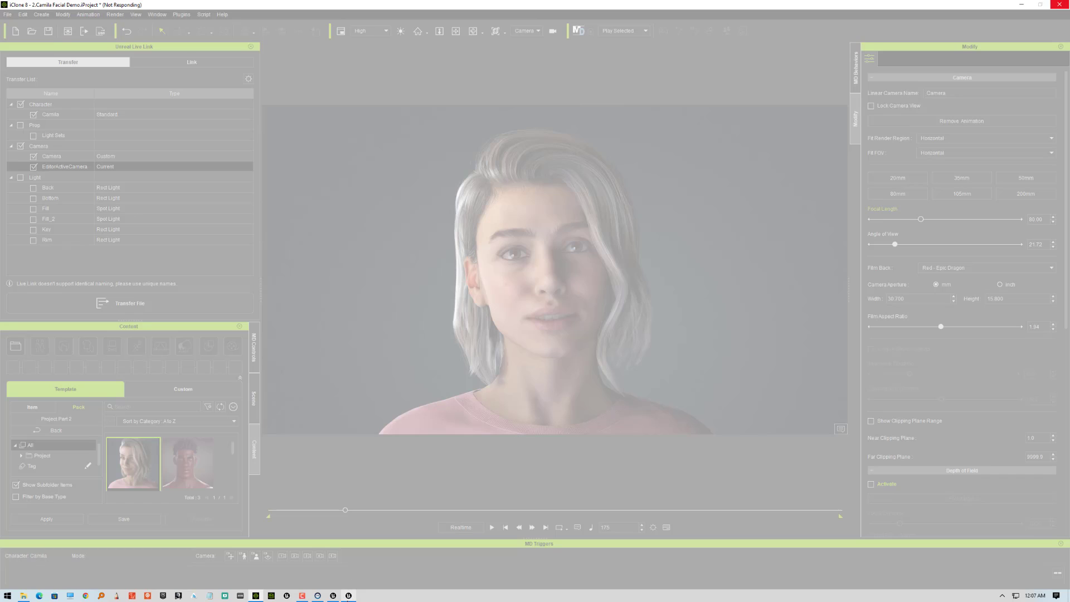
pyautogui.moveTo(349, 588)
pyautogui.click(348, 595)
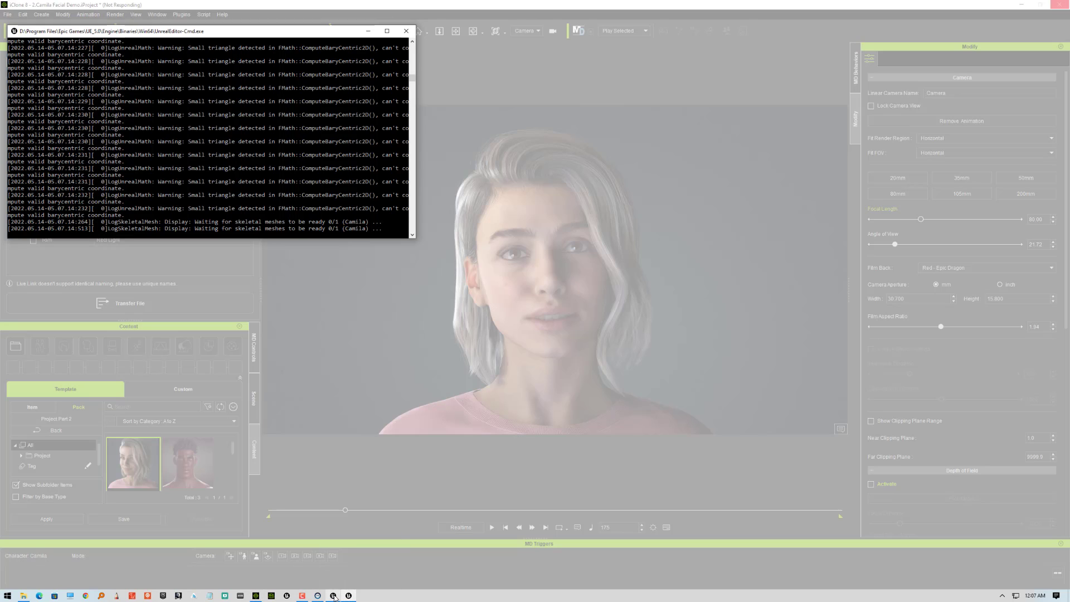
pyautogui.click(333, 595)
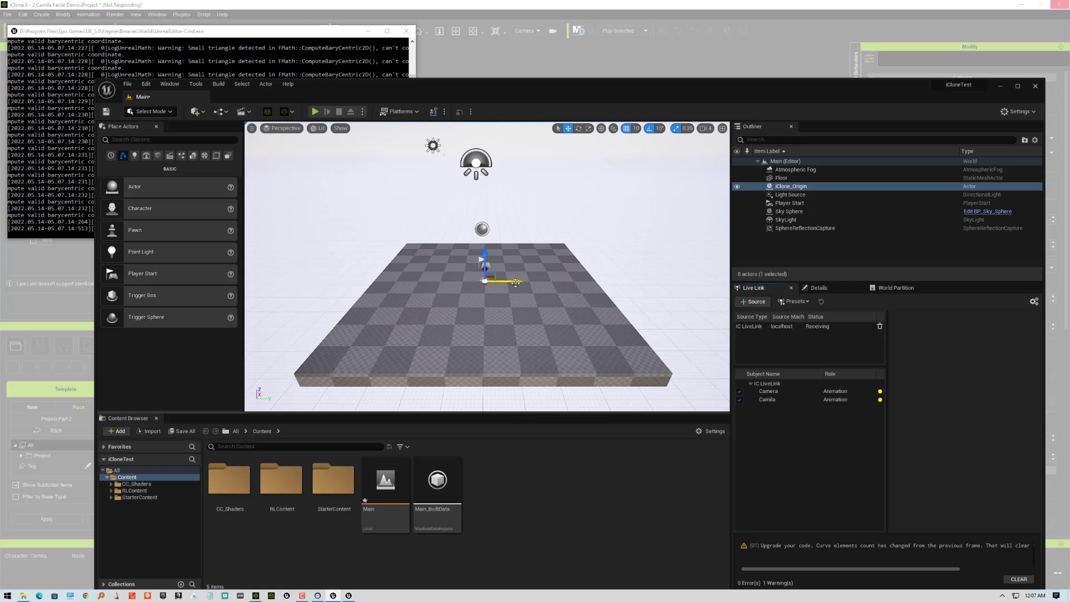
# - Move iClone_Origin along its Y axis to the side edge of the floor and select the Floor
pyautogui.moveTo(515, 282); pyautogui.dragTo(427, 298)
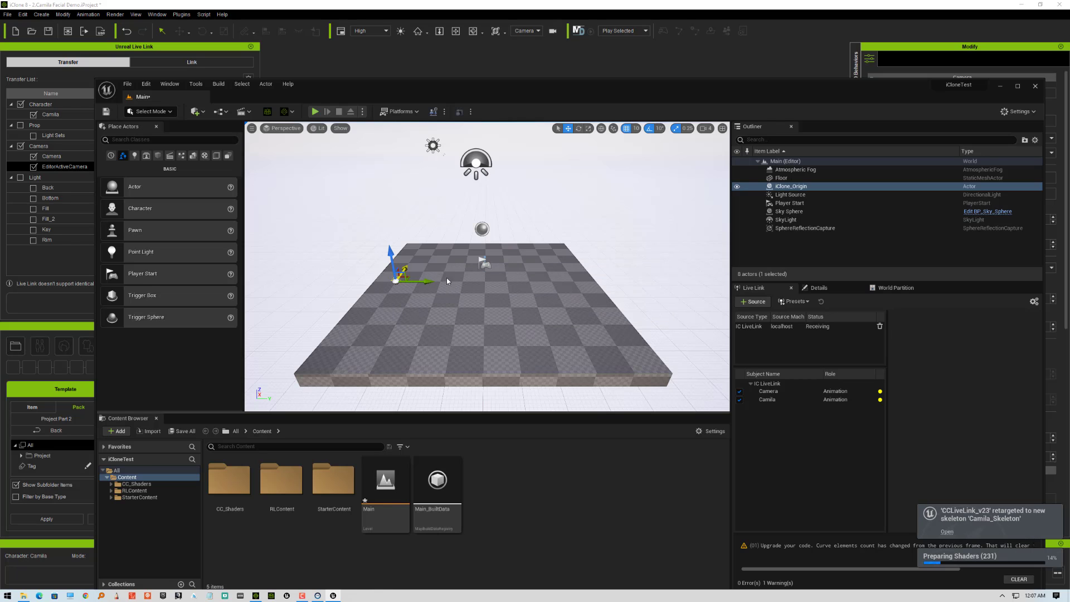
pyautogui.click(506, 385)
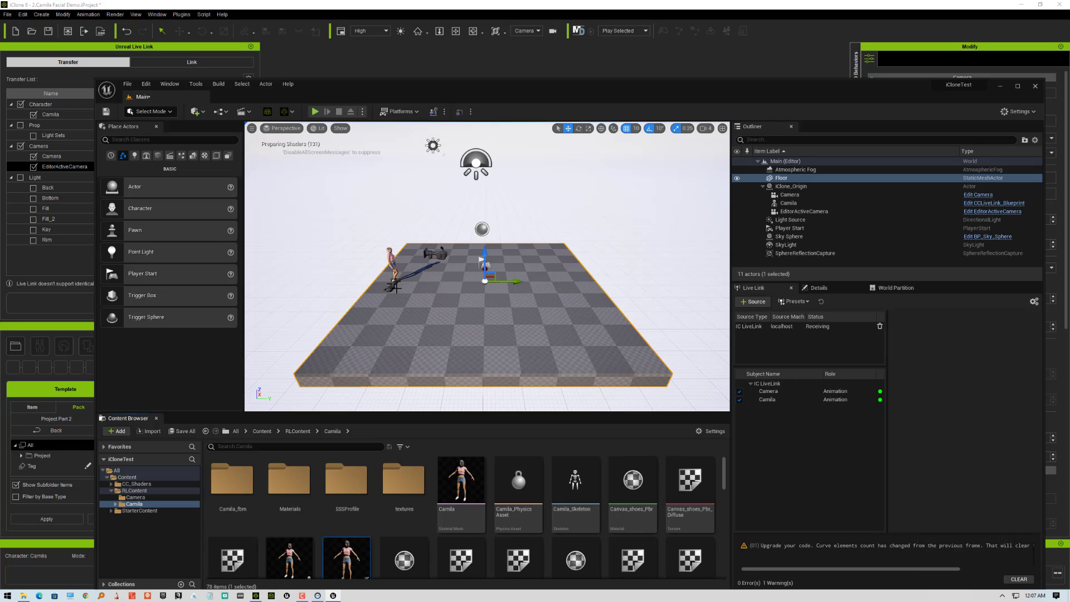
# - Examine the transferred Camila and cameras in the level and select the Camera facing her to preview its view
pyautogui.scroll(5, 396, 288)
pyautogui.moveTo(388, 289); pyautogui.dragTo(429, 288, button='middle')
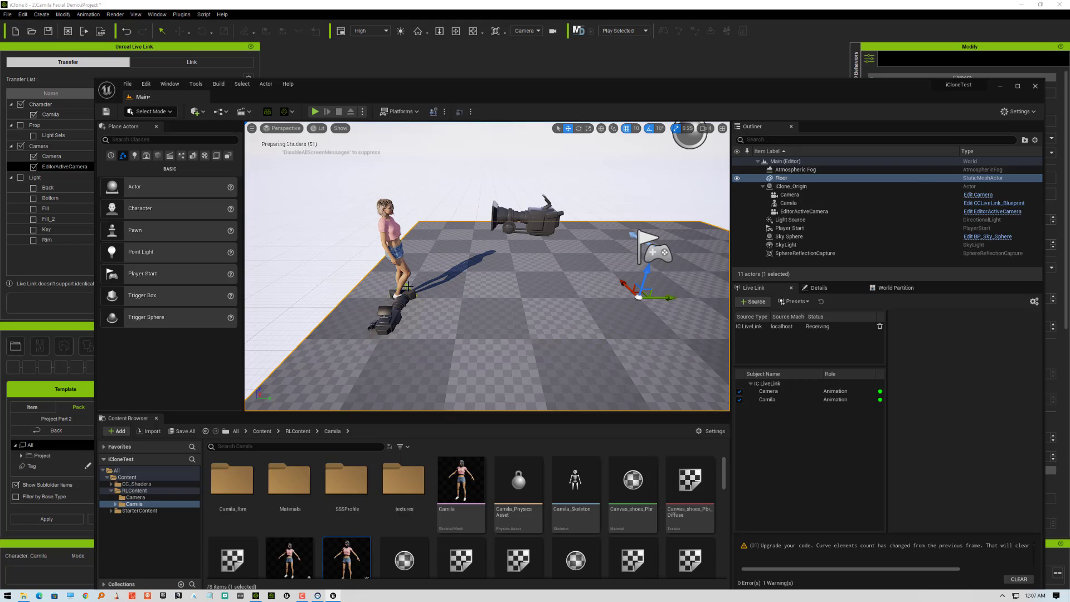
pyautogui.click(409, 286)
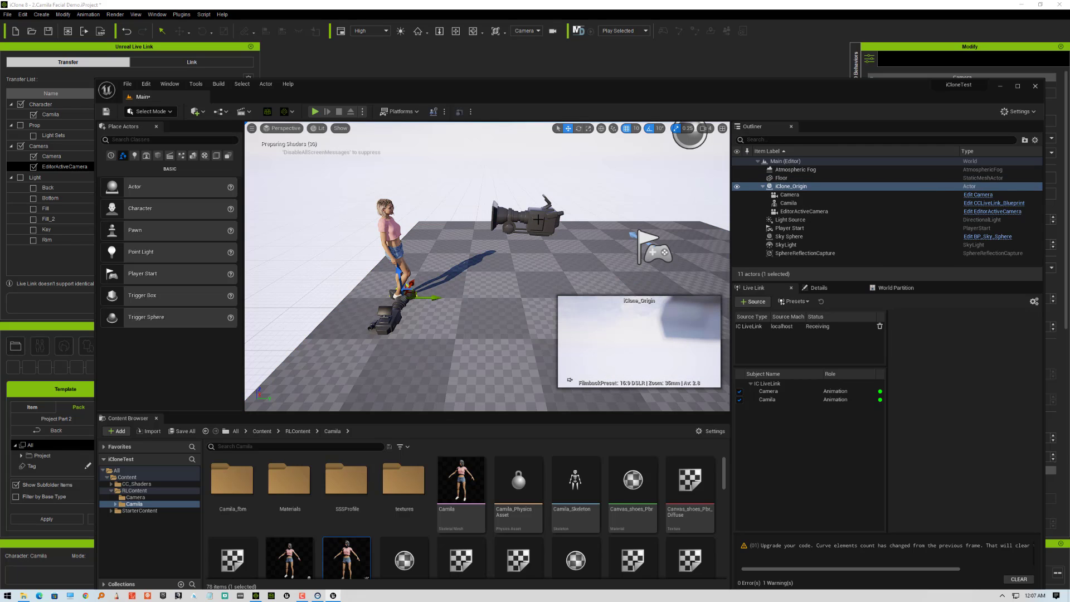
pyautogui.click(538, 220)
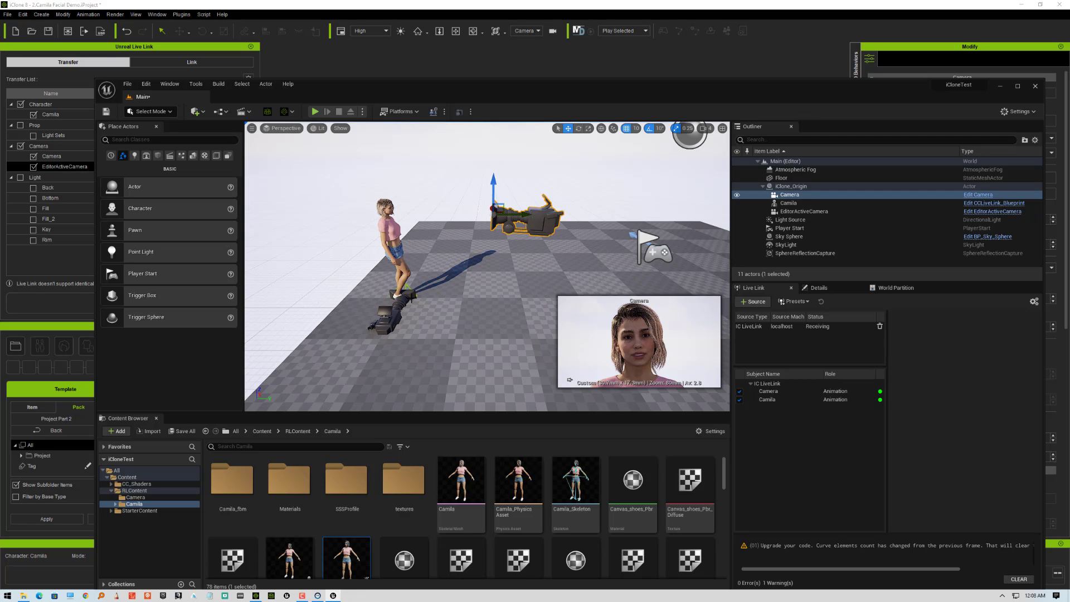
# - Move iClone_Origin with its linked character and cameras along the Y axis to the area beside the Player Start
pyautogui.click(409, 289)
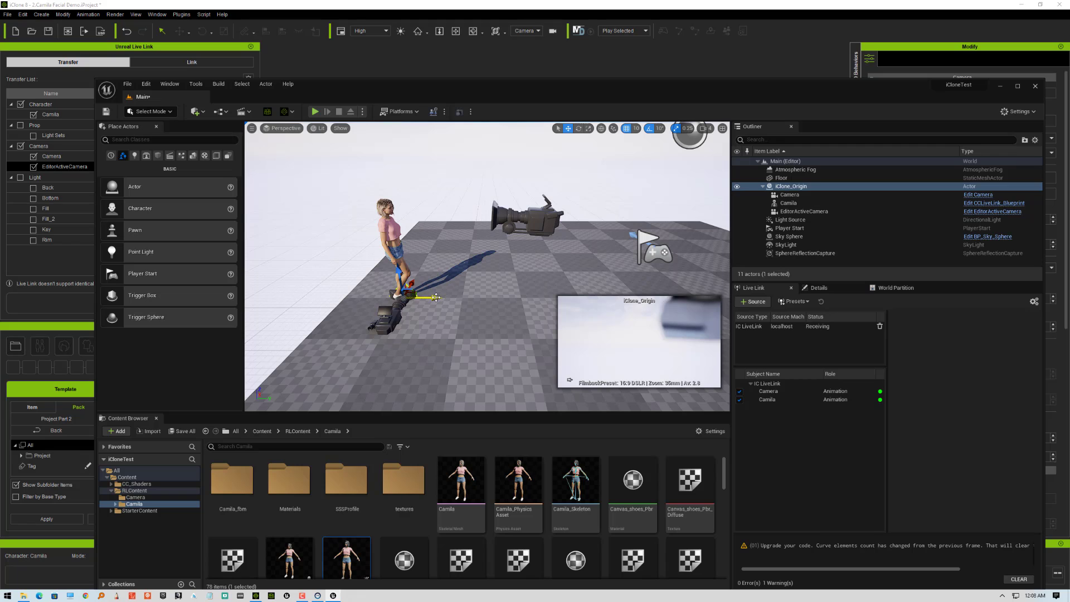
pyautogui.moveTo(433, 297); pyautogui.dragTo(662, 284)
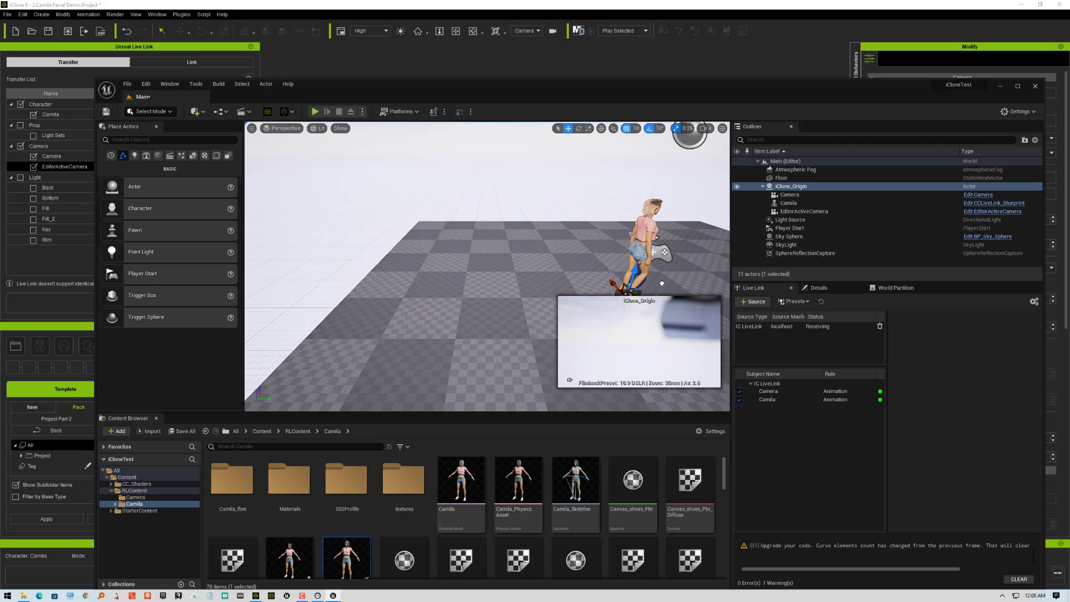
pyautogui.scroll(4, 603, 251)
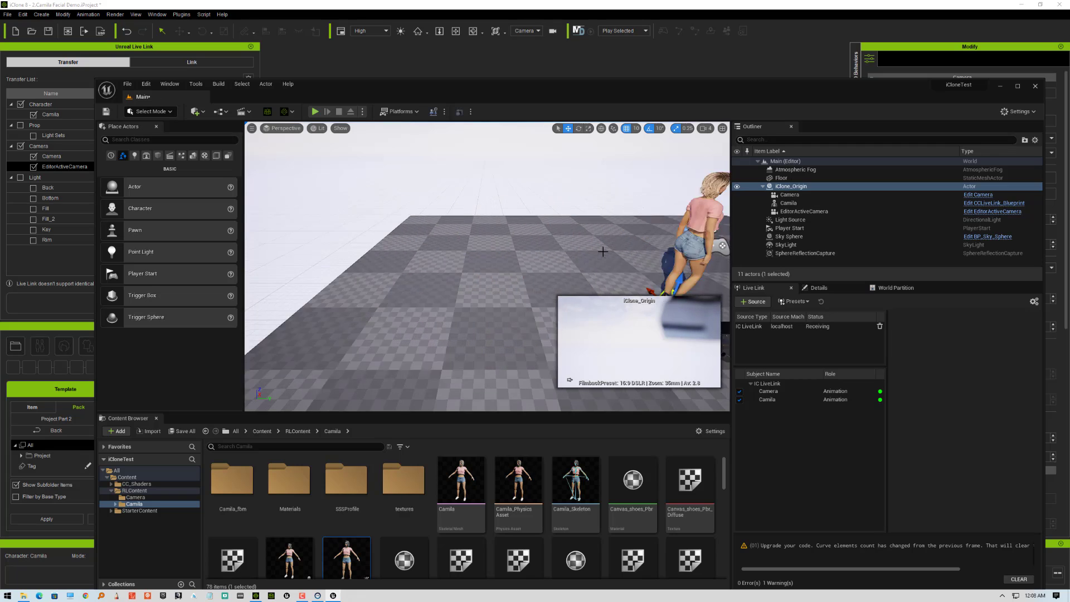
pyautogui.scroll(-2, 608, 252)
pyautogui.moveTo(630, 233); pyautogui.dragTo(630, 195, button='middle')
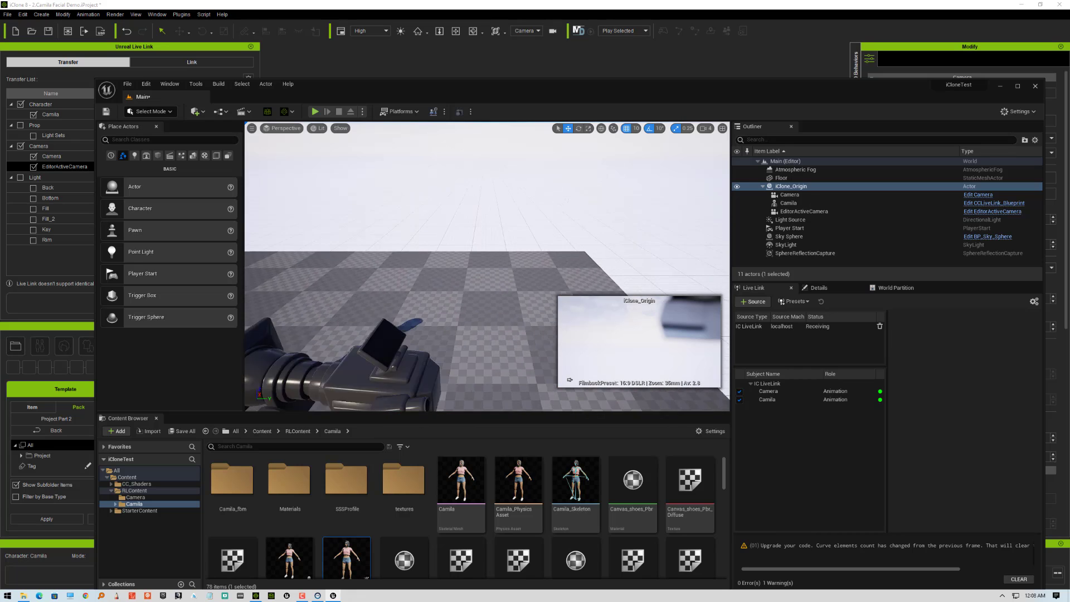
pyautogui.scroll(-4, 630, 233)
pyautogui.moveTo(630, 234); pyautogui.dragTo(593, 241, button='middle')
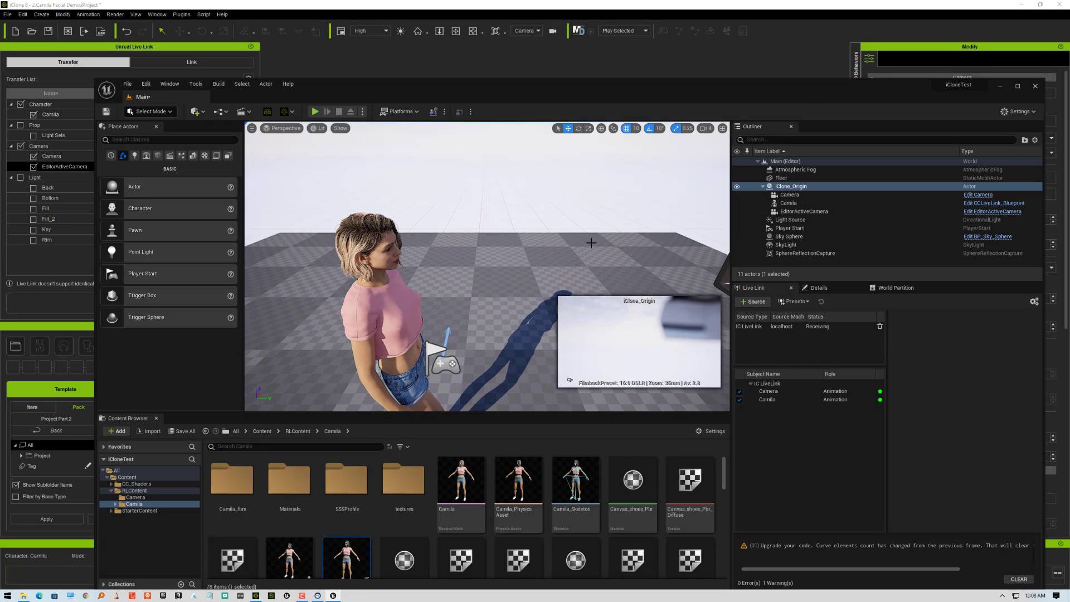
pyautogui.scroll(-5, 592, 242)
pyautogui.scroll(2, 591, 242)
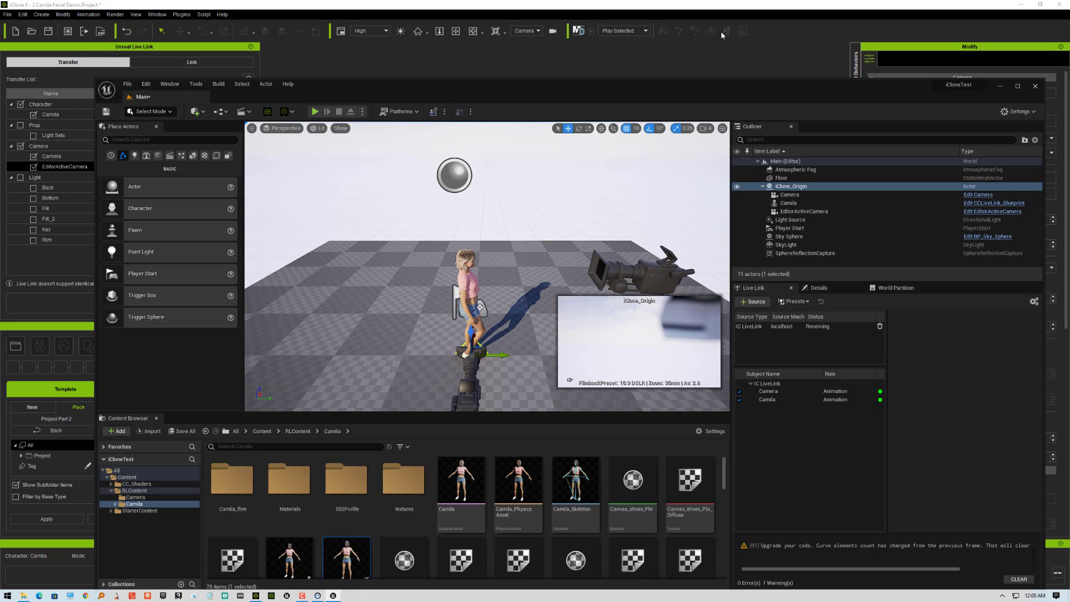
# - Bring iClone 8 forward, restore it to a smaller window, and arrange it side by side with the Unreal editor
pyautogui.click(713, 11)
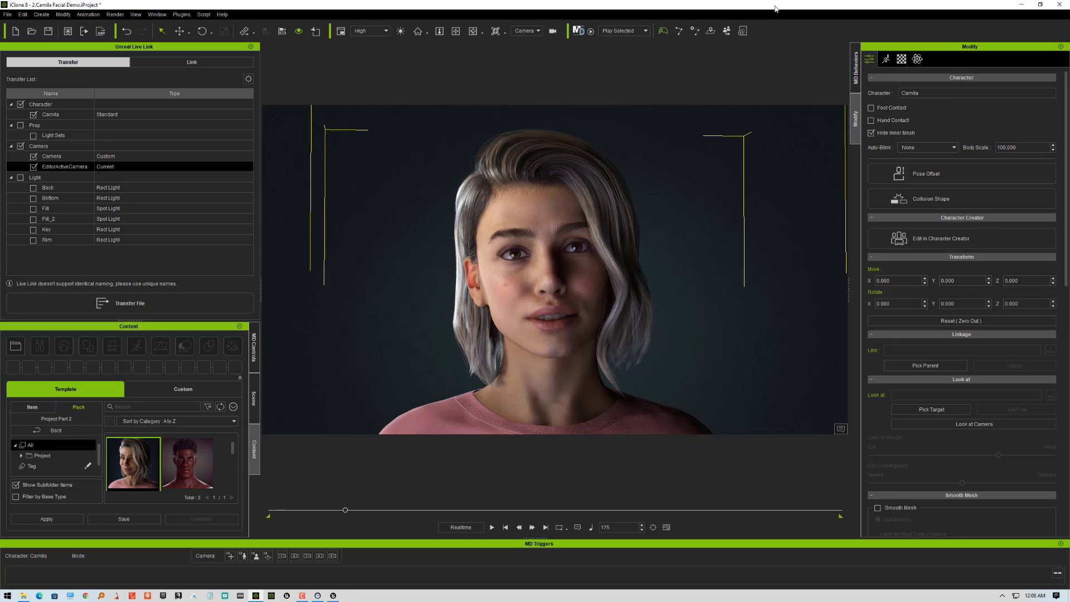
pyautogui.moveTo(775, 8); pyautogui.dragTo(364, 147)
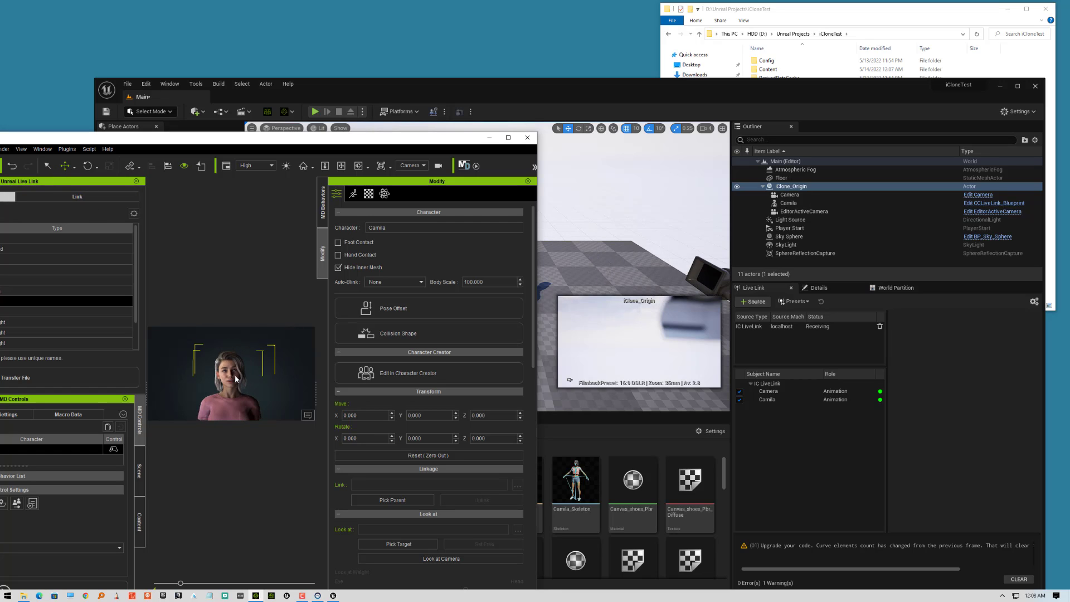
pyautogui.moveTo(583, 95); pyautogui.dragTo(867, 59)
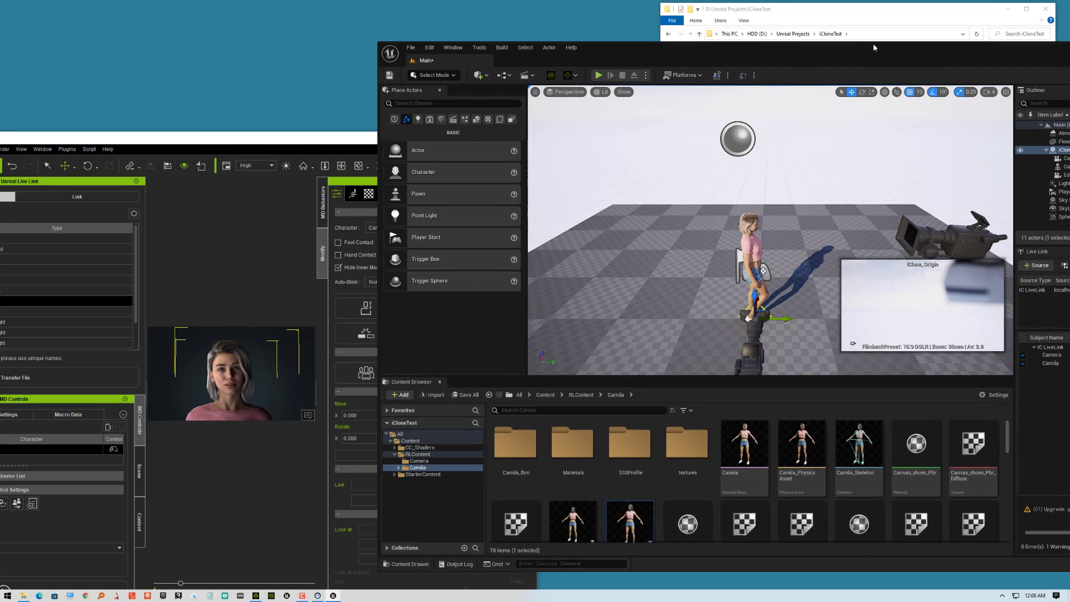
pyautogui.moveTo(314, 141); pyautogui.dragTo(259, 139)
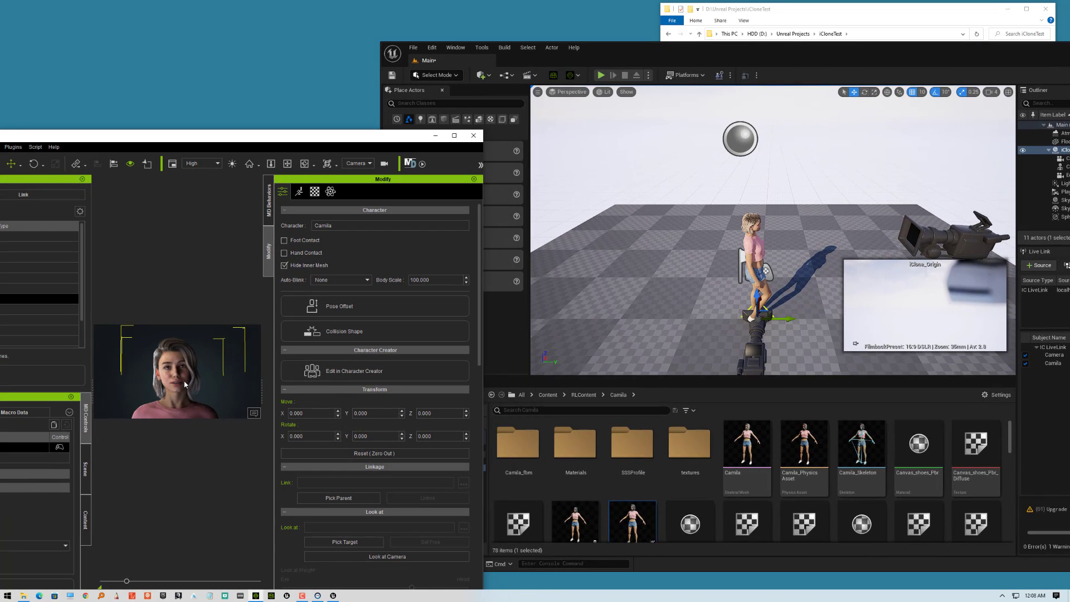
# - Zoom the iClone camera in and out on Camila to check that the linked Unreal camera follows
pyautogui.scroll(3, 185, 384)
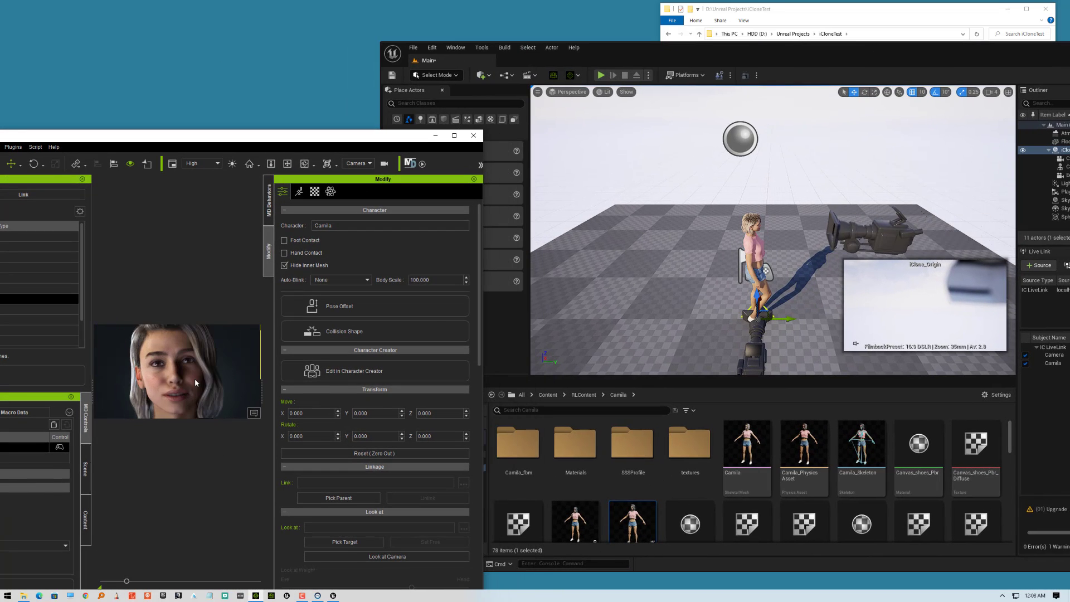
pyautogui.scroll(2, 185, 383)
pyautogui.scroll(-4, 185, 384)
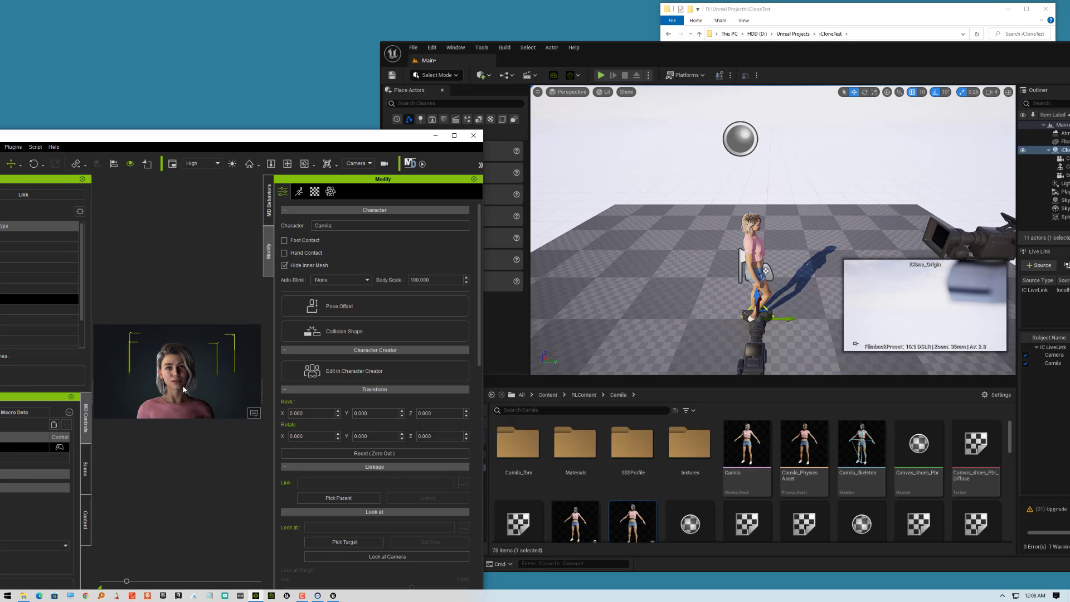
pyautogui.scroll(5, 184, 389)
pyautogui.scroll(-3, 184, 388)
pyautogui.scroll(3, 184, 387)
pyautogui.scroll(-3, 182, 384)
pyautogui.scroll(2, 183, 384)
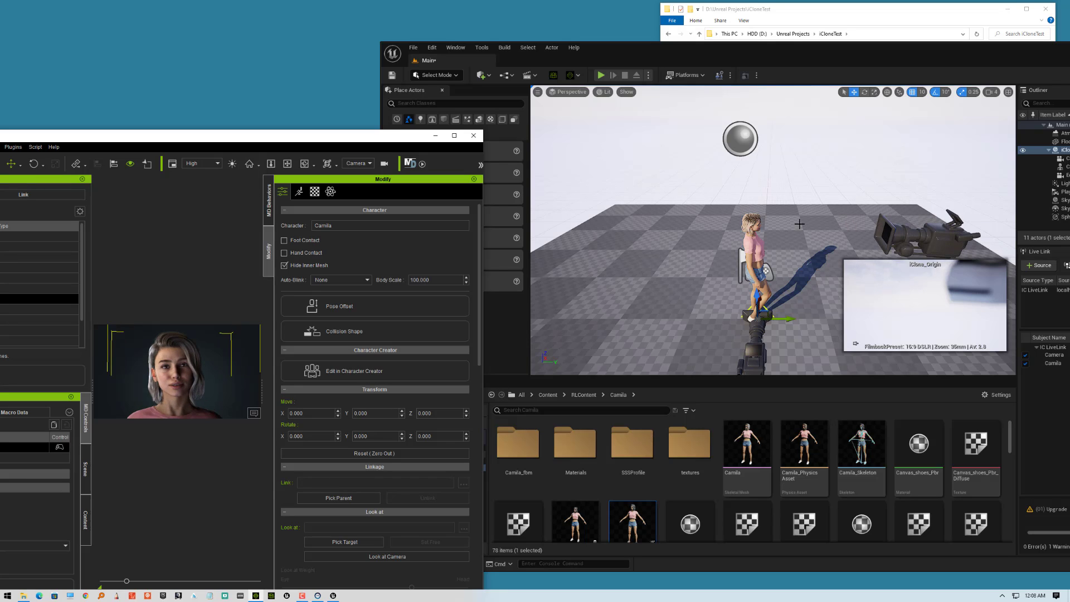
# - Scrub the iClone timeline to frame 249, reposition the window so the playback controls show, and play the animation
pyautogui.moveTo(124, 581)
pyautogui.mouseDown()
pyautogui.moveTo(111, 580)
pyautogui.moveTo(279, 579)
pyautogui.moveTo(95, 578)
pyautogui.moveTo(277, 583)
pyautogui.moveTo(112, 580)
pyautogui.moveTo(207, 581)
pyautogui.moveTo(137, 581)
pyautogui.mouseUp()
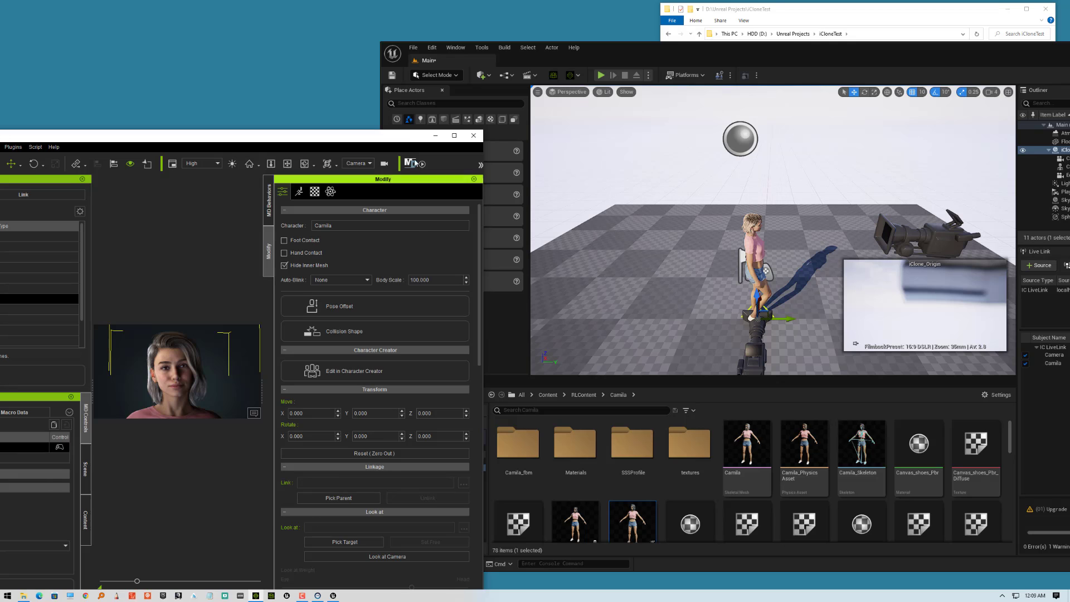
pyautogui.moveTo(410, 138); pyautogui.dragTo(519, 43)
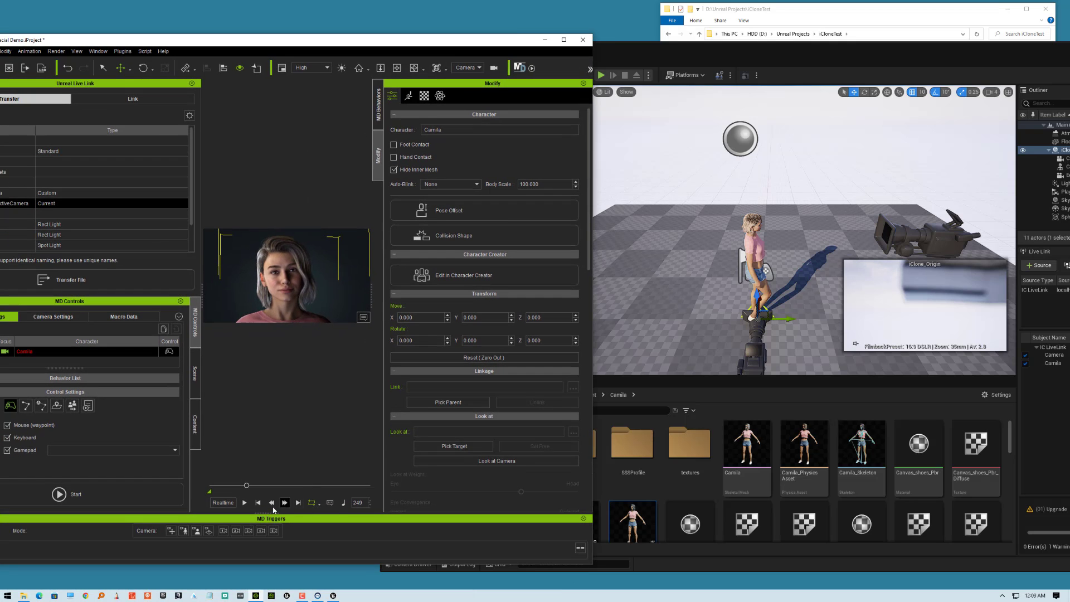
pyautogui.click(246, 504)
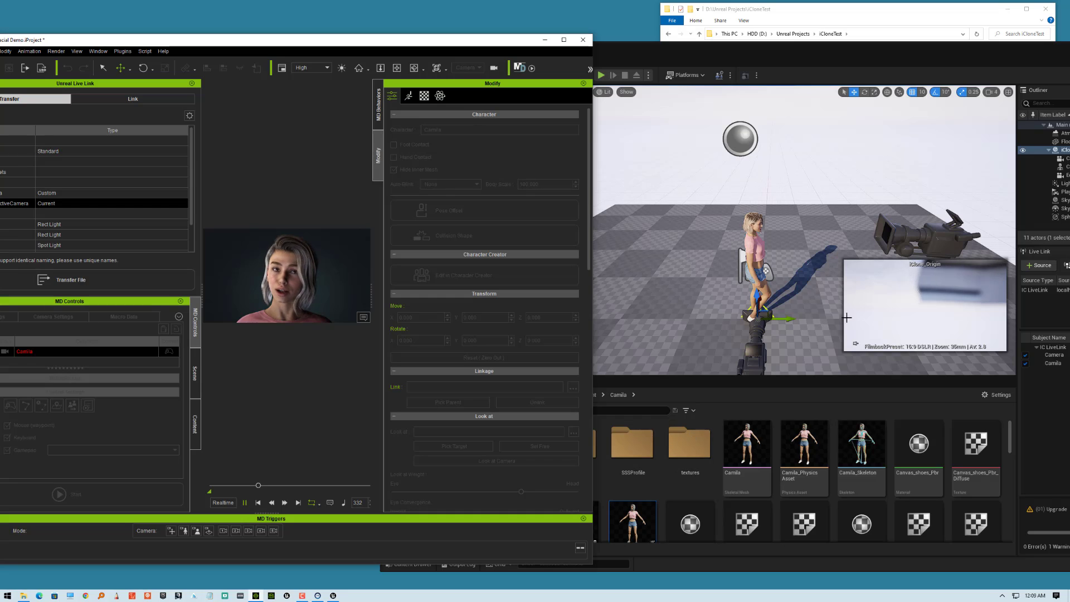
# - Select the linked Camera in the Unreal level to preview its view and maximize the editor window
pyautogui.click(925, 233)
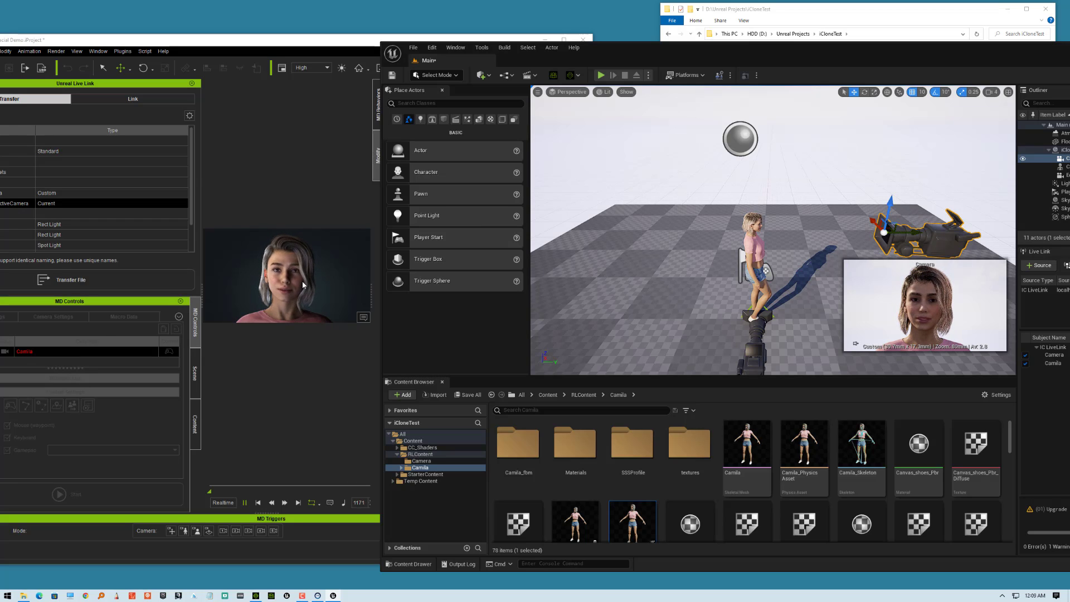
pyautogui.doubleClick(851, 51)
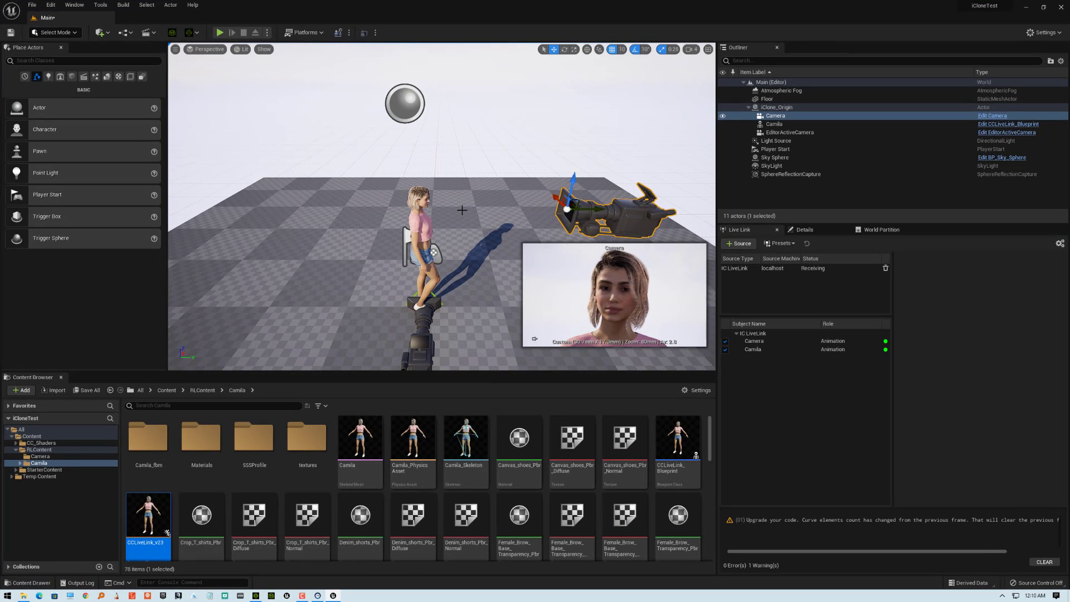
# - Inspect Camila's live animation from the front in the Unreal viewport
pyautogui.scroll(6, 462, 210)
pyautogui.scroll(-2, 462, 210)
pyautogui.moveTo(463, 210); pyautogui.dragTo(457, 184, button='right')
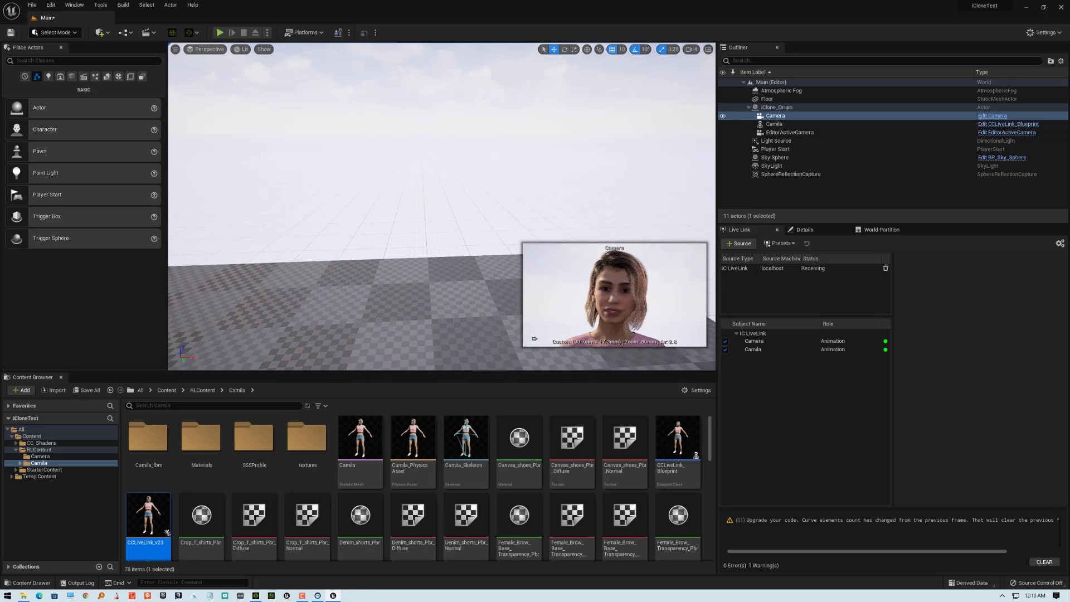
pyautogui.moveTo(502, 258); pyautogui.dragTo(506, 297, button='middle')
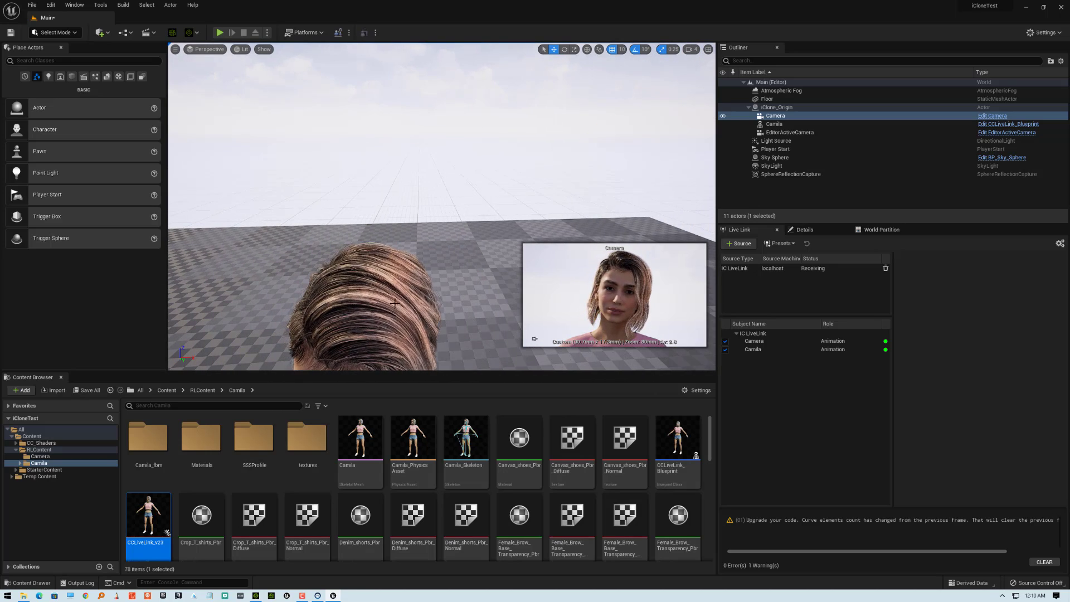
pyautogui.moveTo(413, 270); pyautogui.dragTo(413, 329)
pyautogui.moveTo(413, 270); pyautogui.dragTo(413, 317, button='middle')
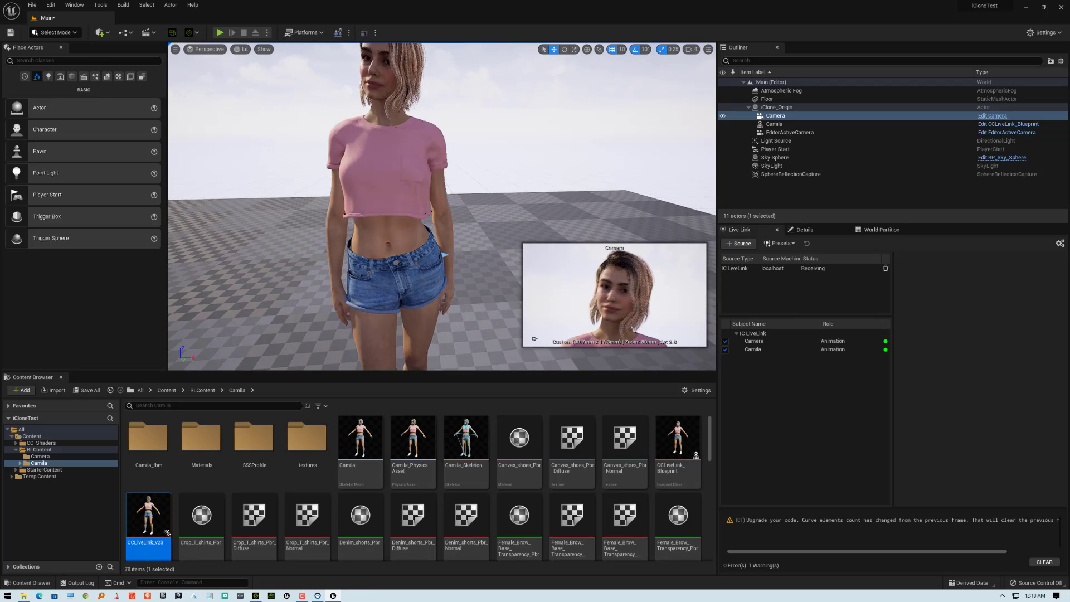
pyautogui.moveTo(416, 222)
pyautogui.mouseDown()
pyautogui.moveTo(416, 256)
pyautogui.moveTo(416, 223)
pyautogui.mouseUp()
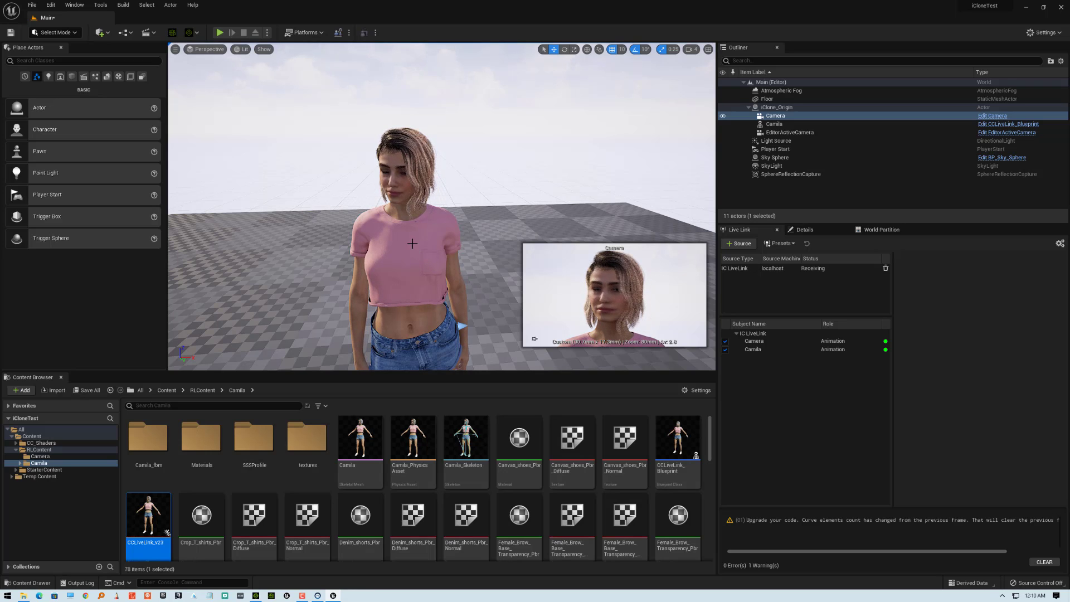
pyautogui.moveTo(413, 244); pyautogui.dragTo(301, 240, button='middle')
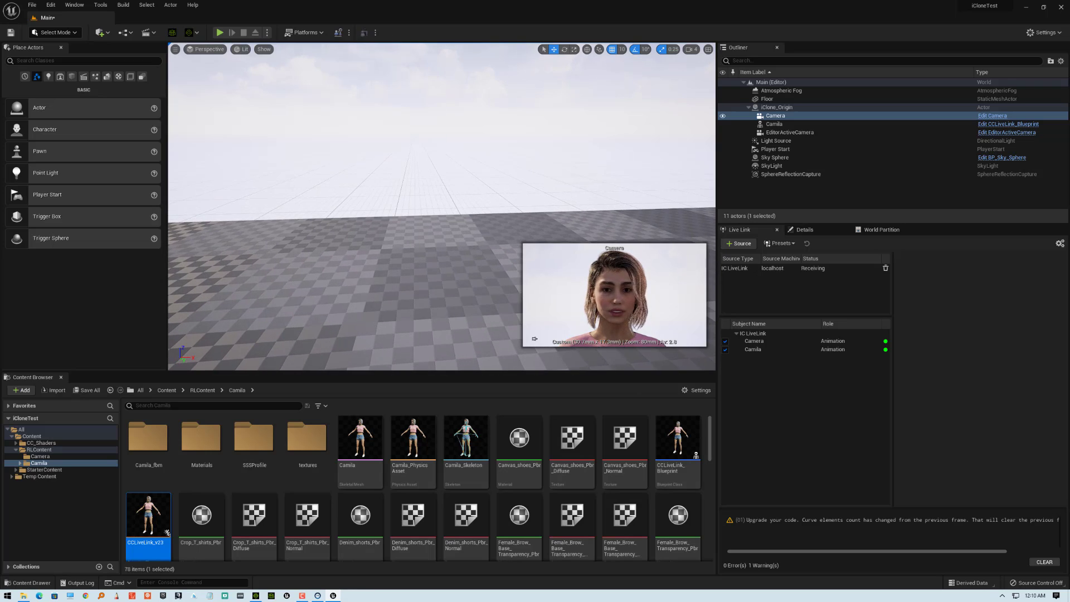
pyautogui.keyDown('alt'); pyautogui.moveTo(301, 240); pyautogui.dragTo(301, 262, button='right'); pyautogui.keyUp('alt')
# - Lower the viewport camera speed to 1 and frame Camila's face and upper body
pyautogui.click(675, 50)
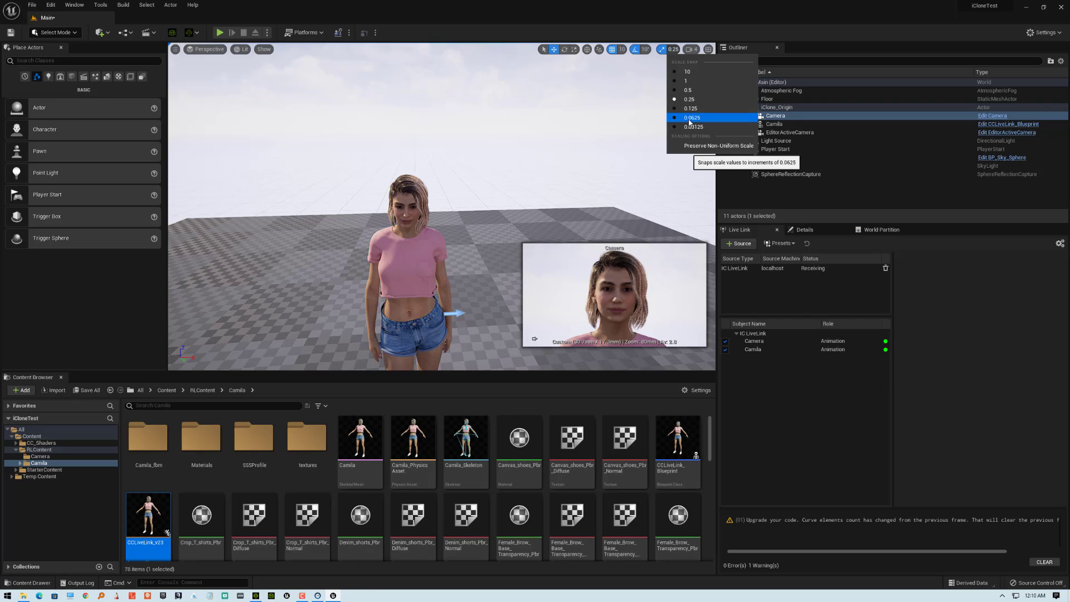
pyautogui.click(695, 51)
pyautogui.click(693, 49)
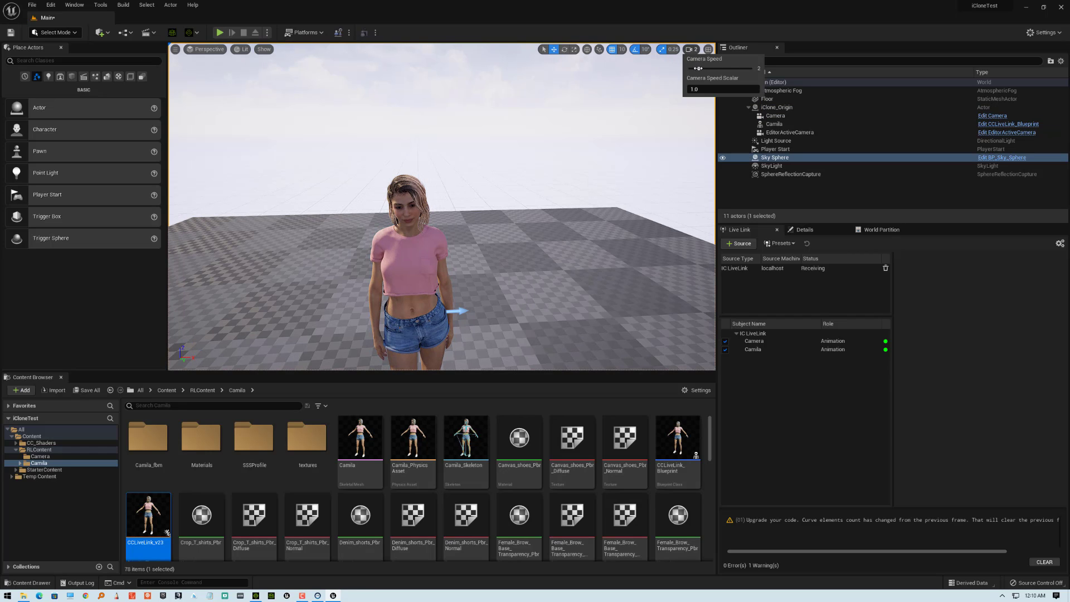
pyautogui.click(423, 249)
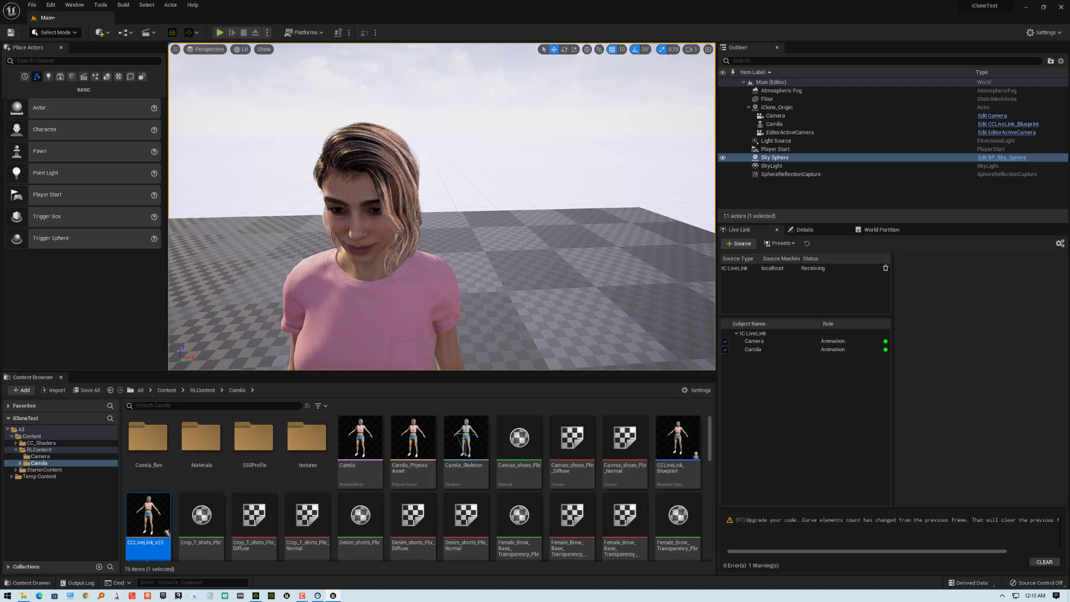
pyautogui.moveTo(423, 249); pyautogui.dragTo(430, 229, button='right')
pyautogui.moveTo(430, 229); pyautogui.dragTo(402, 262, button='middle')
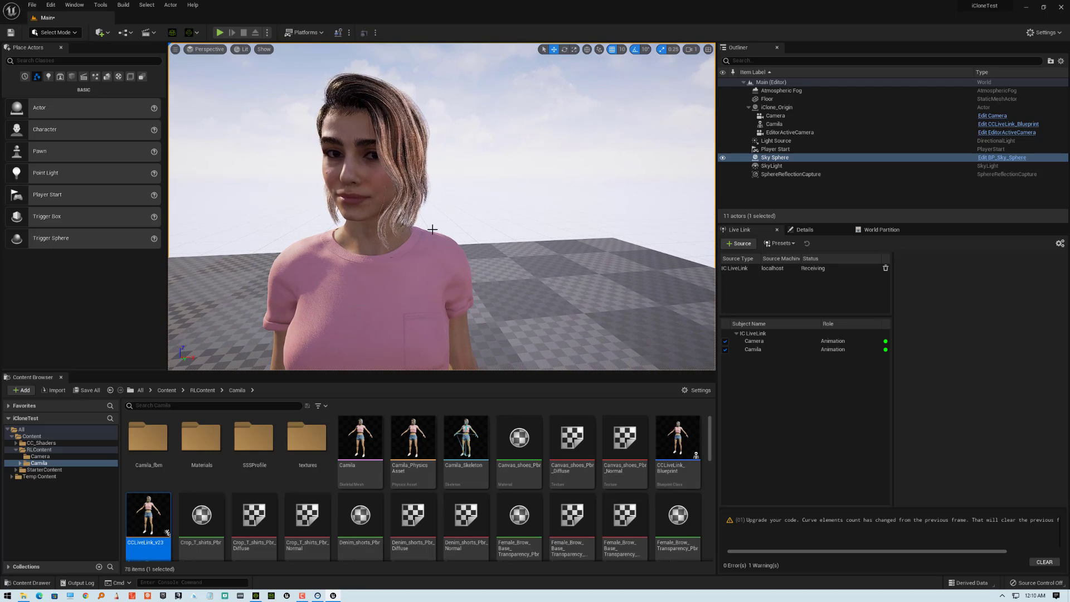
# - Select the Camera under iClone_Origin and play the level in a New Editor Window (PIE)
pyautogui.click(784, 133)
pyautogui.click(776, 116)
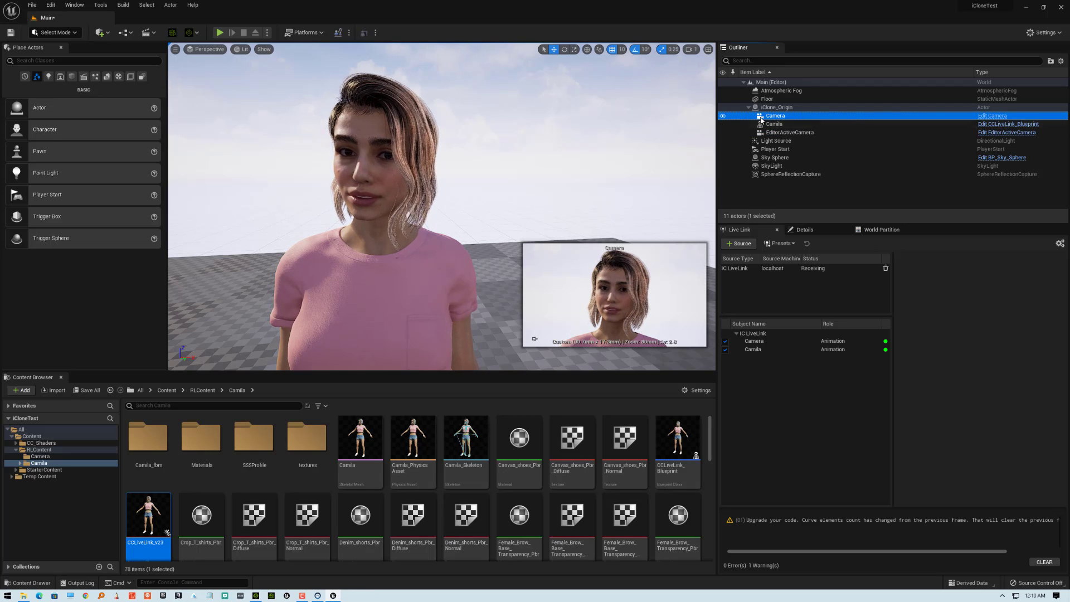
pyautogui.click(267, 32)
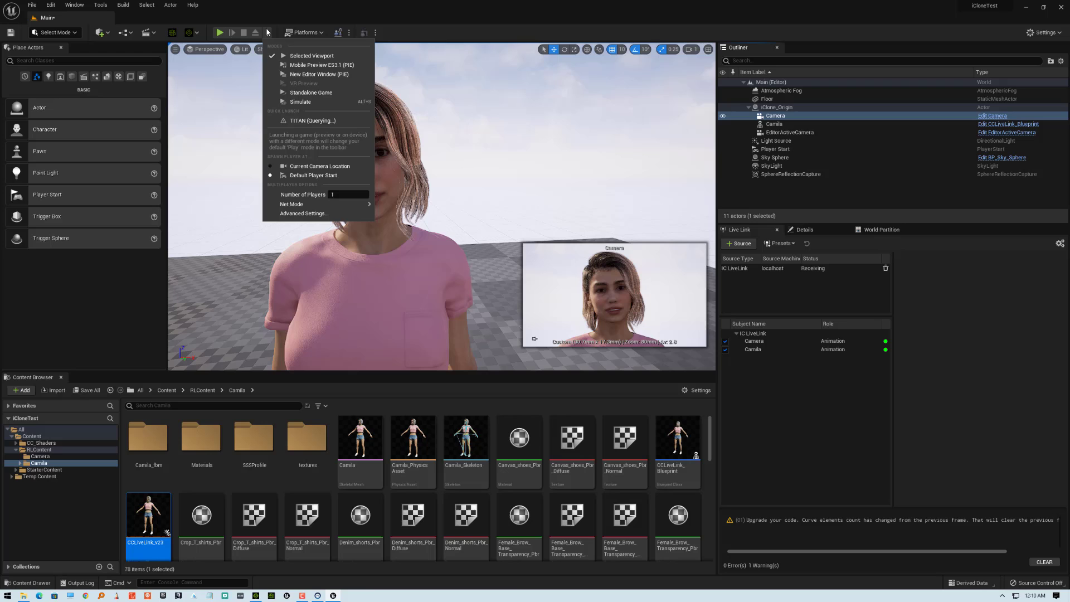
pyautogui.click(328, 75)
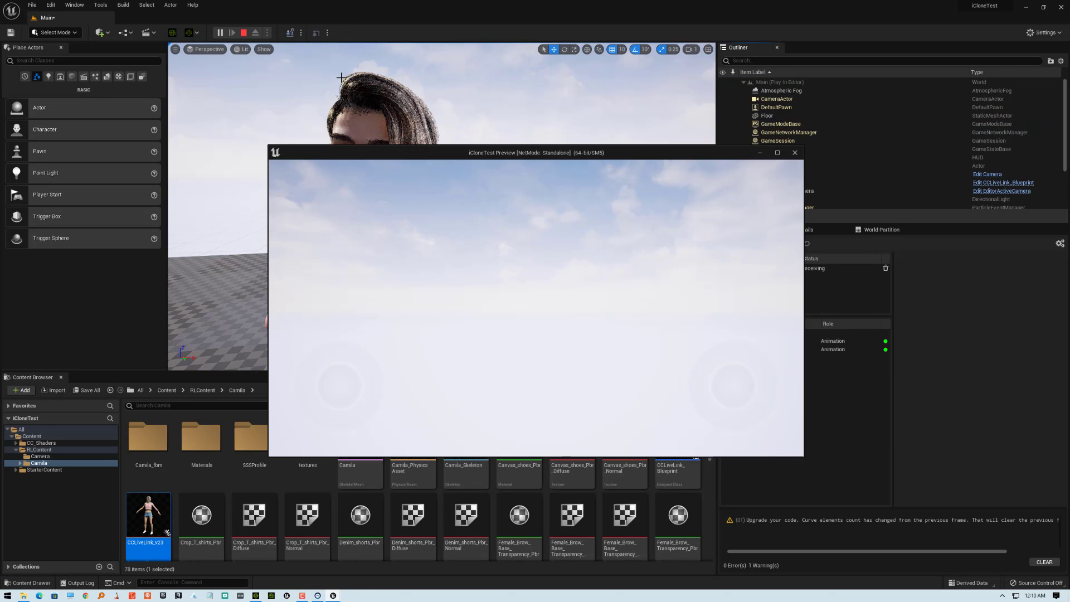
# - Look around the level in the repositioned preview window and end the play session
pyautogui.moveTo(430, 153); pyautogui.dragTo(320, 121)
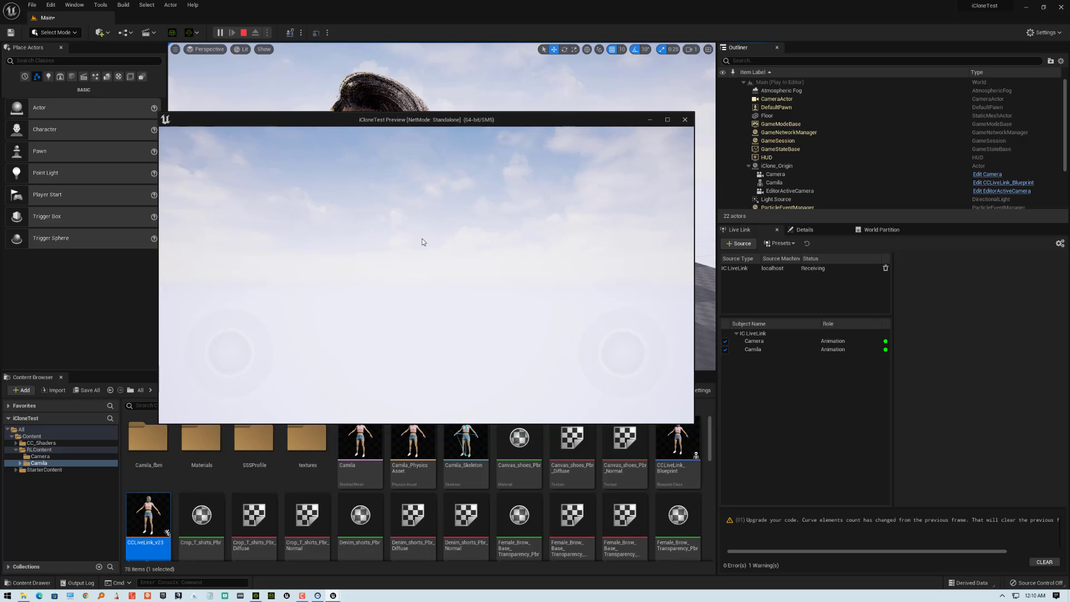
pyautogui.click(422, 239)
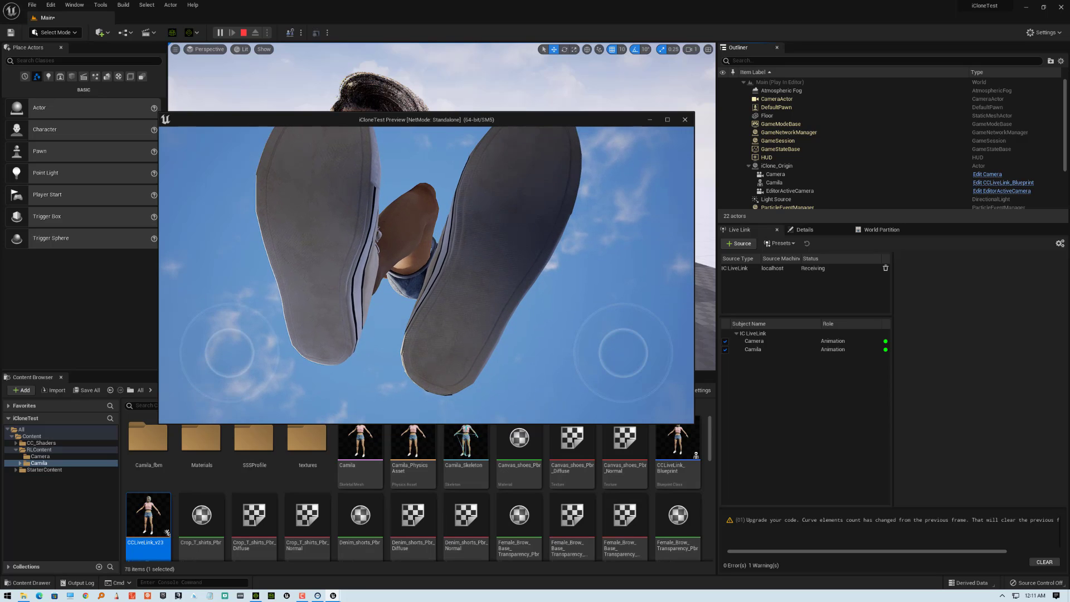
pyautogui.press('Escape')
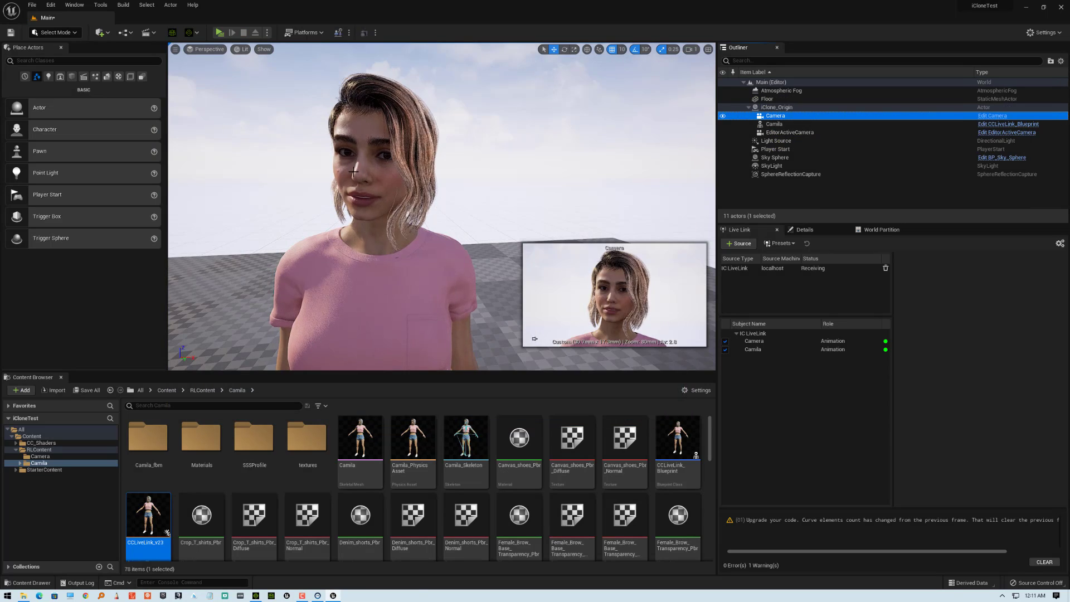
# - Raise the Player Start actor beside Camila vertically above its current position in the level
pyautogui.press('f')
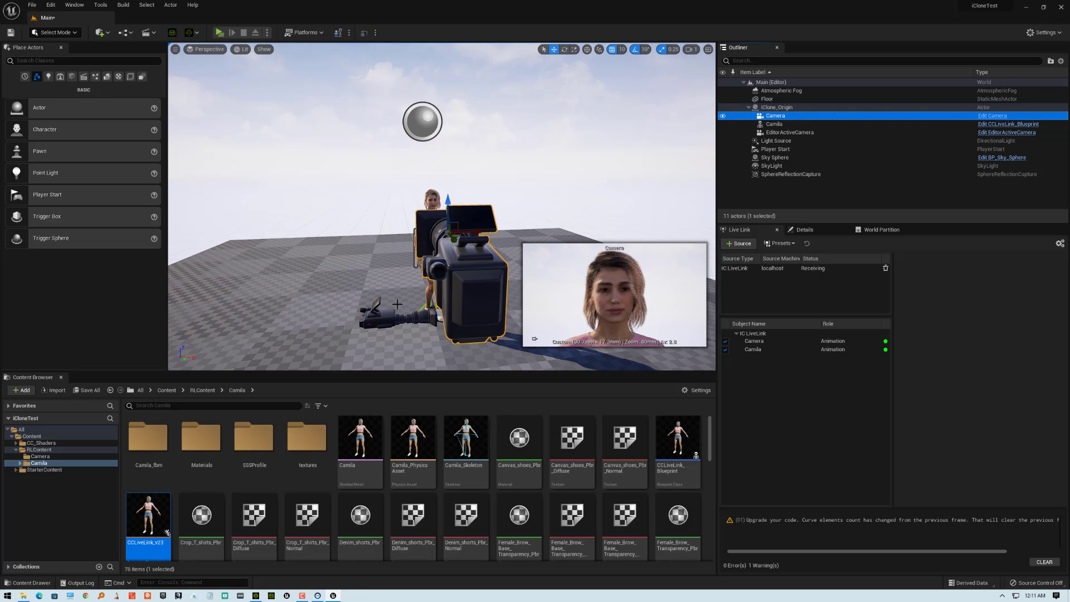
pyautogui.moveTo(399, 316); pyautogui.dragTo(514, 310, button='middle')
pyautogui.moveTo(454, 258); pyautogui.dragTo(471, 258, button='middle')
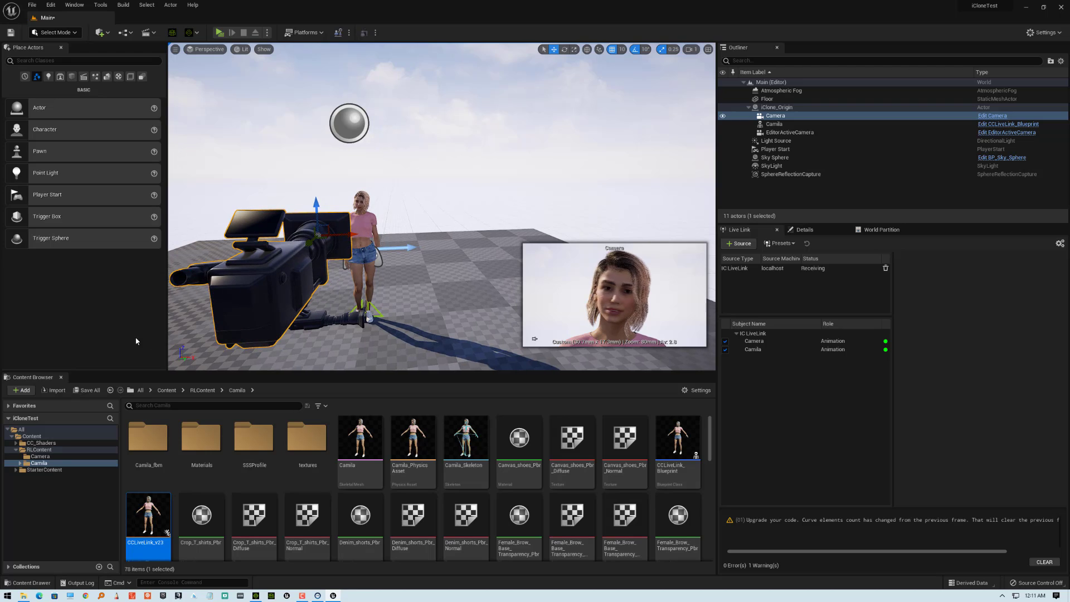
pyautogui.click(407, 246)
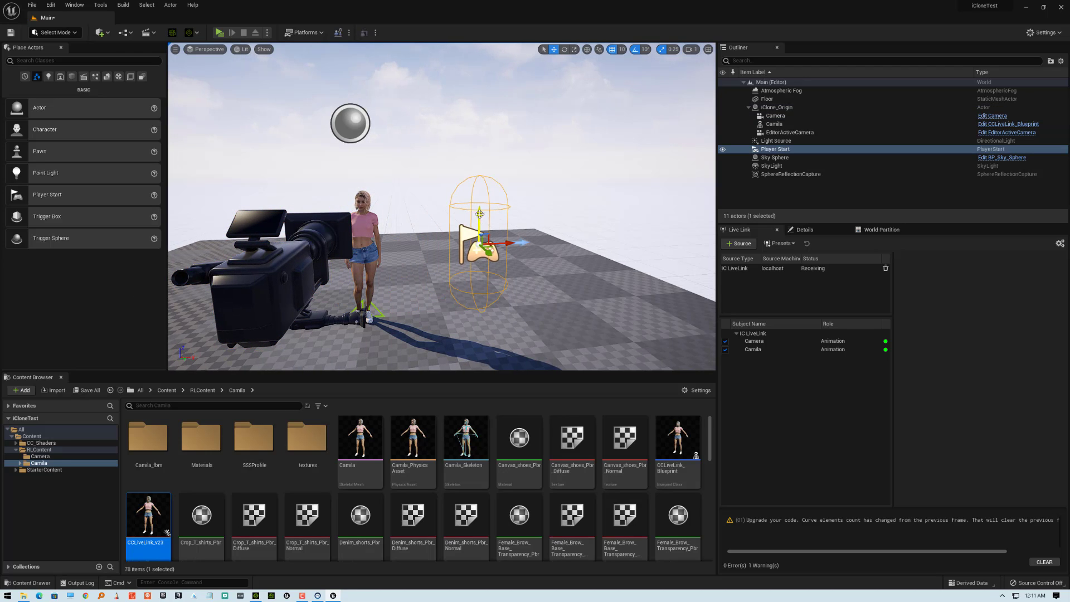
pyautogui.moveTo(480, 214); pyautogui.dragTo(479, 184)
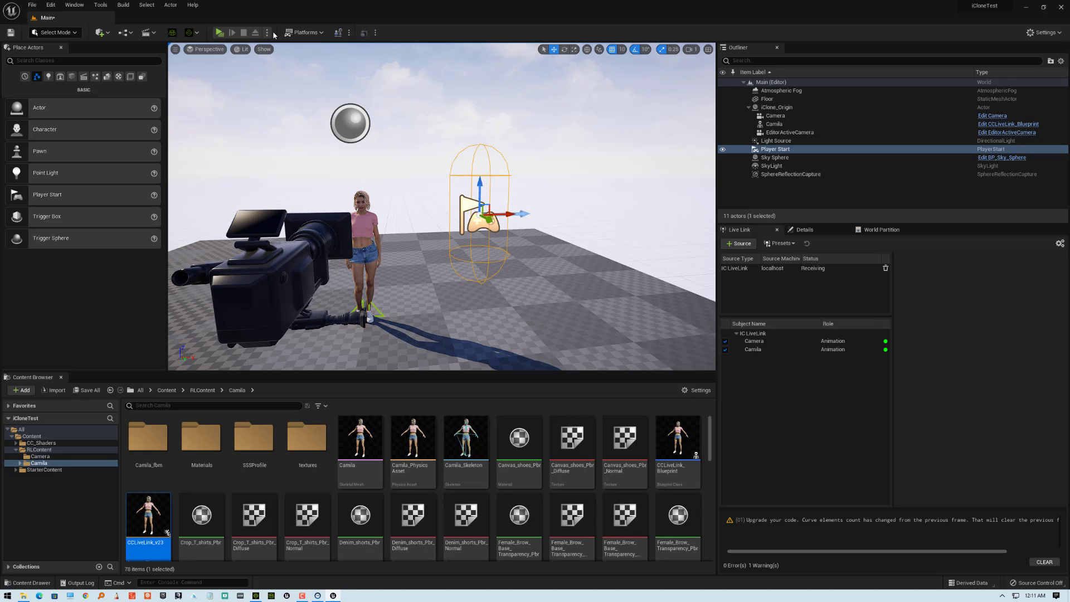
# - Play the level again and navigate around Camila to examine her live animation up close from the front
pyautogui.click(220, 33)
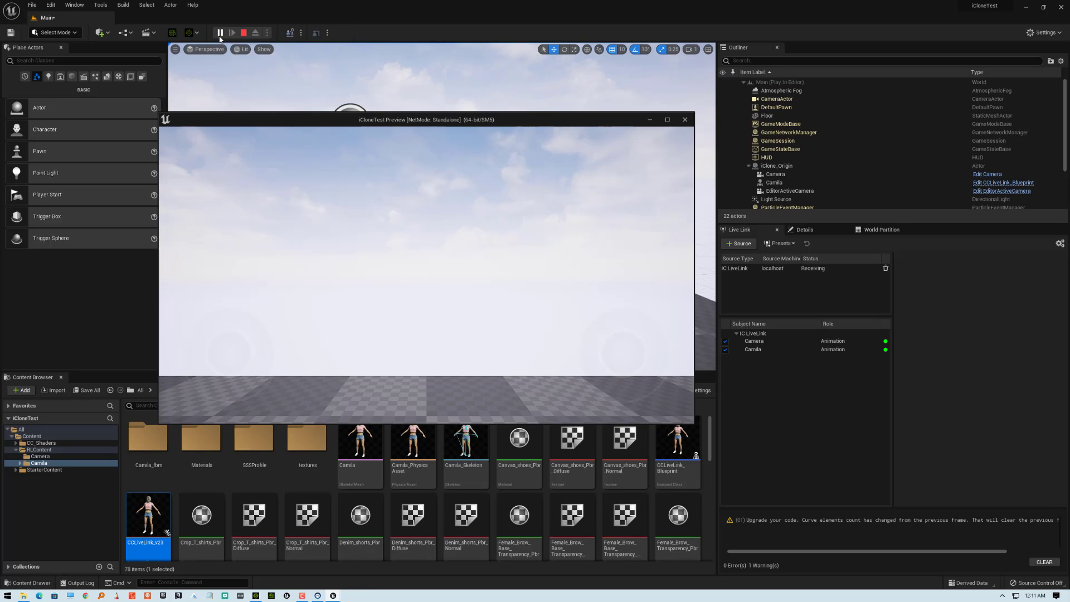
pyautogui.click(455, 290)
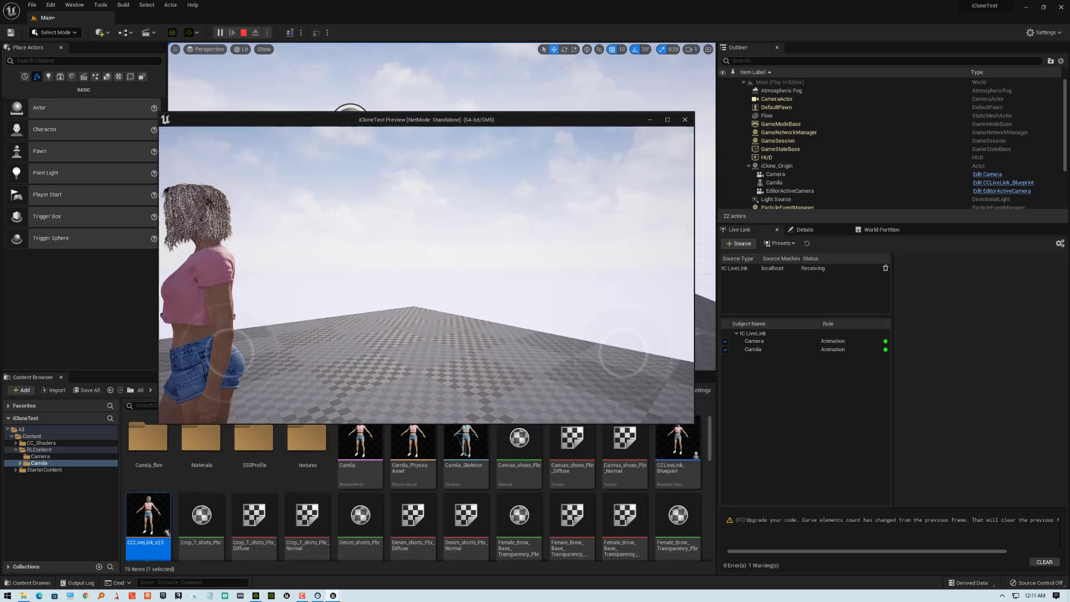
pyautogui.press('w')
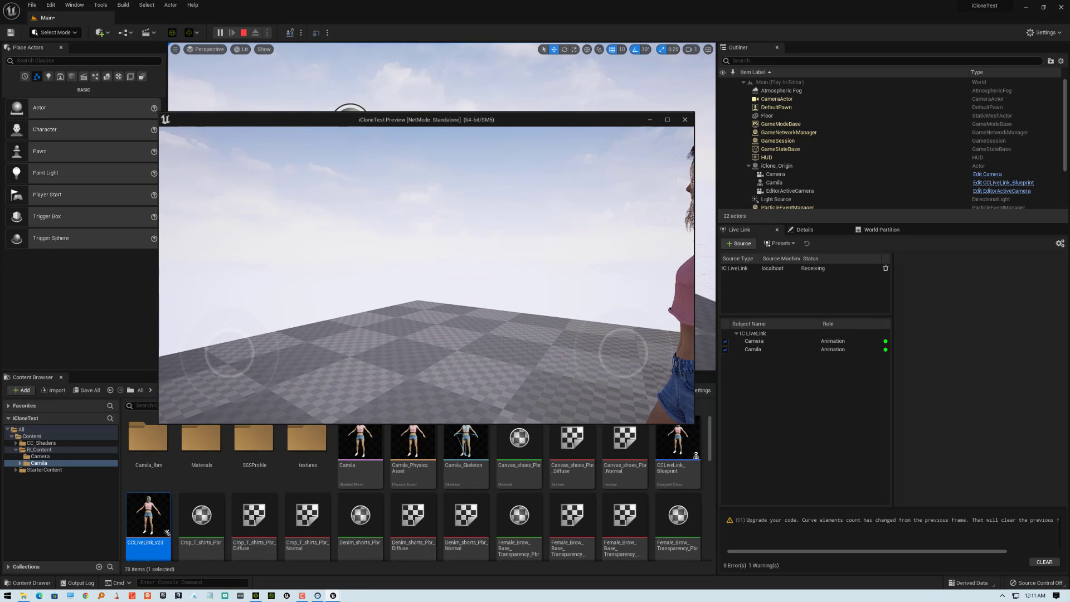
pyautogui.press('s')
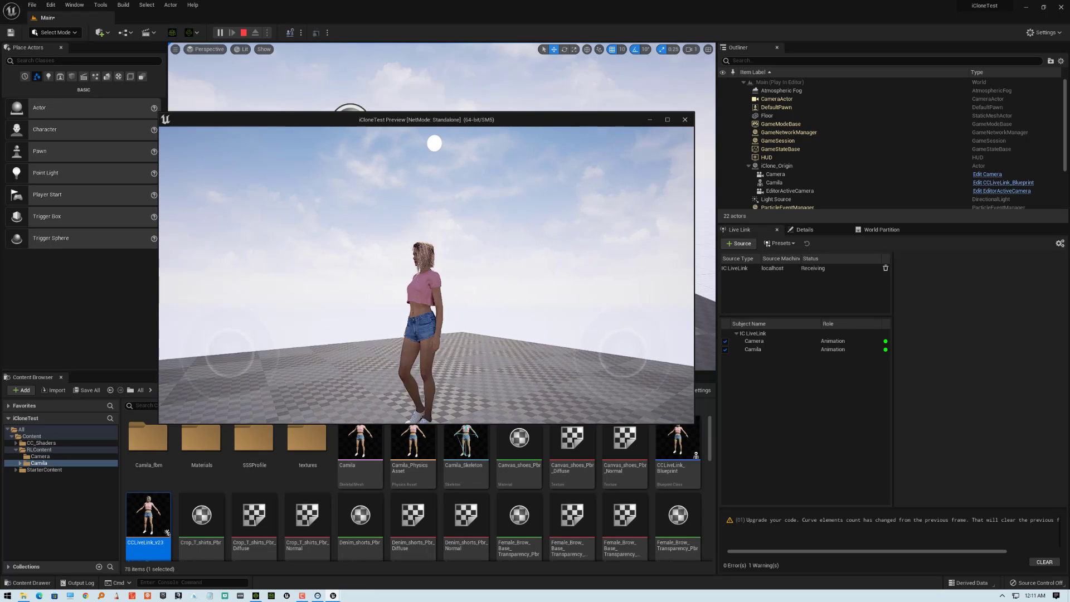
pyautogui.press('a')
pyautogui.press('d')
pyautogui.press('w')
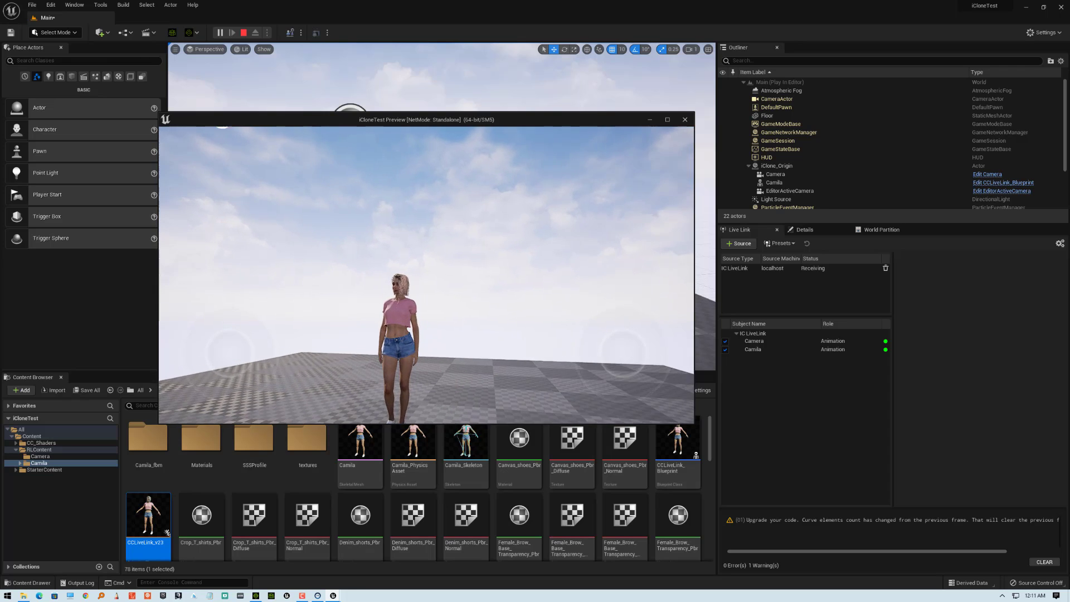
pyautogui.press('a')
pyautogui.press('w')
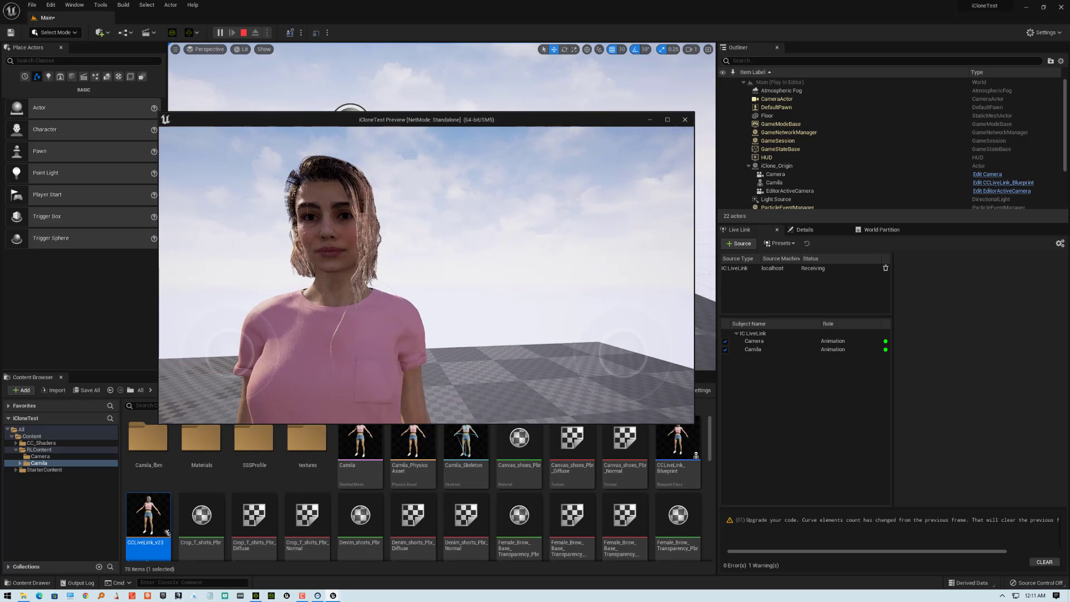
pyautogui.press('a')
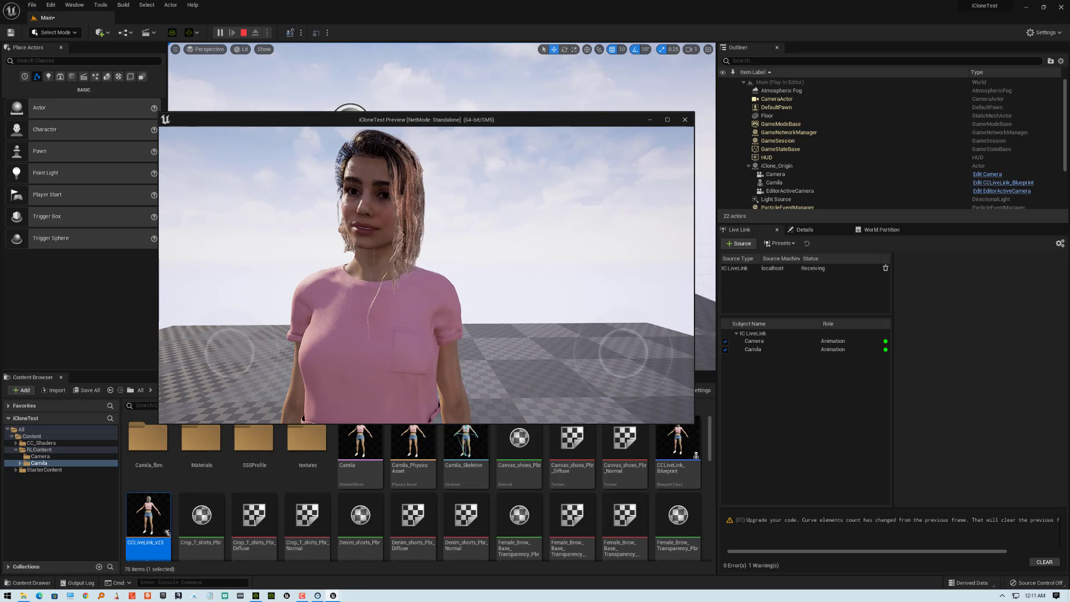